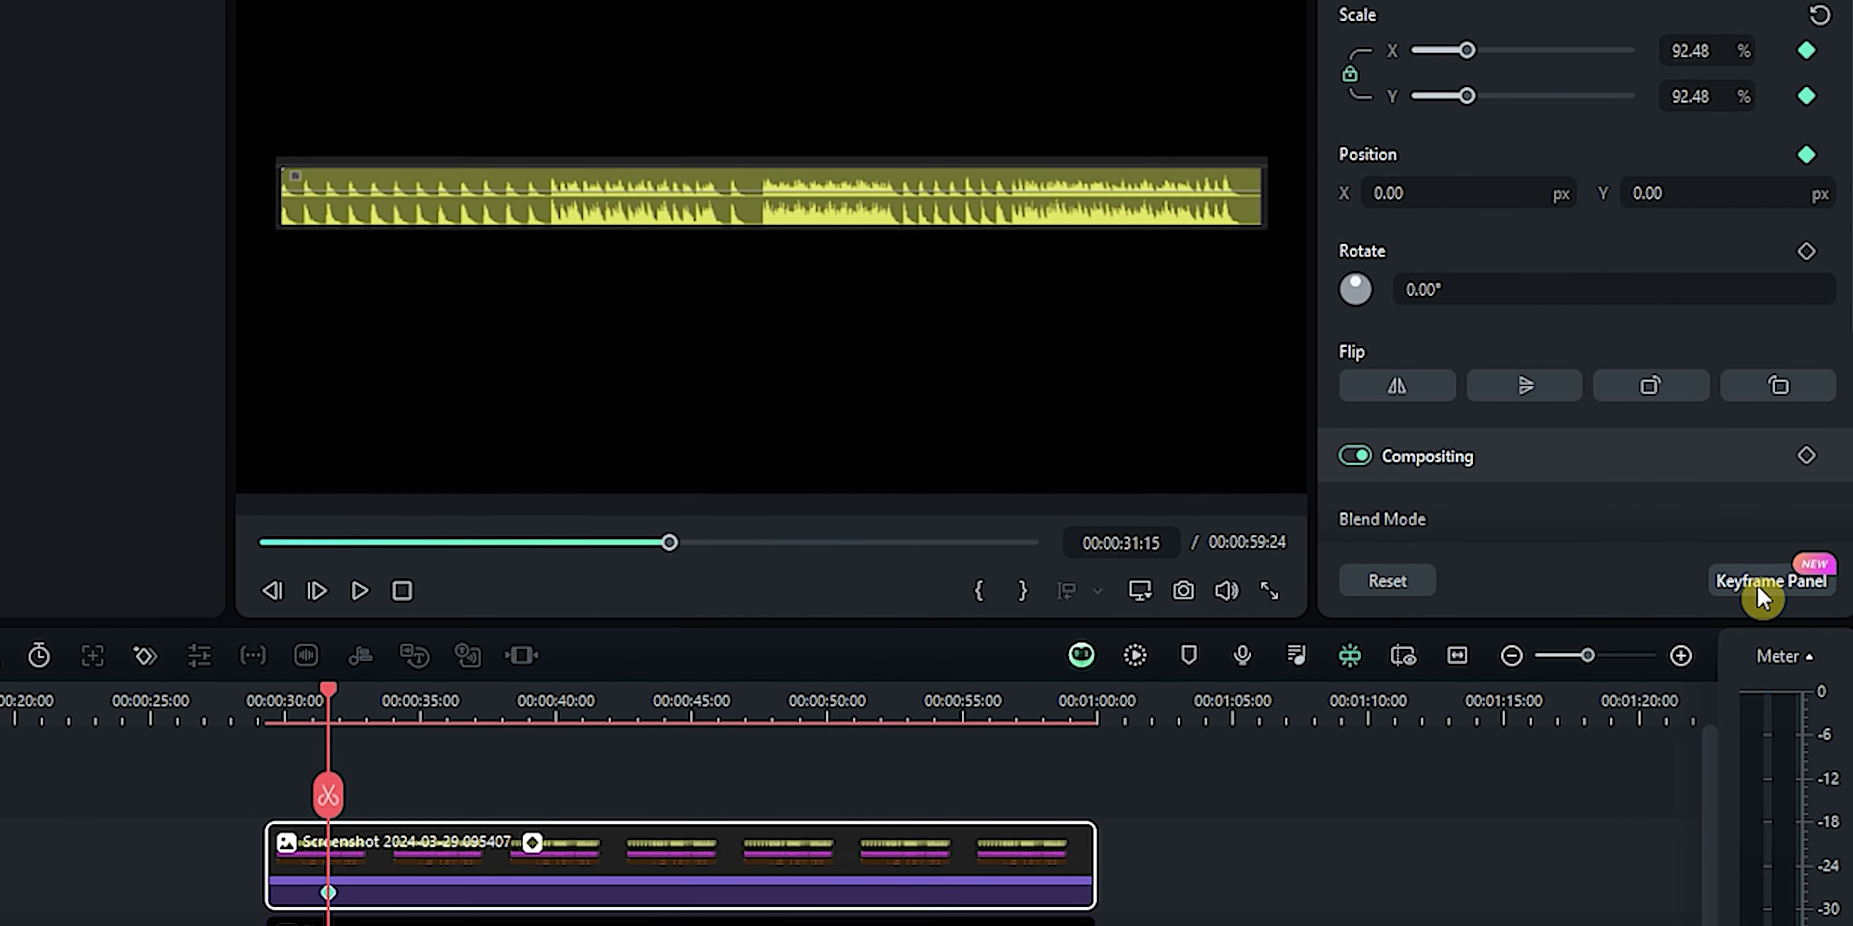
# Step: Show the keyframe graphs and move the waveform image down to Y -431.38 px at 00:00:33:23
pyautogui.click(1756, 583)
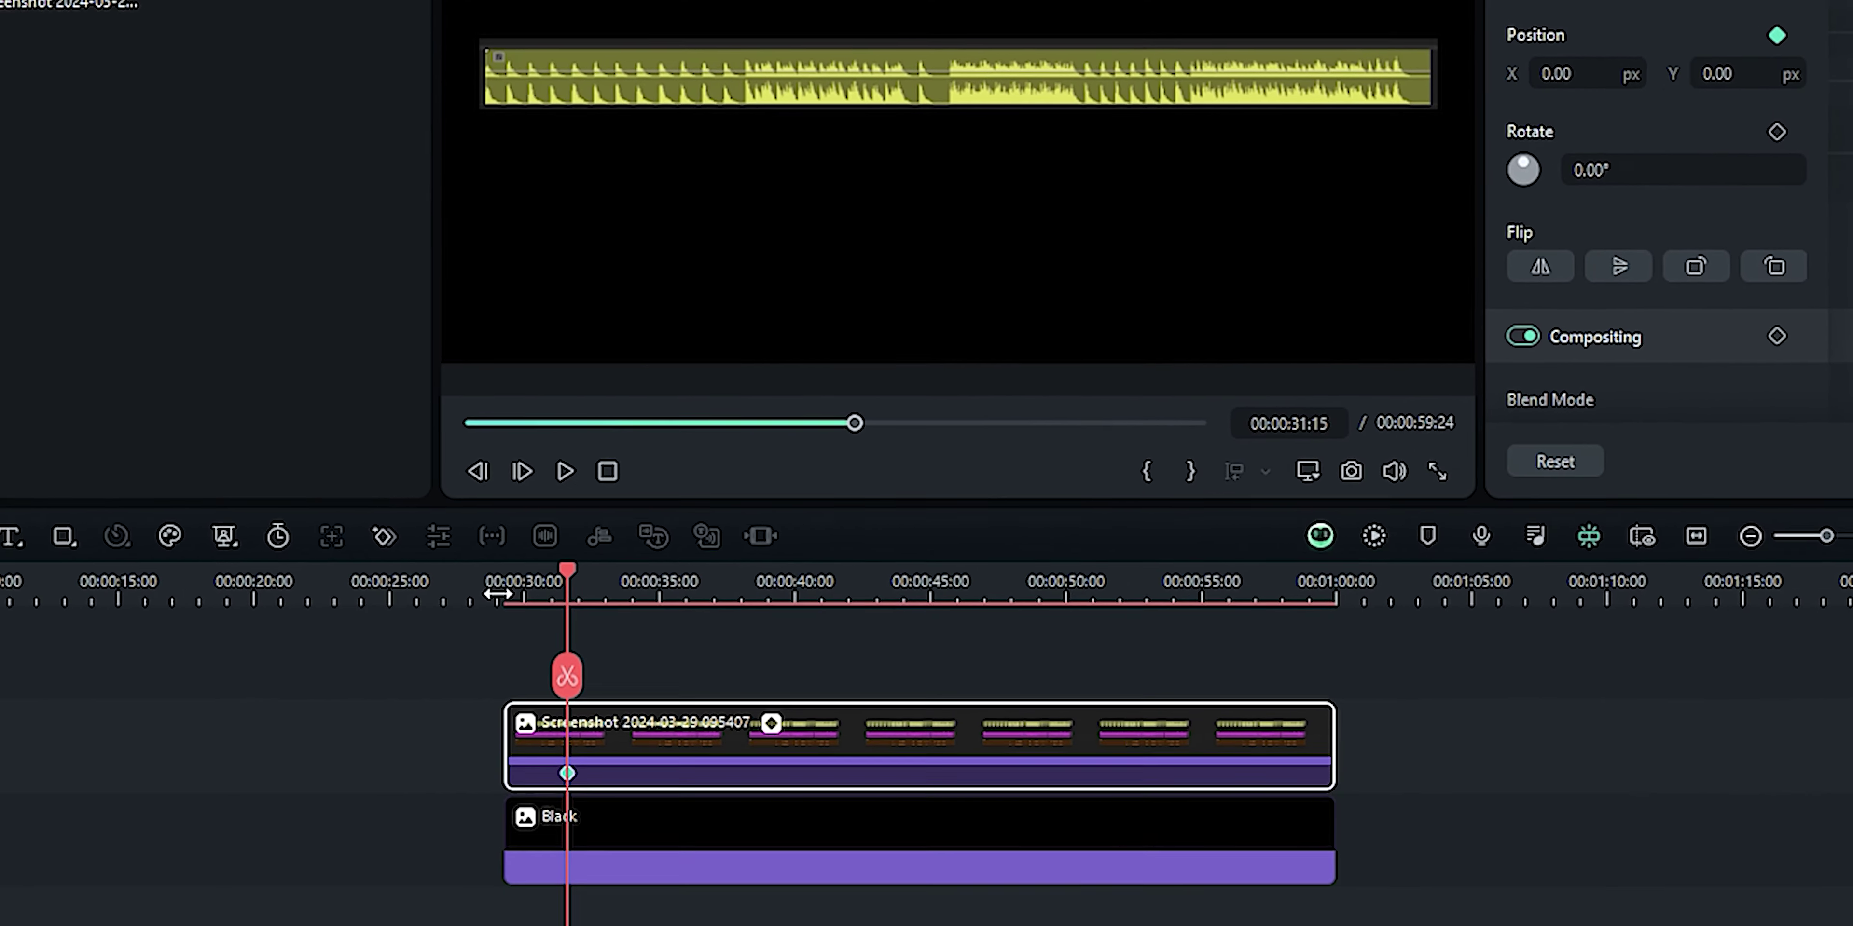
pyautogui.click(566, 585)
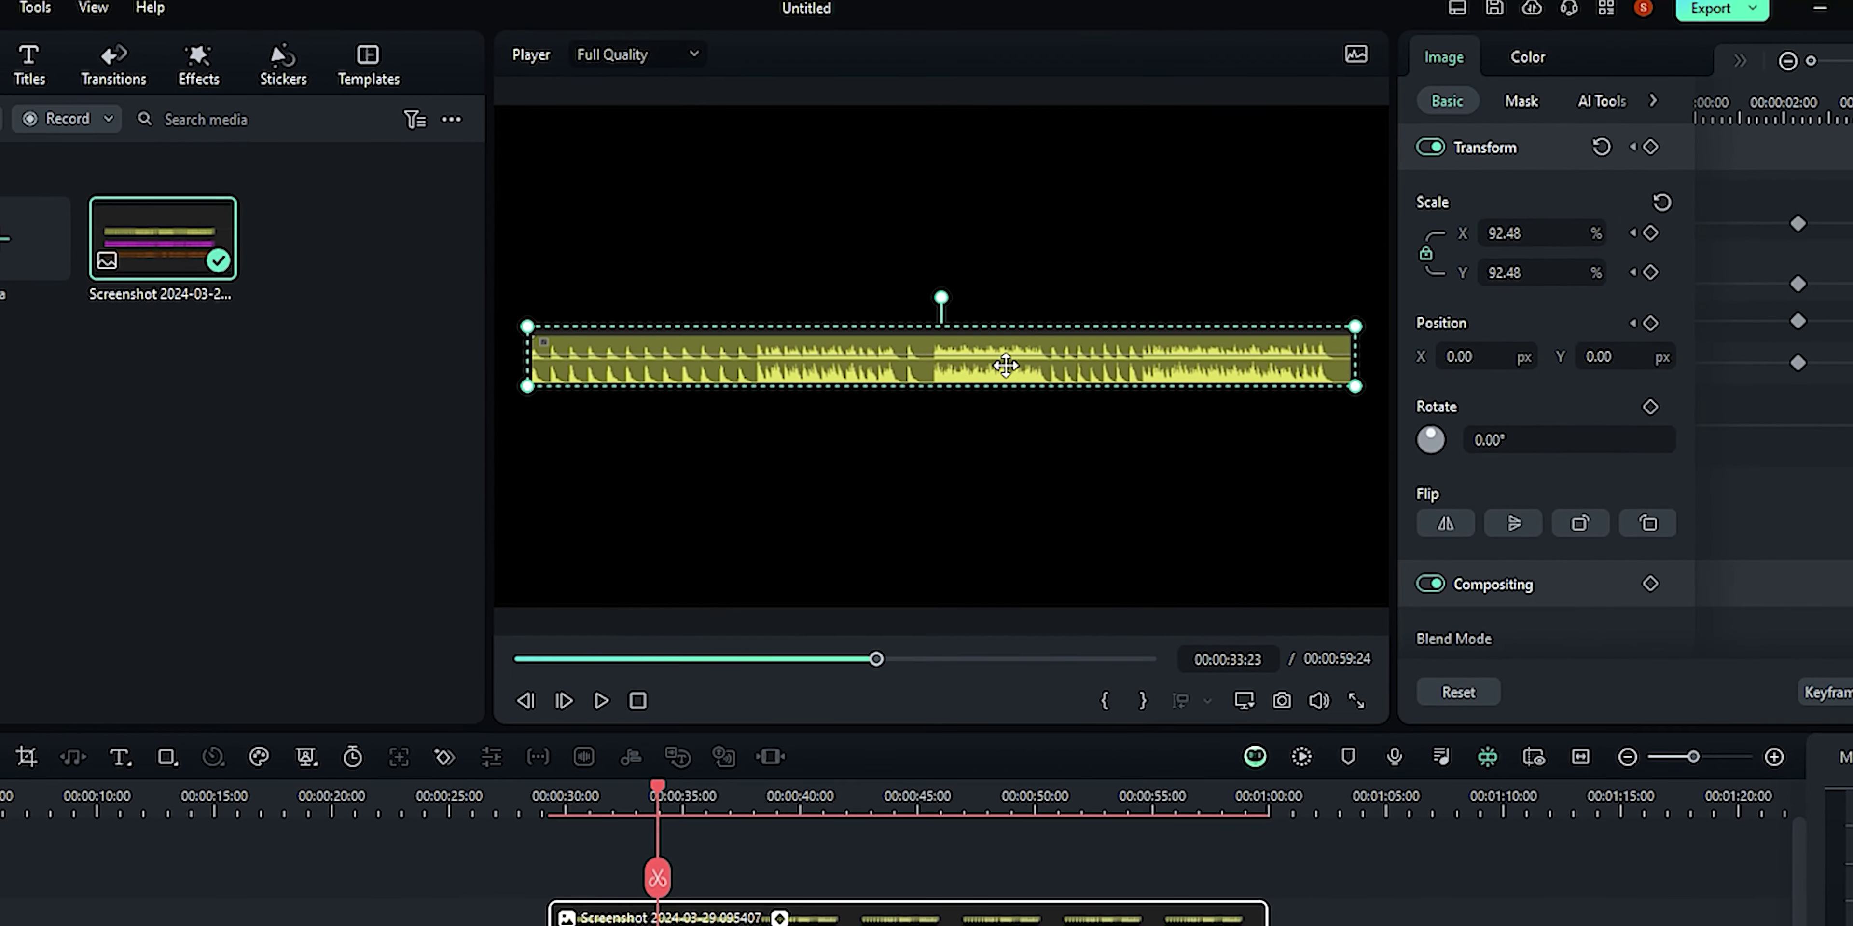
pyautogui.moveTo(1036, 84); pyautogui.dragTo(1049, 310)
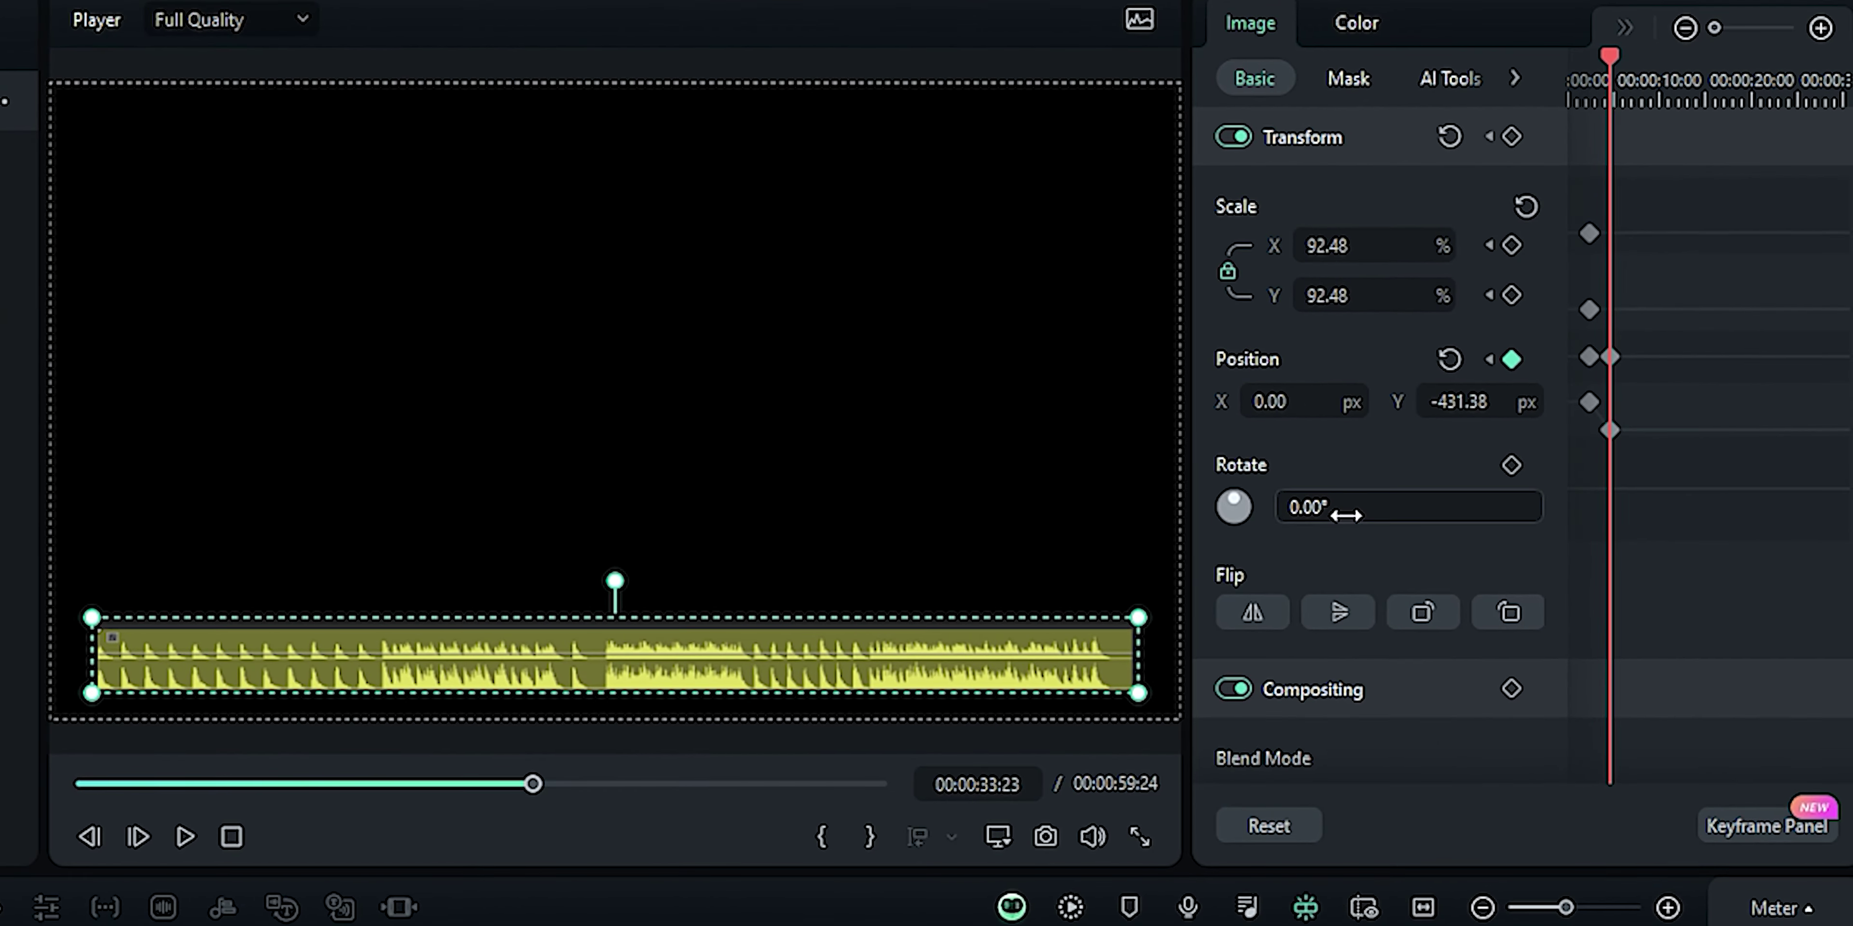
# Step: Scale the waveform to 41.48% at the second keyframe and shift that keyframe earlier to 00:00:33:01
pyautogui.click(590, 816)
pyautogui.moveTo(501, 801); pyautogui.dragTo(456, 810)
pyautogui.press('space')
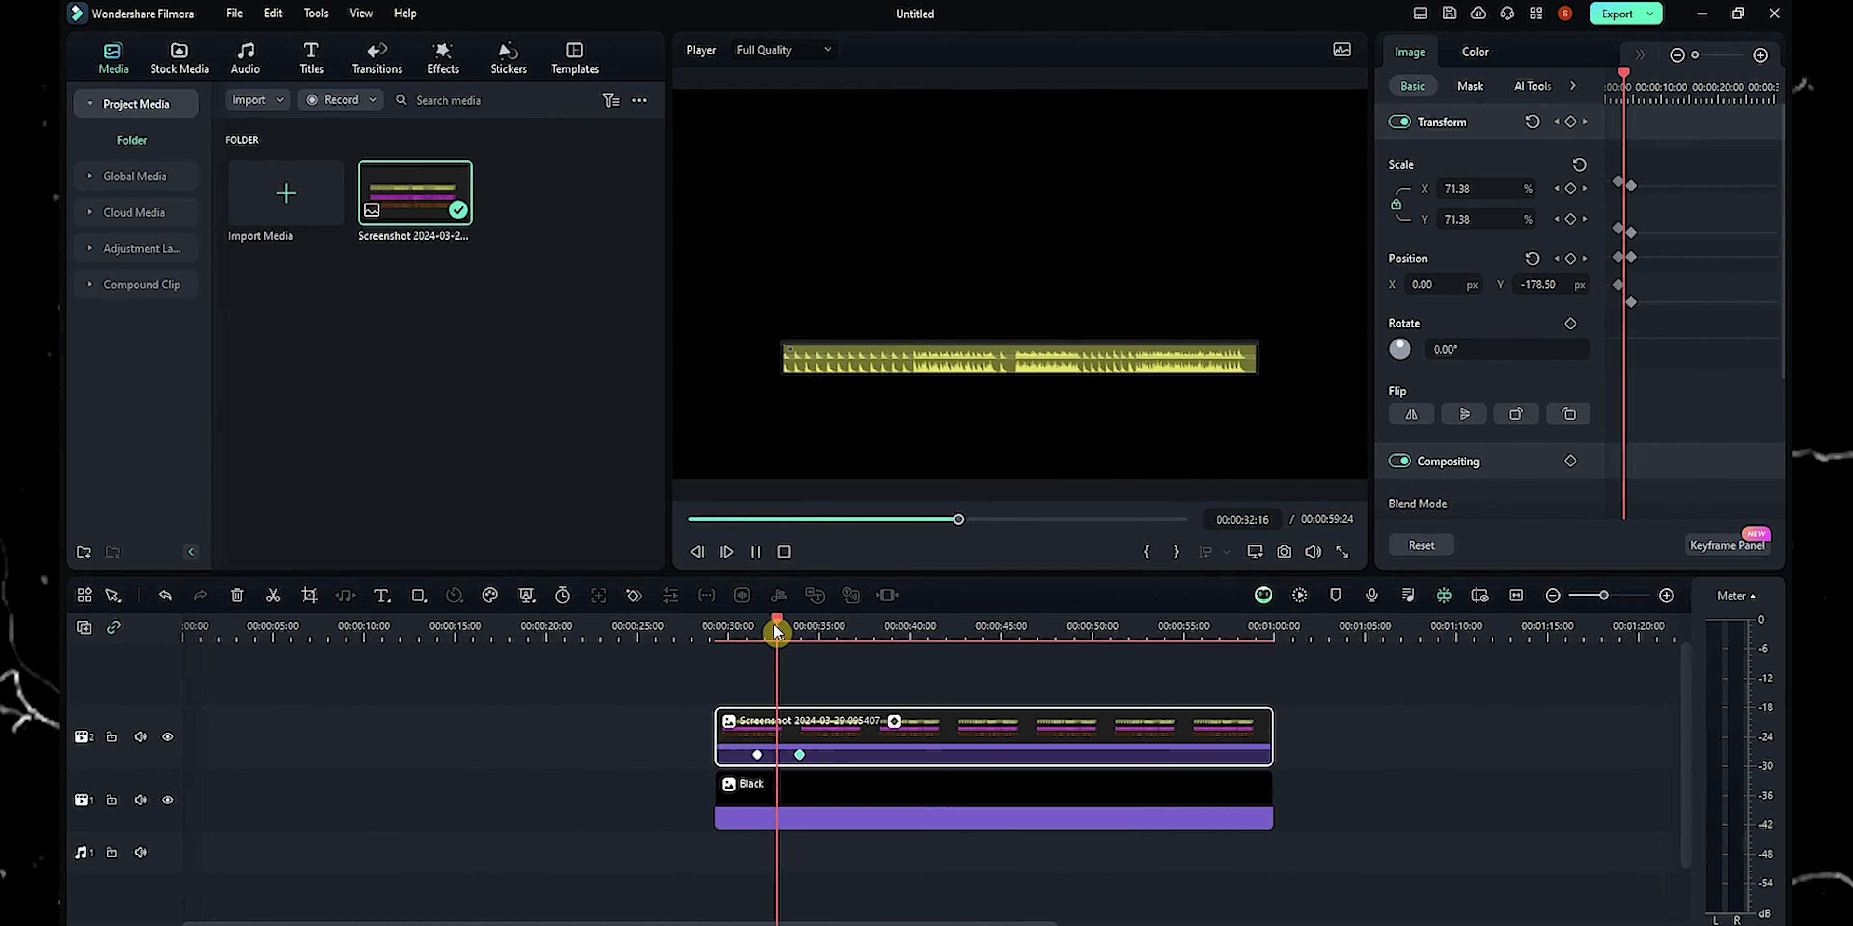
pyautogui.click(799, 755)
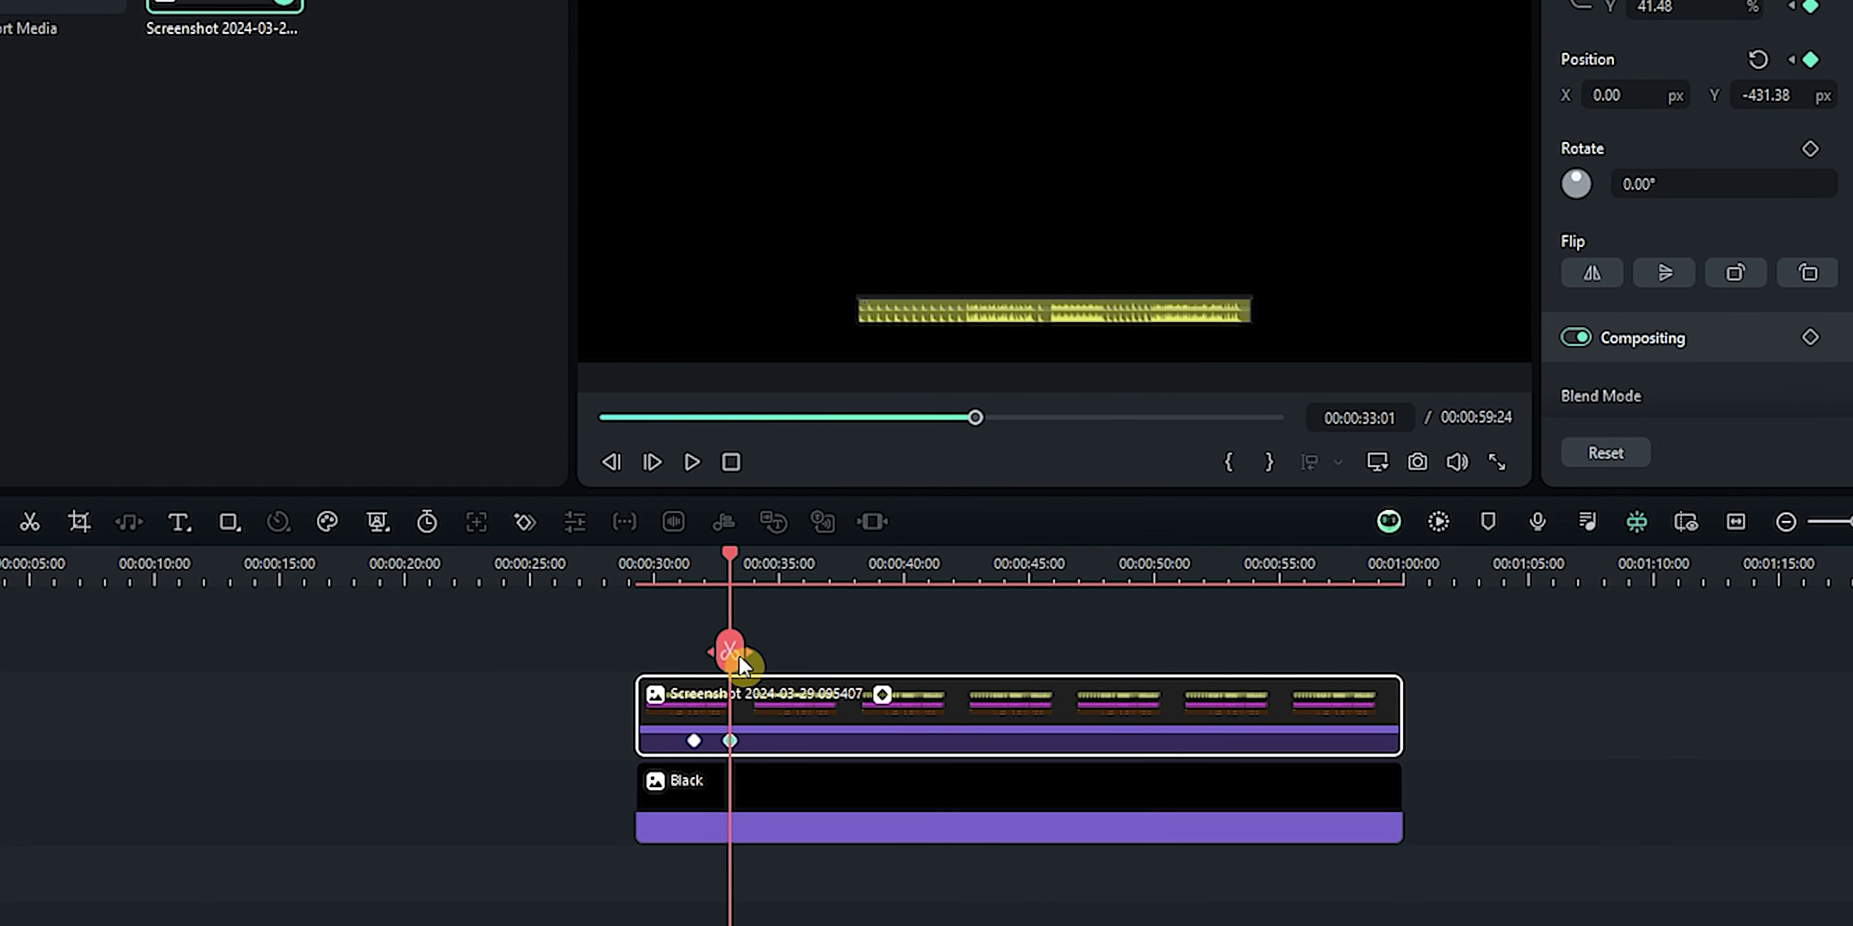
pyautogui.moveTo(738, 654); pyautogui.dragTo(695, 655)
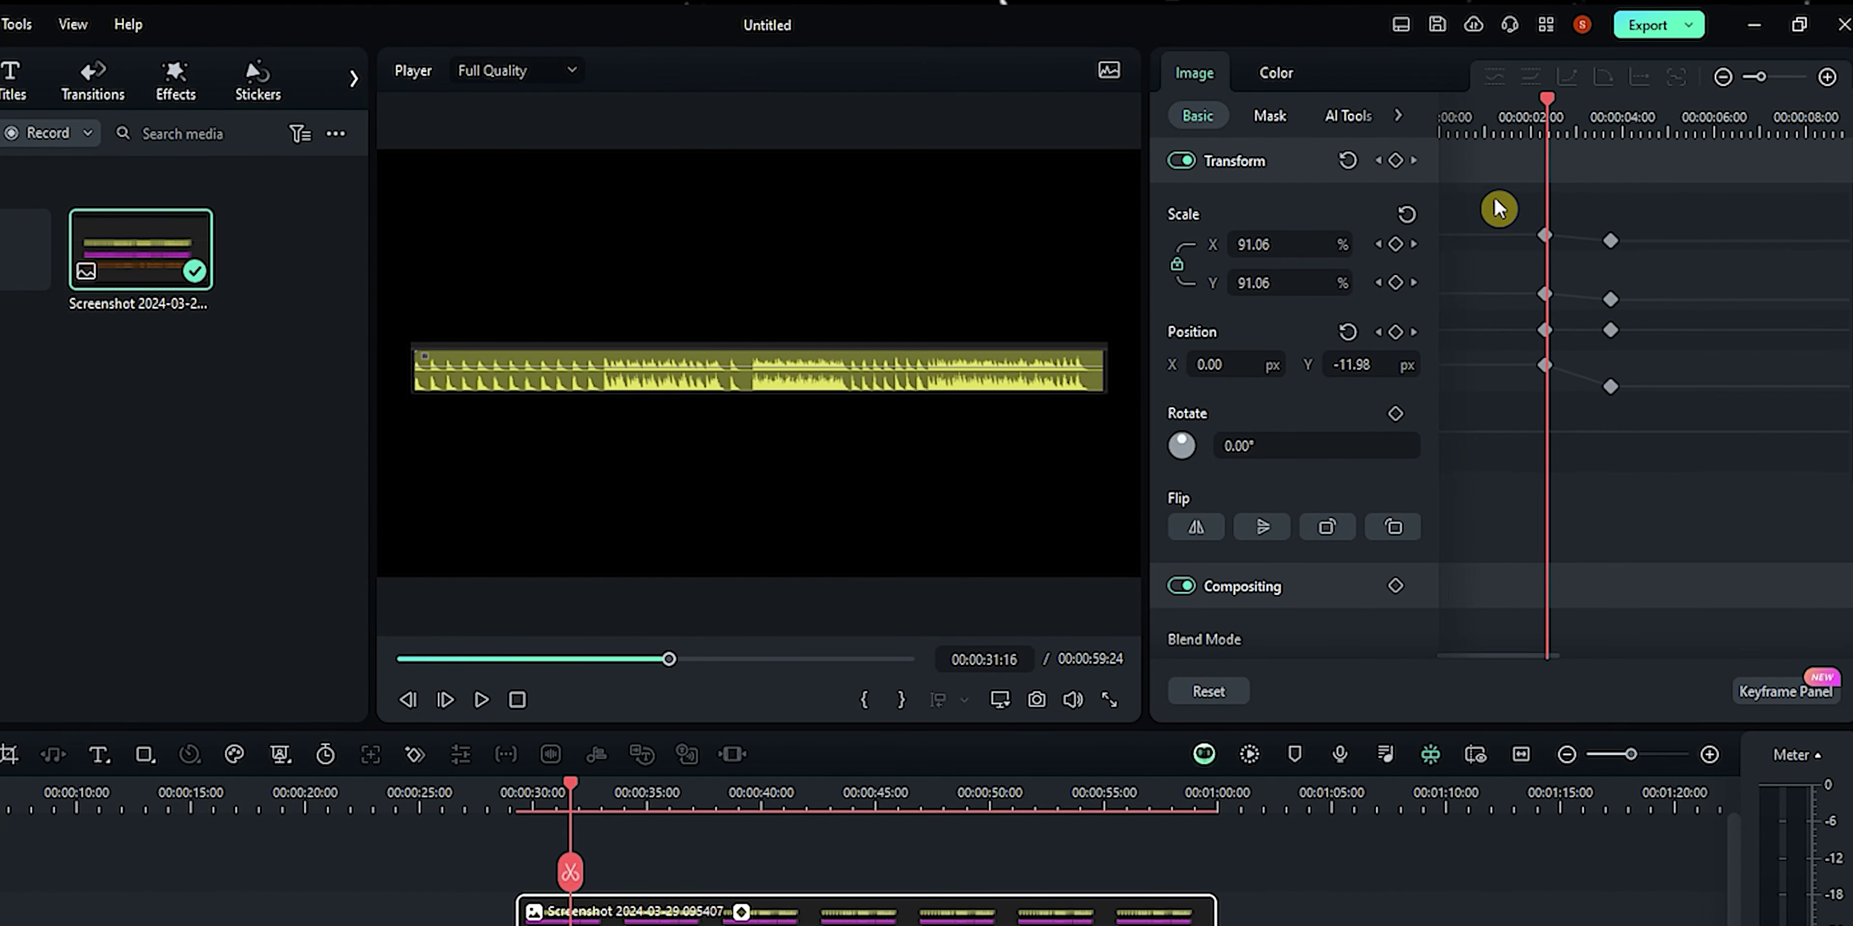
# Step: Apply Ease out to the first set of transform keyframes, ease the second set as well, and play back the animation
pyautogui.moveTo(1491, 196); pyautogui.dragTo(1540, 381)
pyautogui.rightClick(1543, 369)
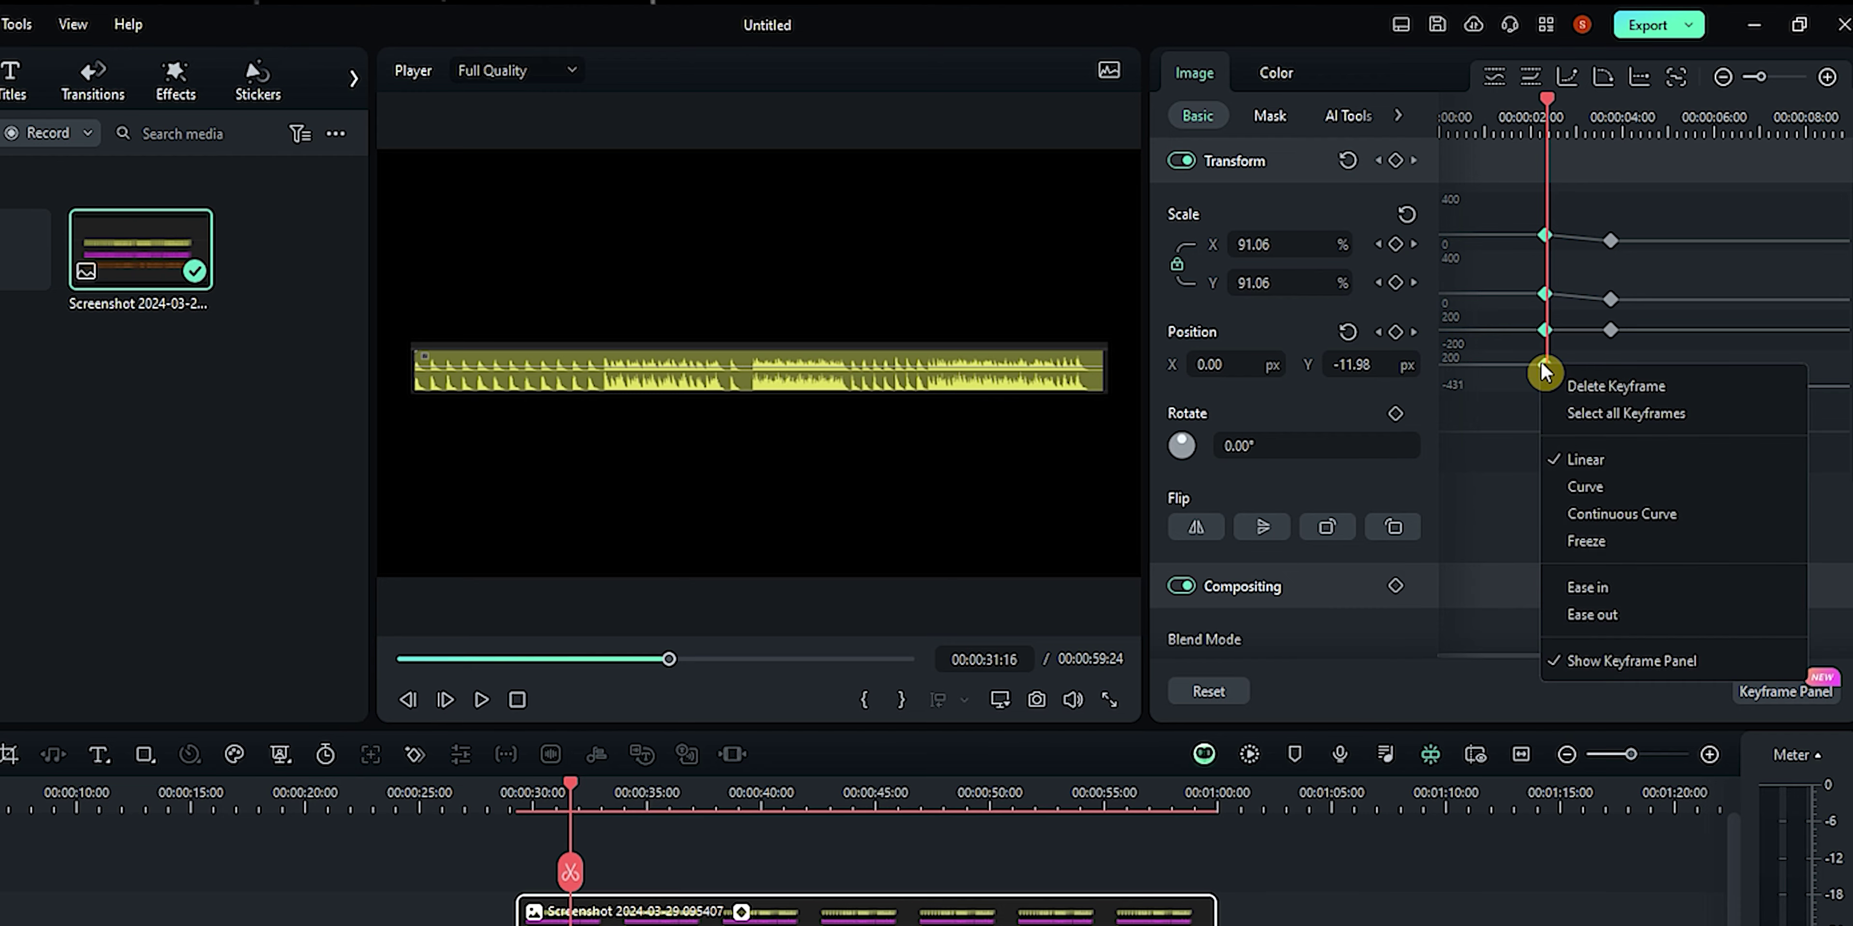
pyautogui.click(1608, 613)
pyautogui.moveTo(1687, 209); pyautogui.dragTo(1605, 419)
pyautogui.rightClick(1604, 387)
pyautogui.click(1647, 638)
pyautogui.click(550, 791)
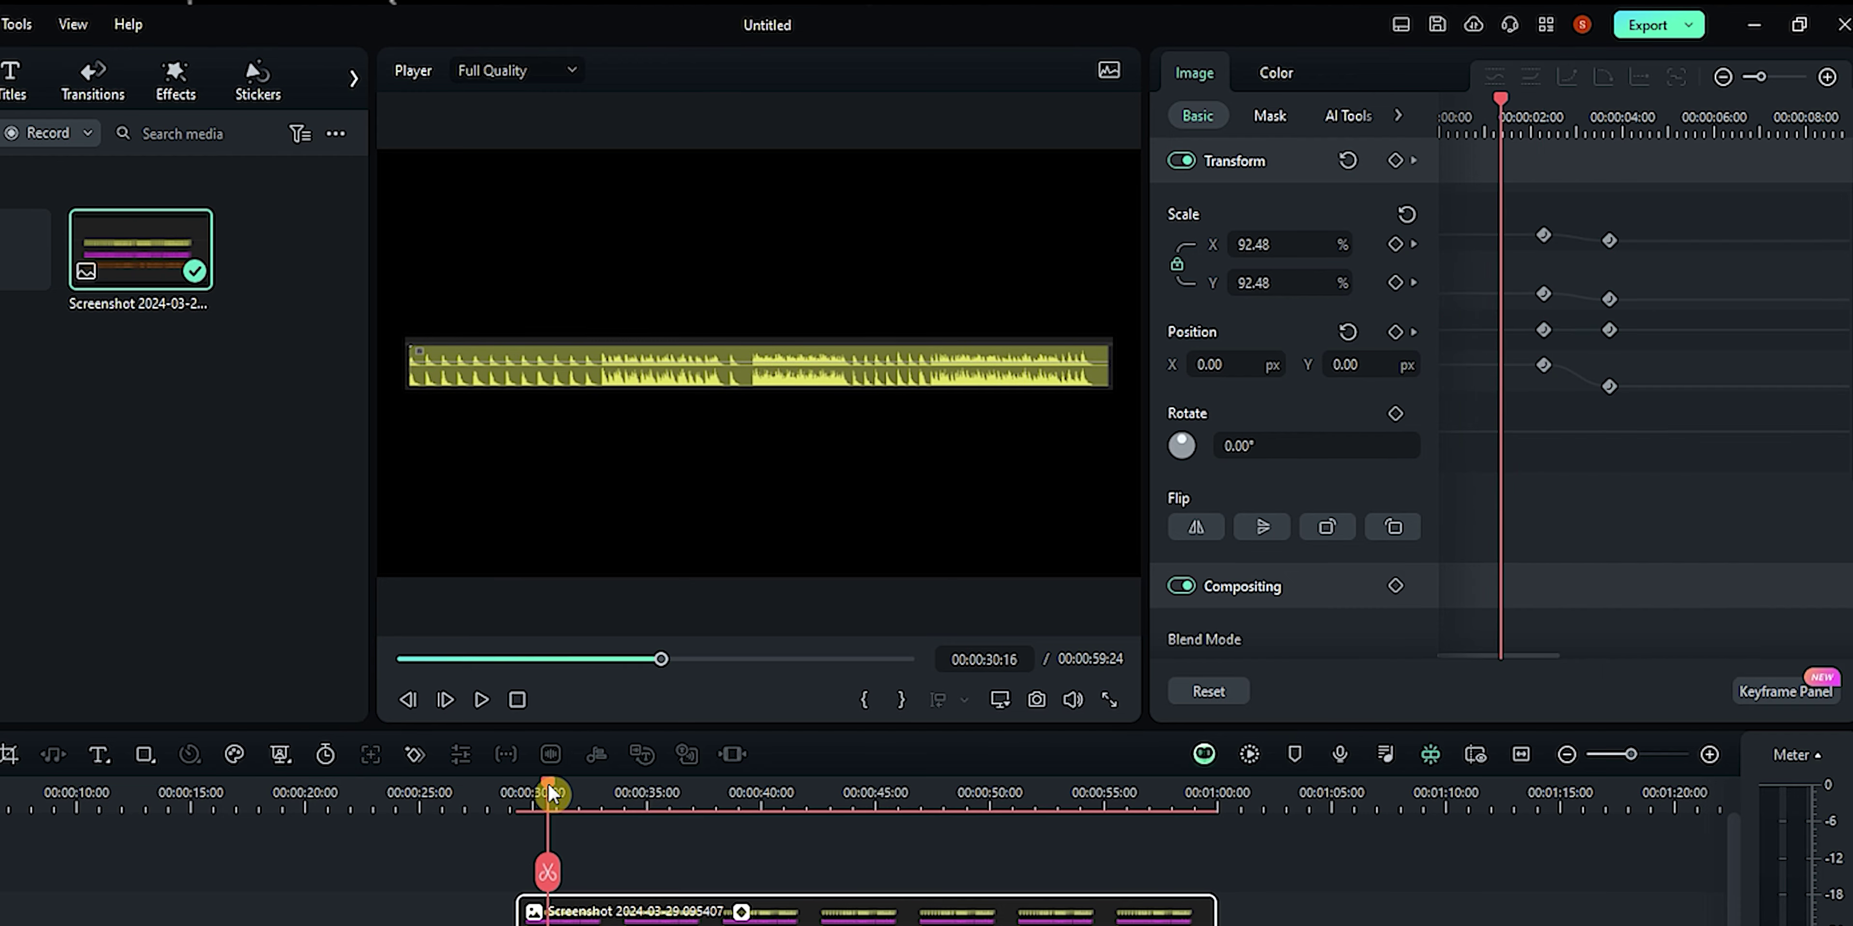
pyautogui.press('space')
pyautogui.press('space')
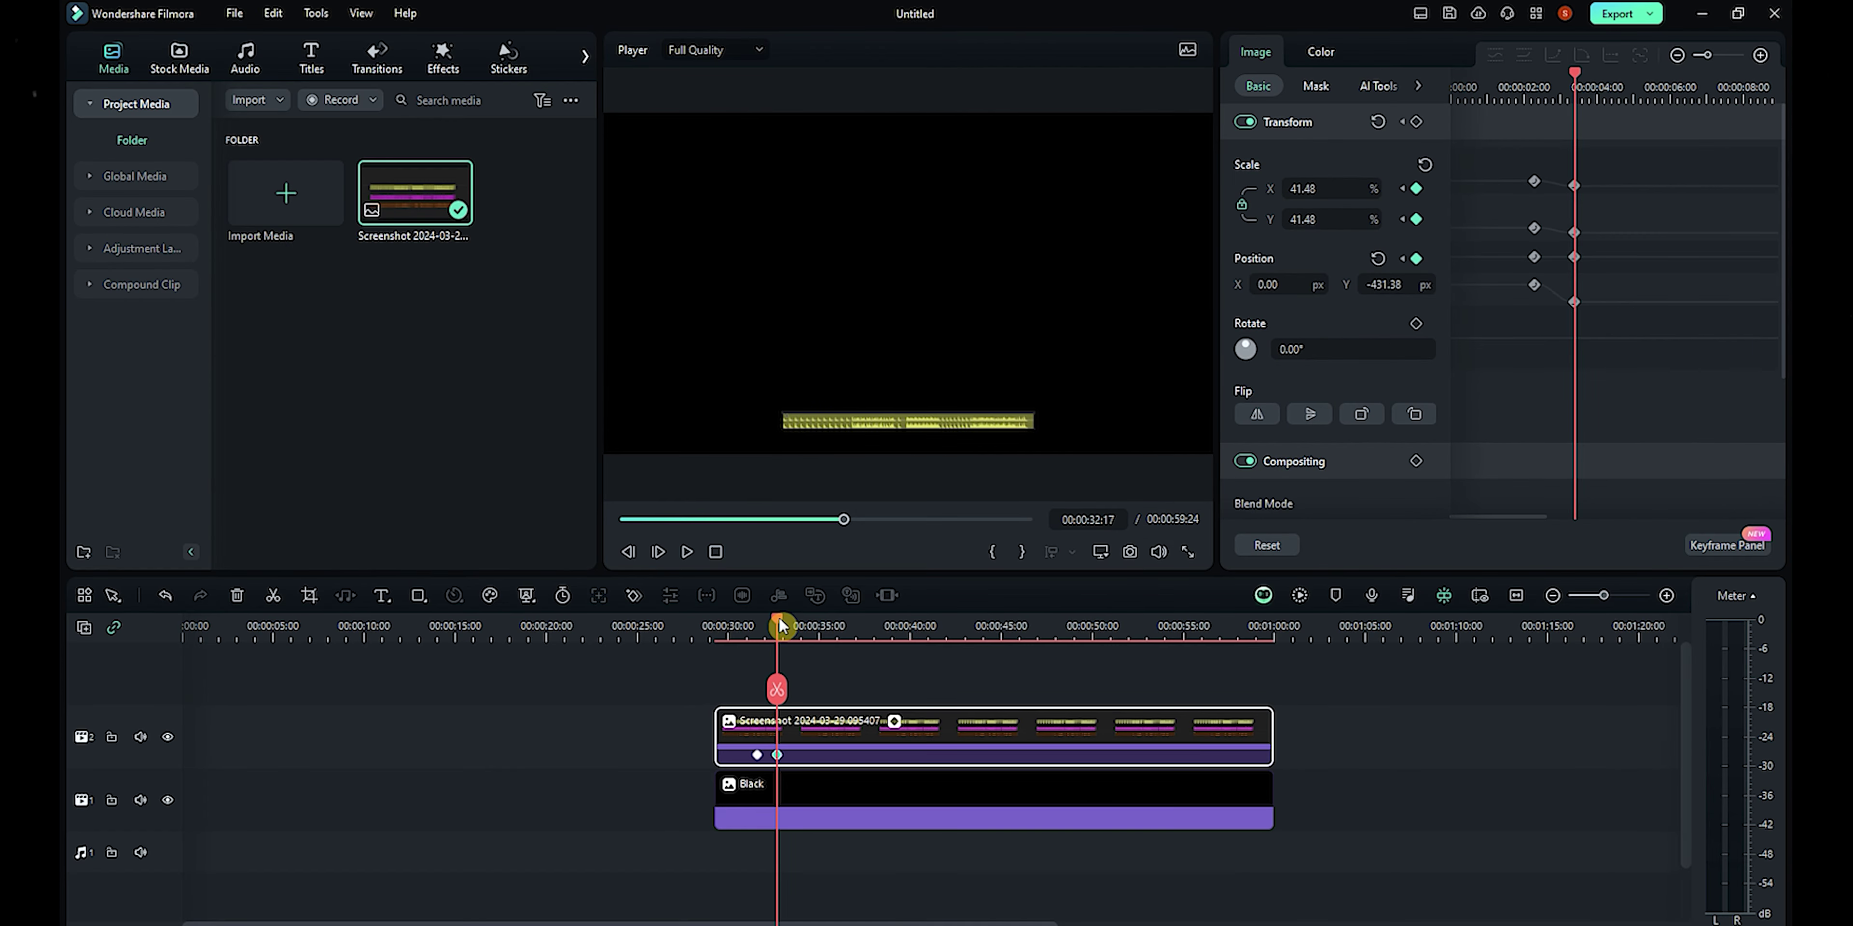
# Step: Shift the second transform keyframe to 00:00:32:12 and move the waveform below the visible frame to Y -602.04 px
pyautogui.scroll(5, 803, 740)
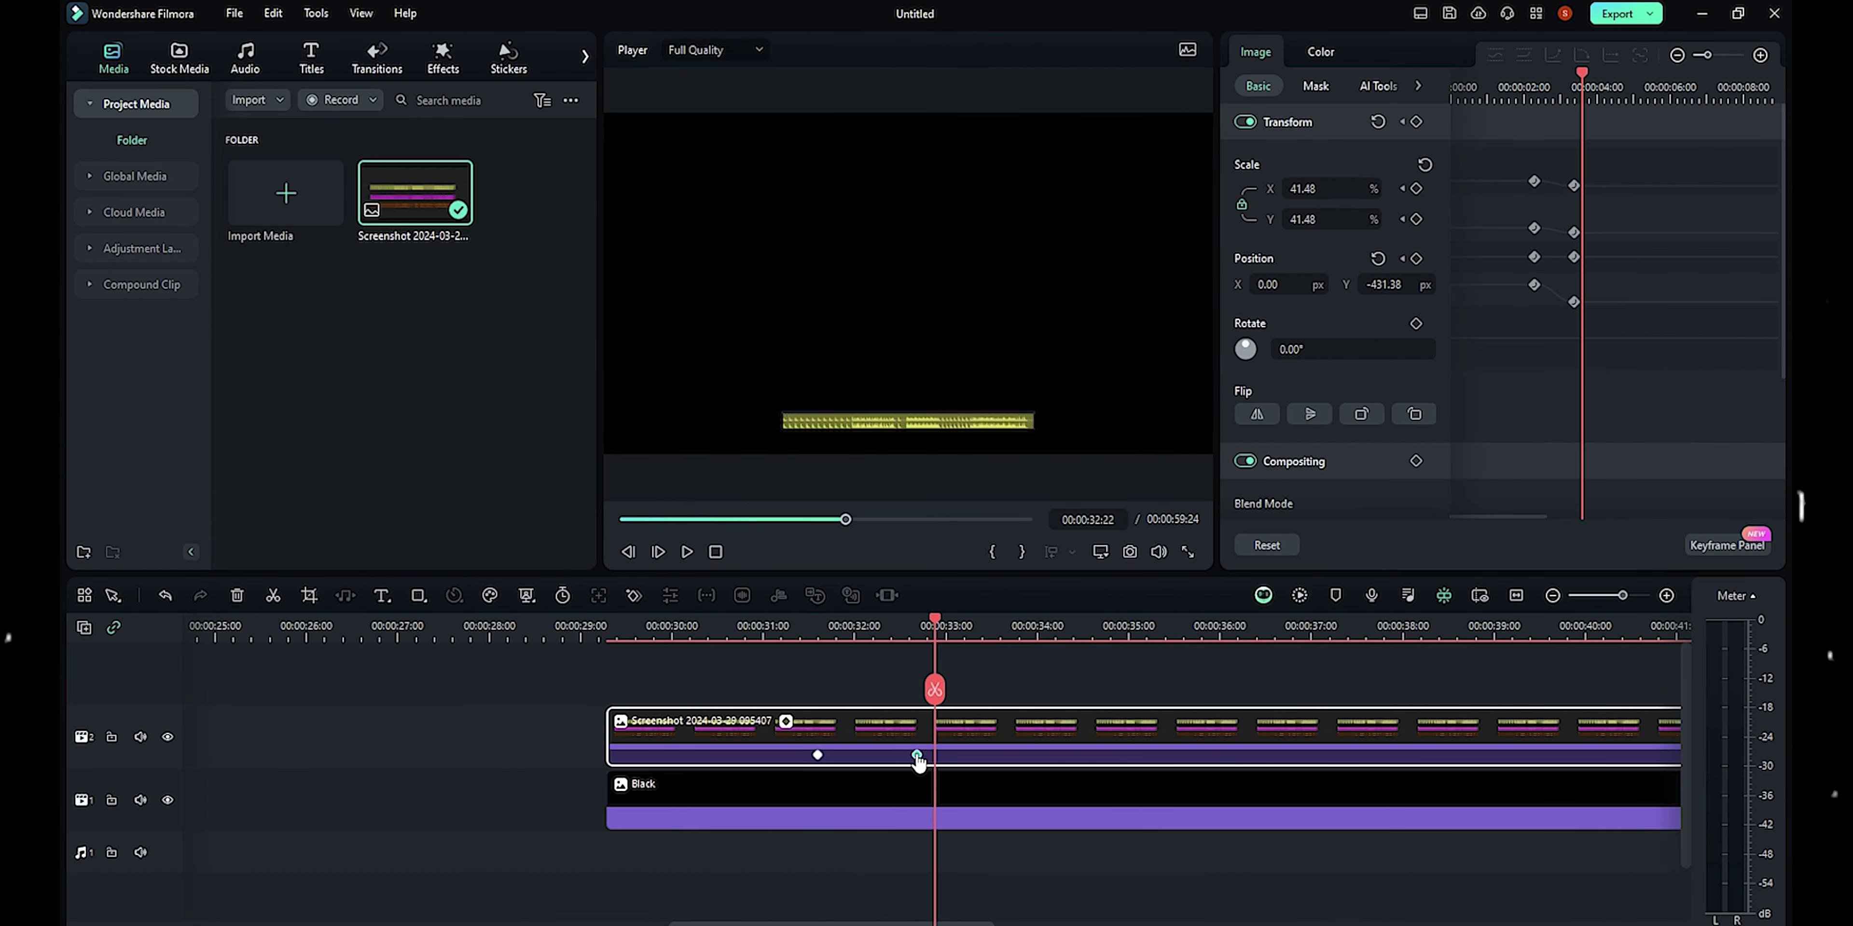
pyautogui.moveTo(919, 627)
pyautogui.mouseDown()
pyautogui.moveTo(840, 627)
pyautogui.moveTo(907, 628)
pyautogui.mouseUp()
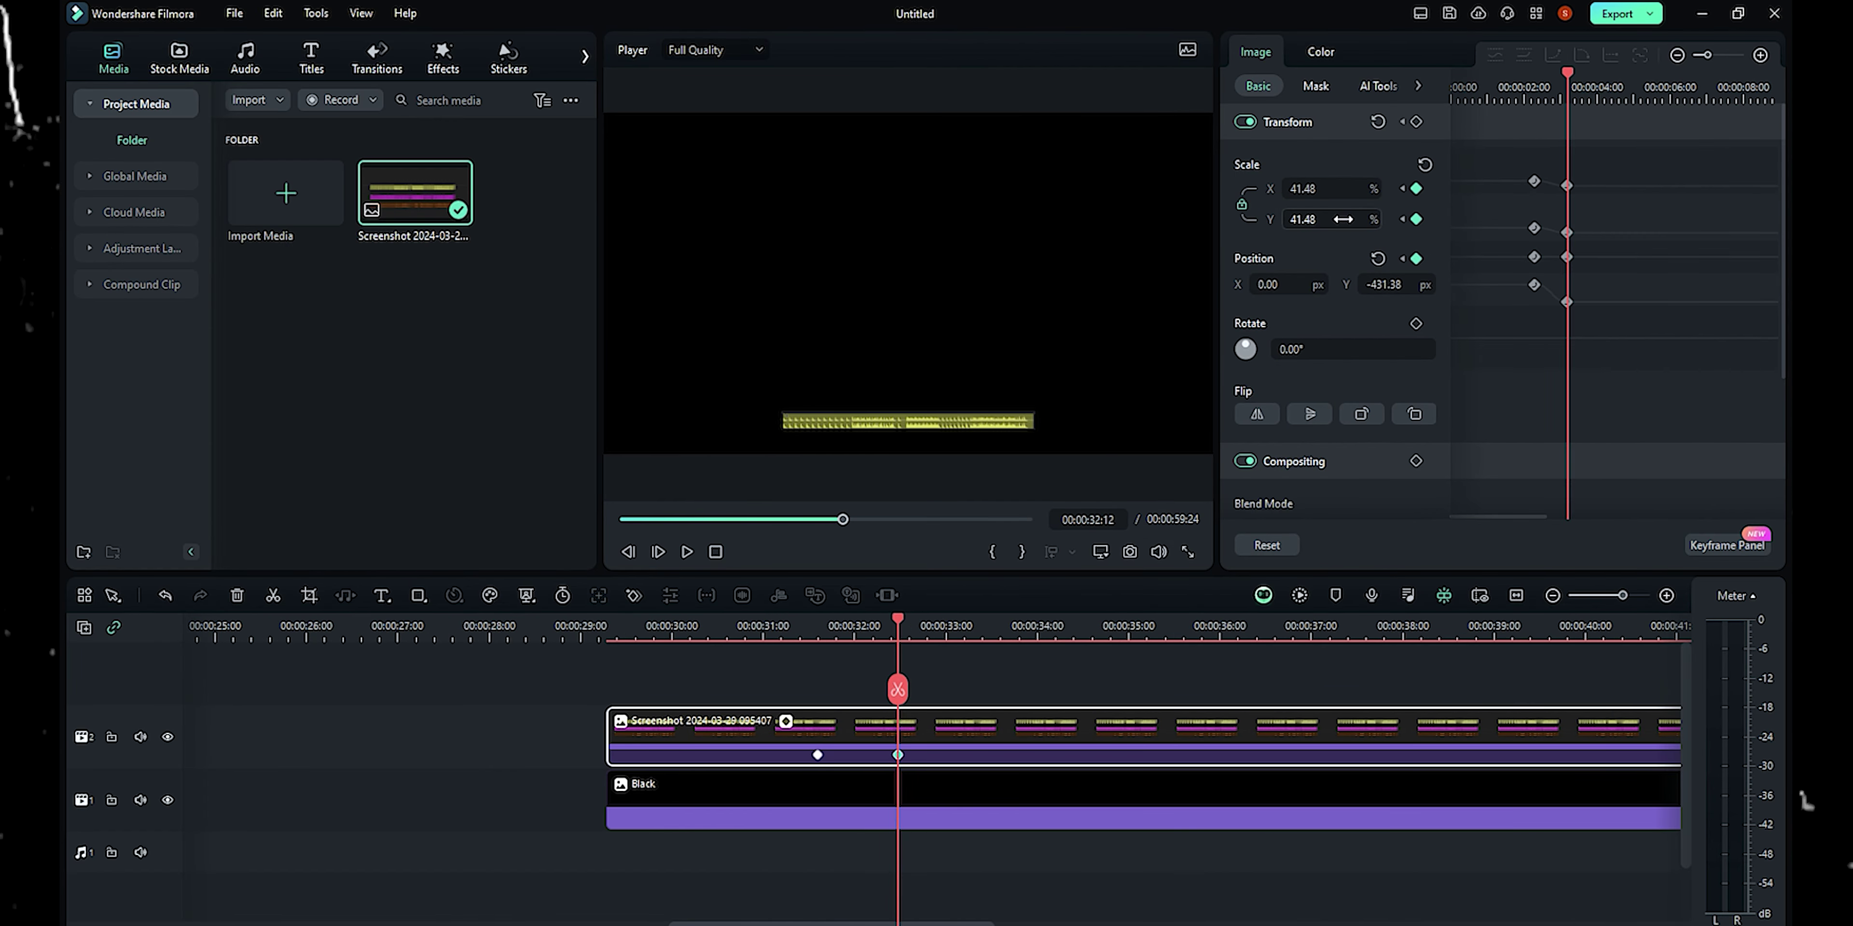
pyautogui.moveTo(969, 420); pyautogui.dragTo(967, 443)
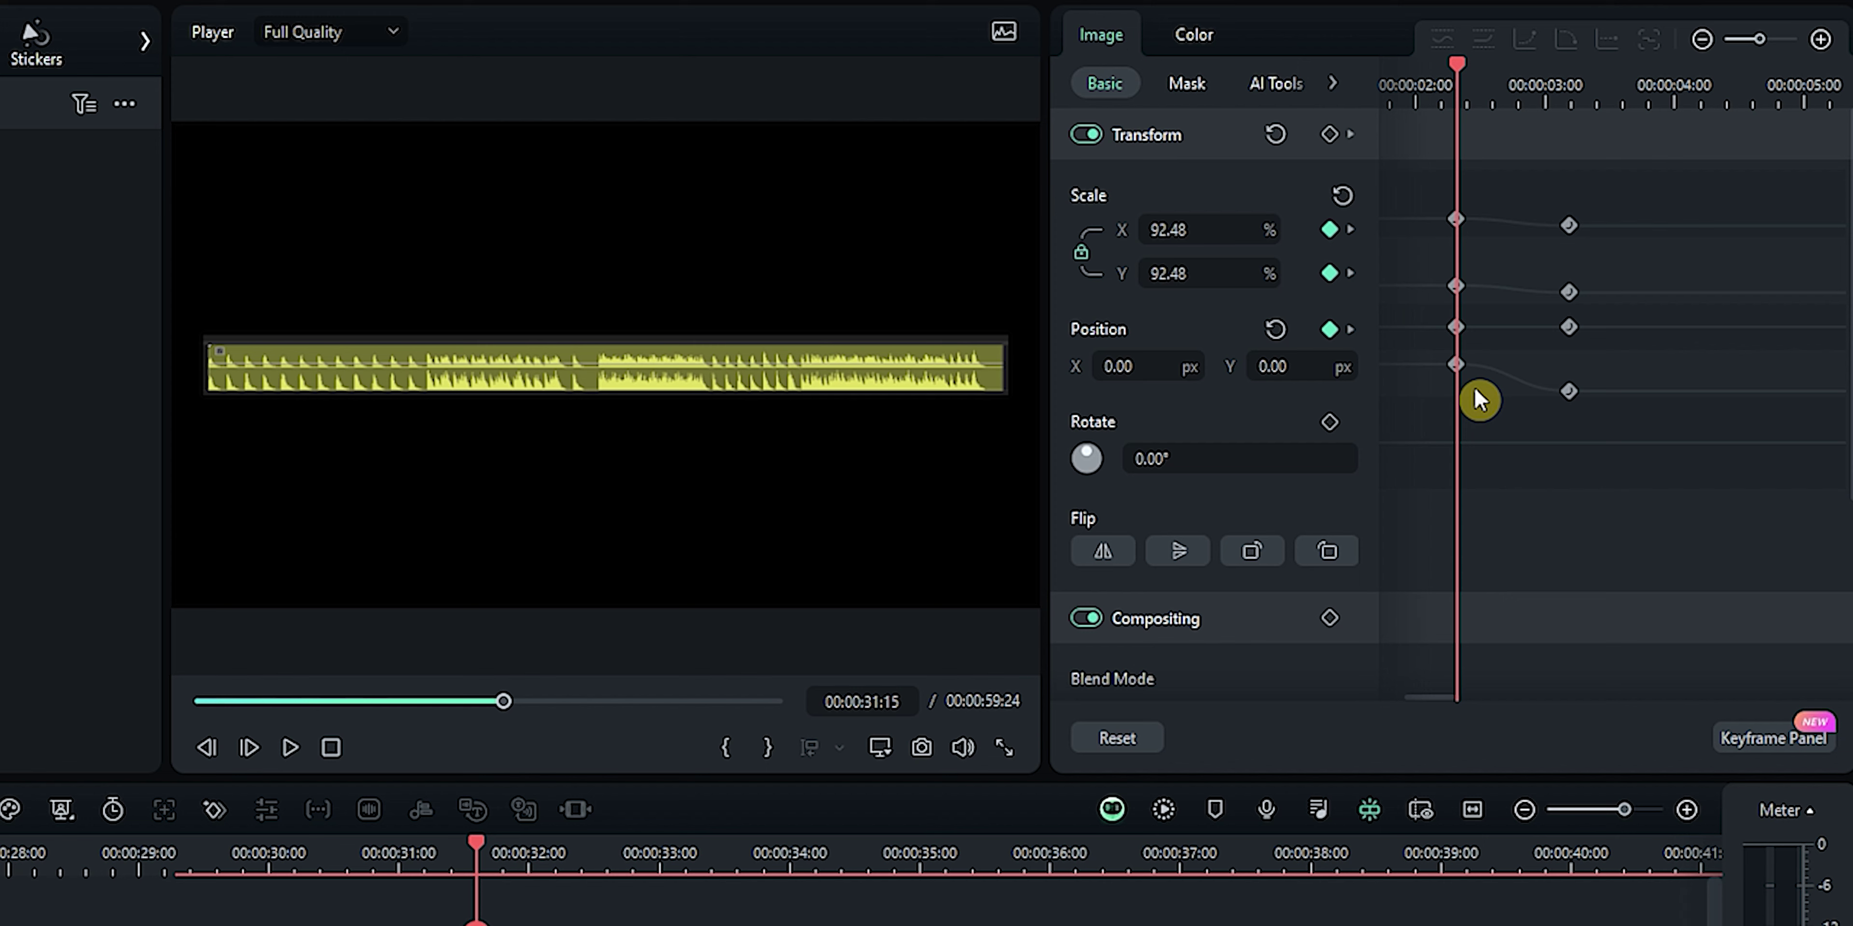
# Step: Reshape the Y-position curve at the second keyframe with its handle and play back the motion
pyautogui.click(1567, 394)
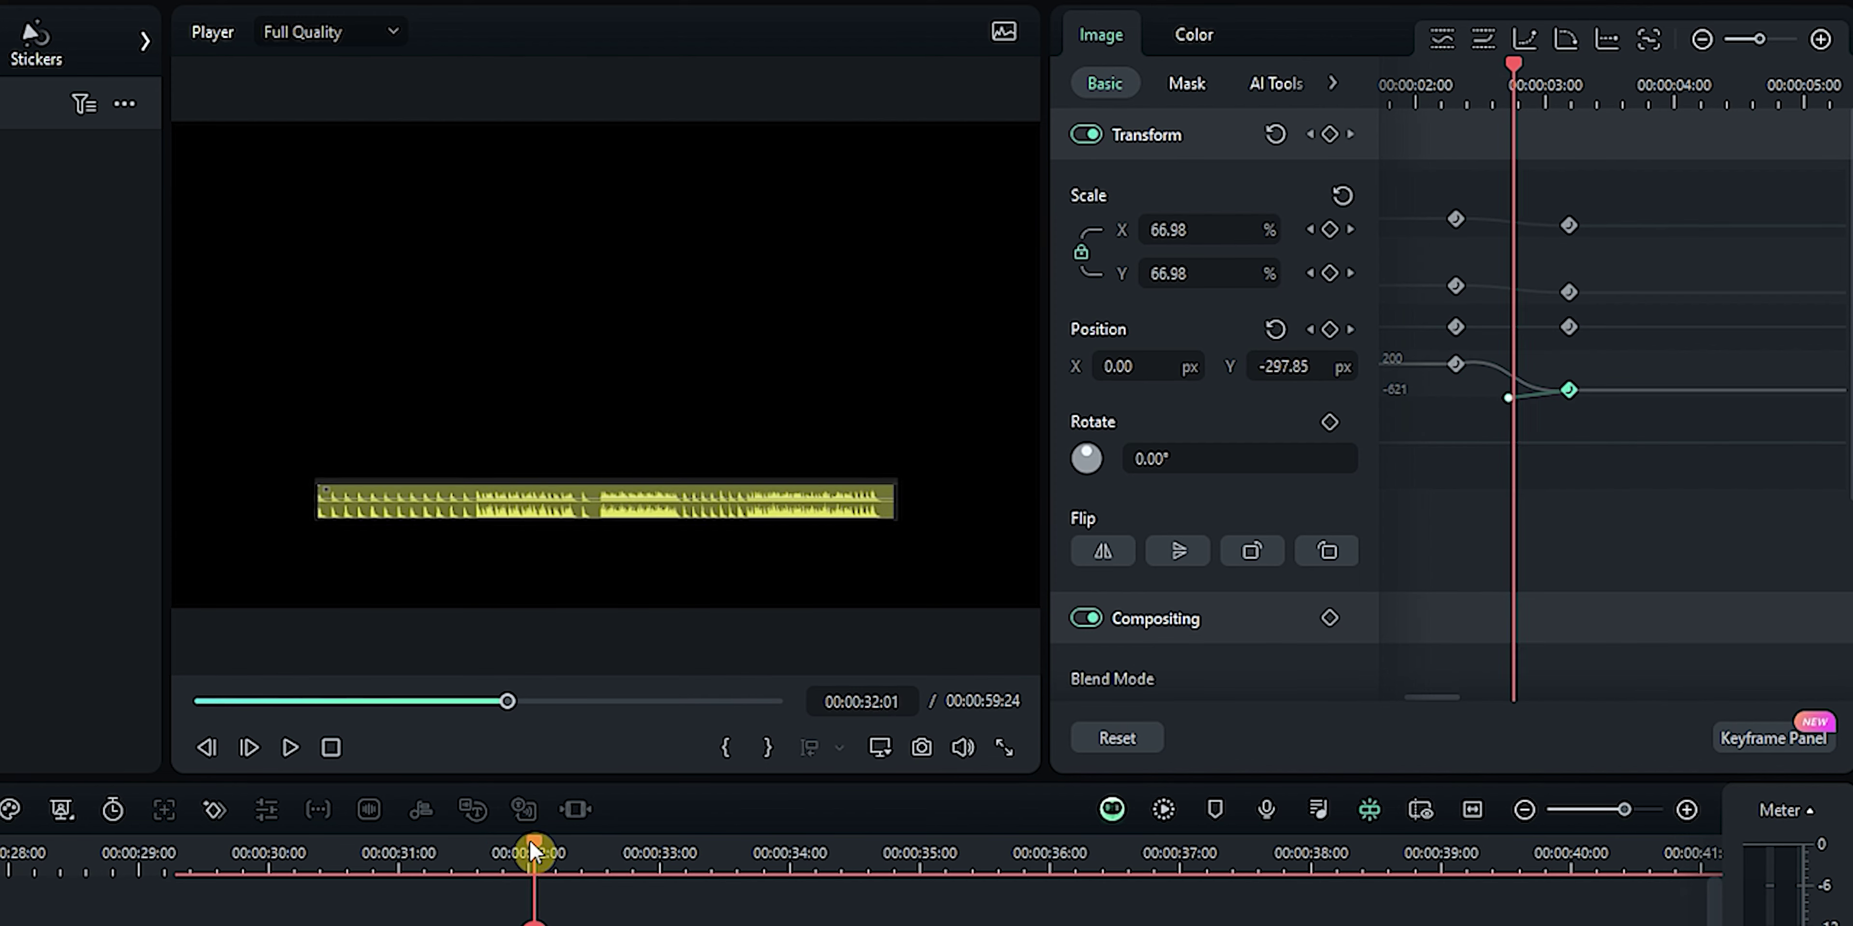
pyautogui.click(626, 849)
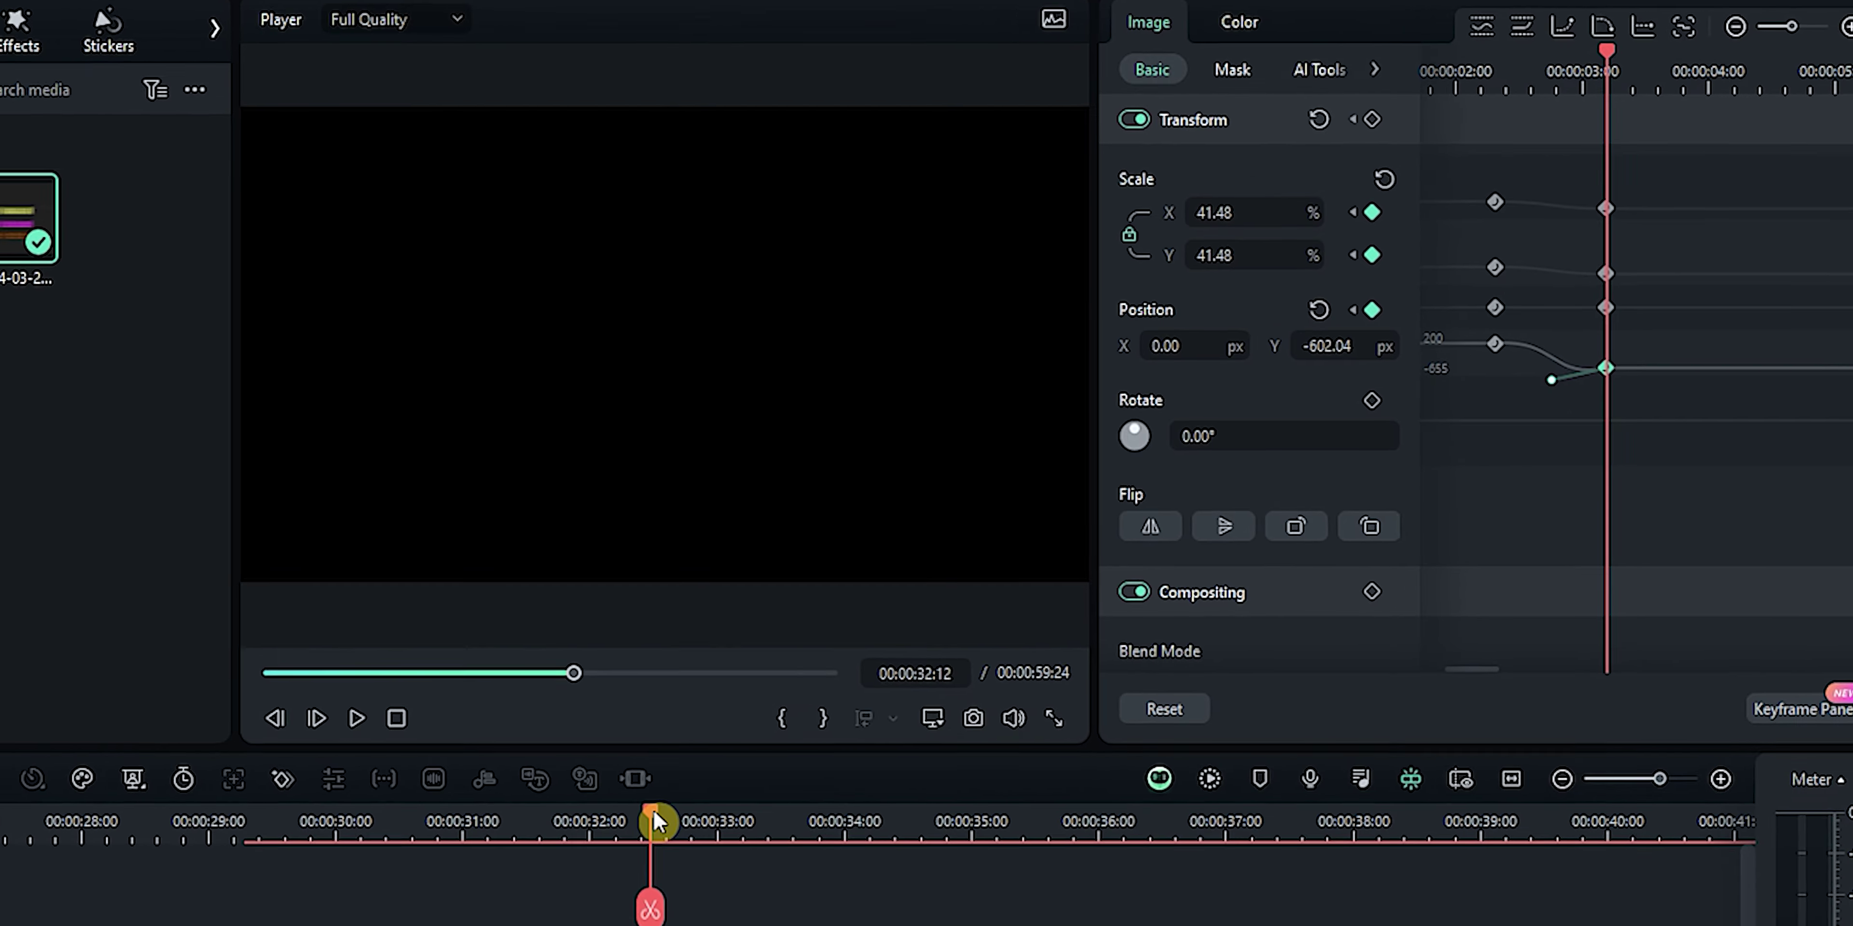
pyautogui.click(475, 843)
pyautogui.press('space')
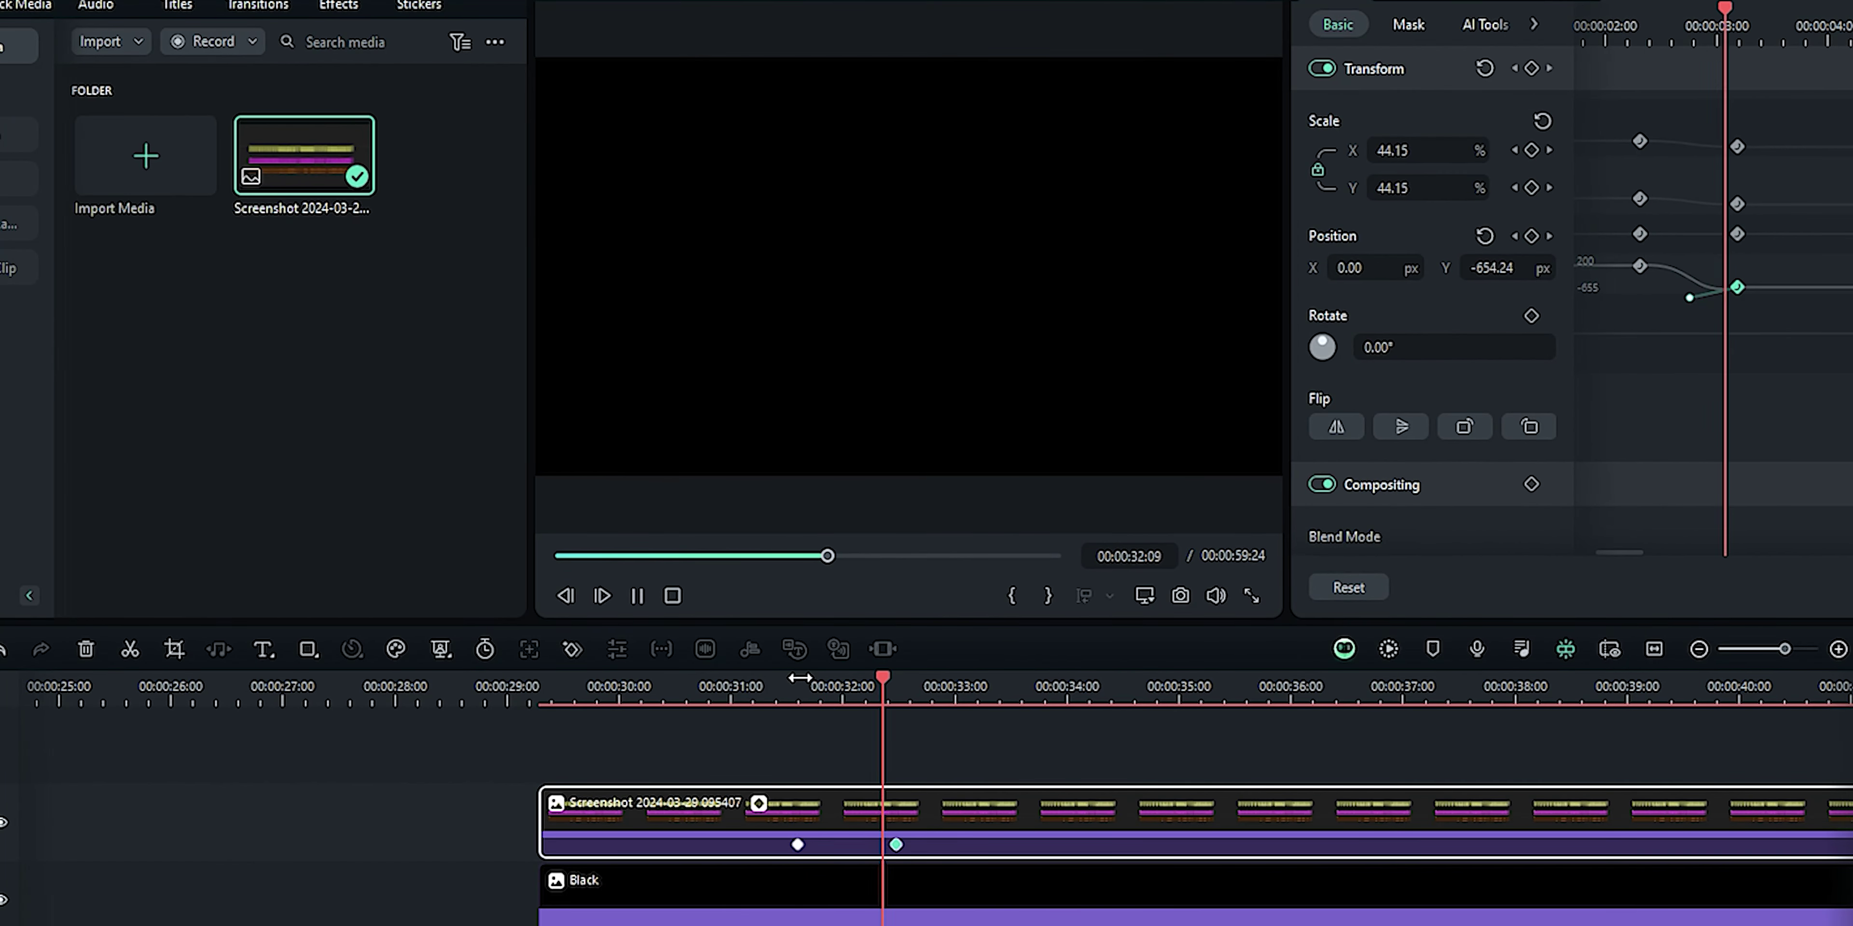
pyautogui.press('space')
# Step: Keyframe the waveform's opacity to drop from 100 to 68 at 00:00:32:03 and ease the opacity keyframes
pyautogui.scroll(-2, 1725, 417)
pyautogui.click(1532, 439)
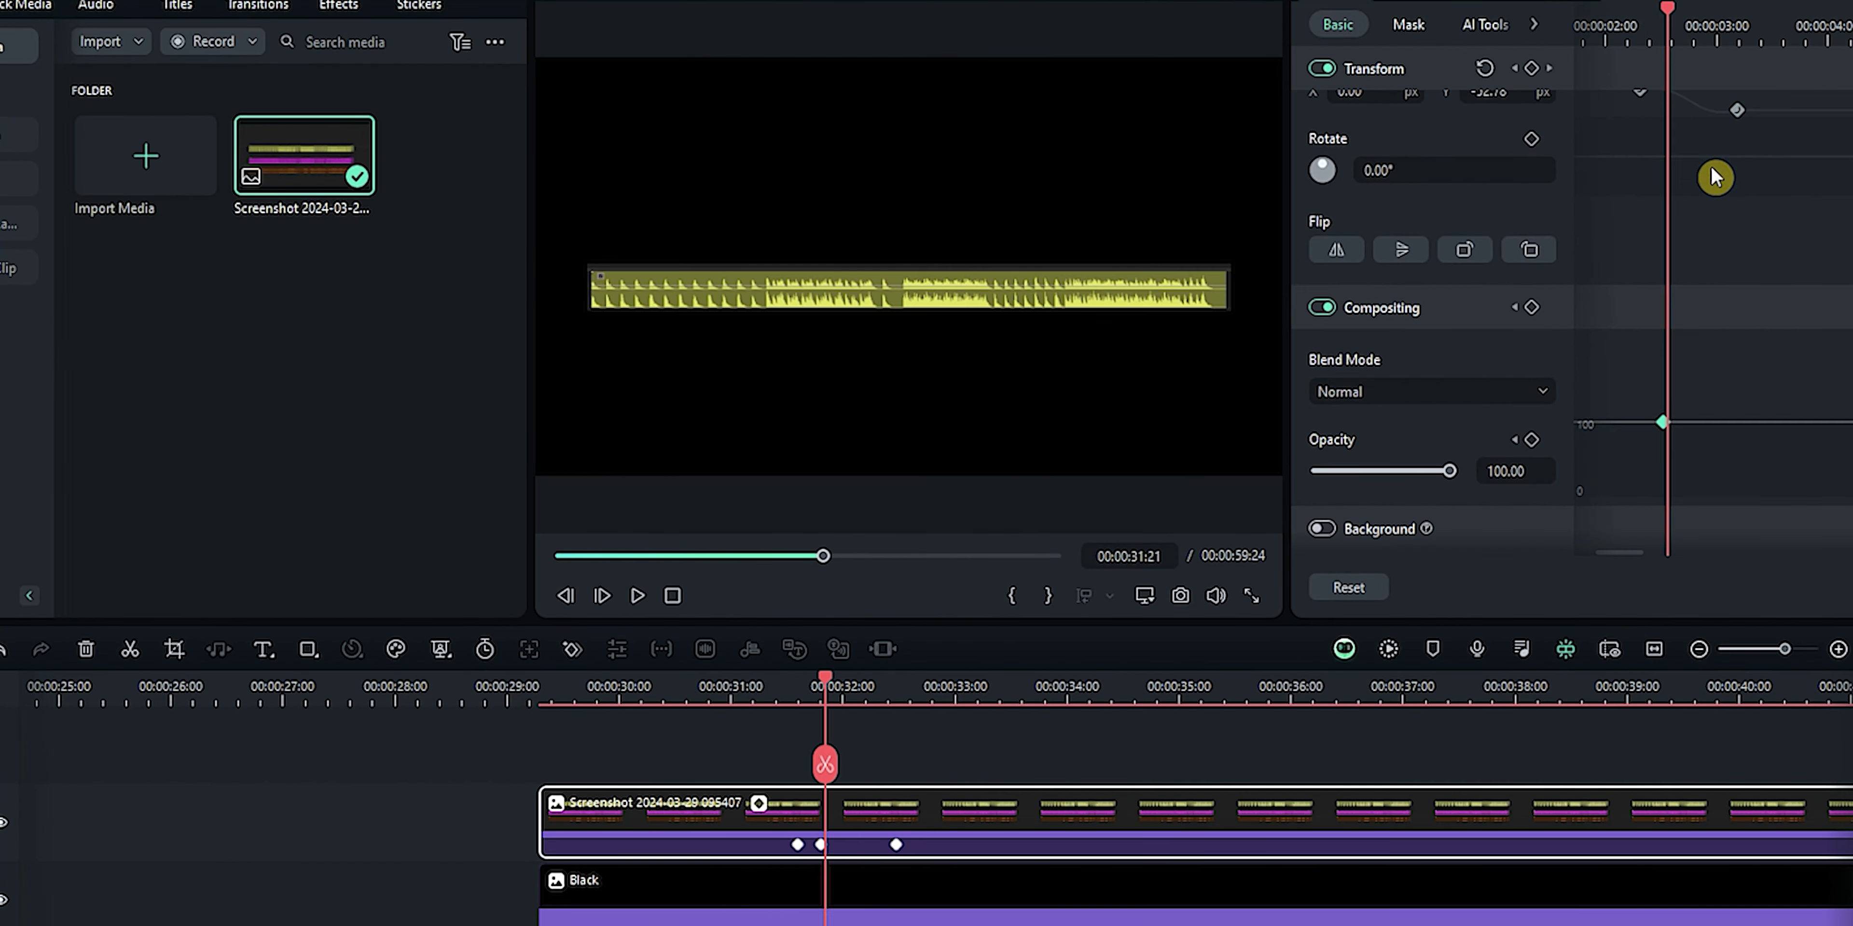
pyautogui.moveTo(1675, 6); pyautogui.dragTo(1707, 7)
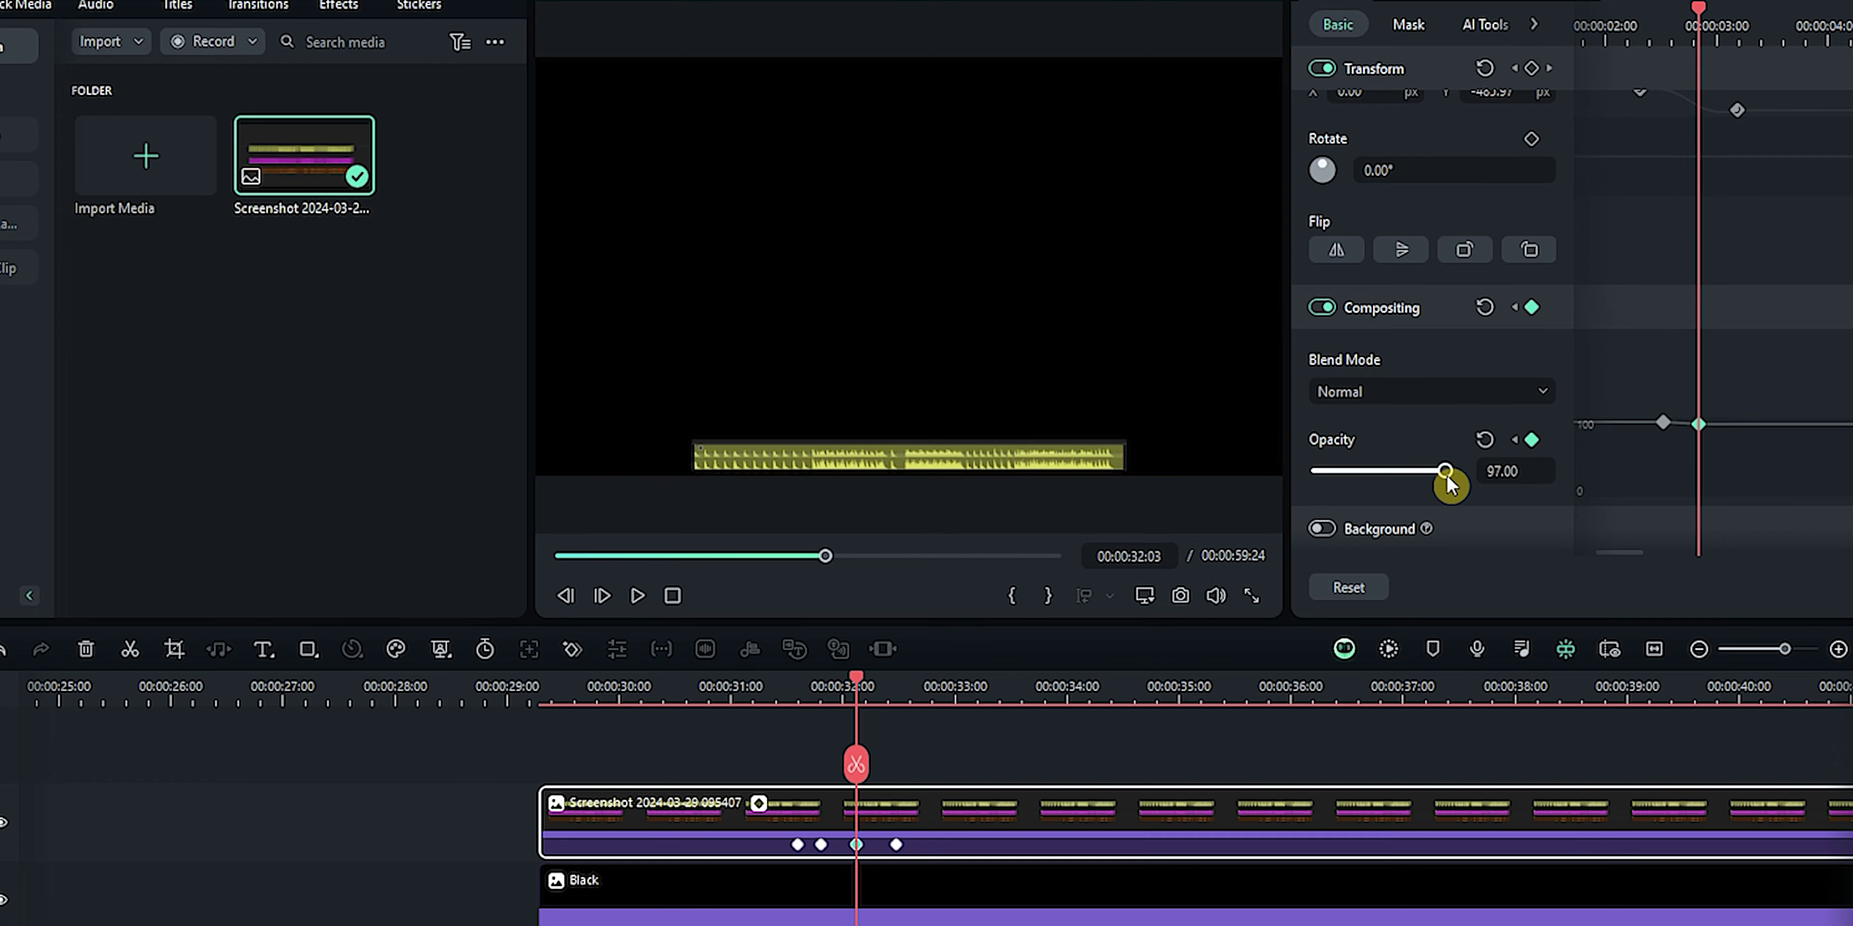
pyautogui.moveTo(1446, 476); pyautogui.dragTo(1410, 478)
pyautogui.click(1663, 425)
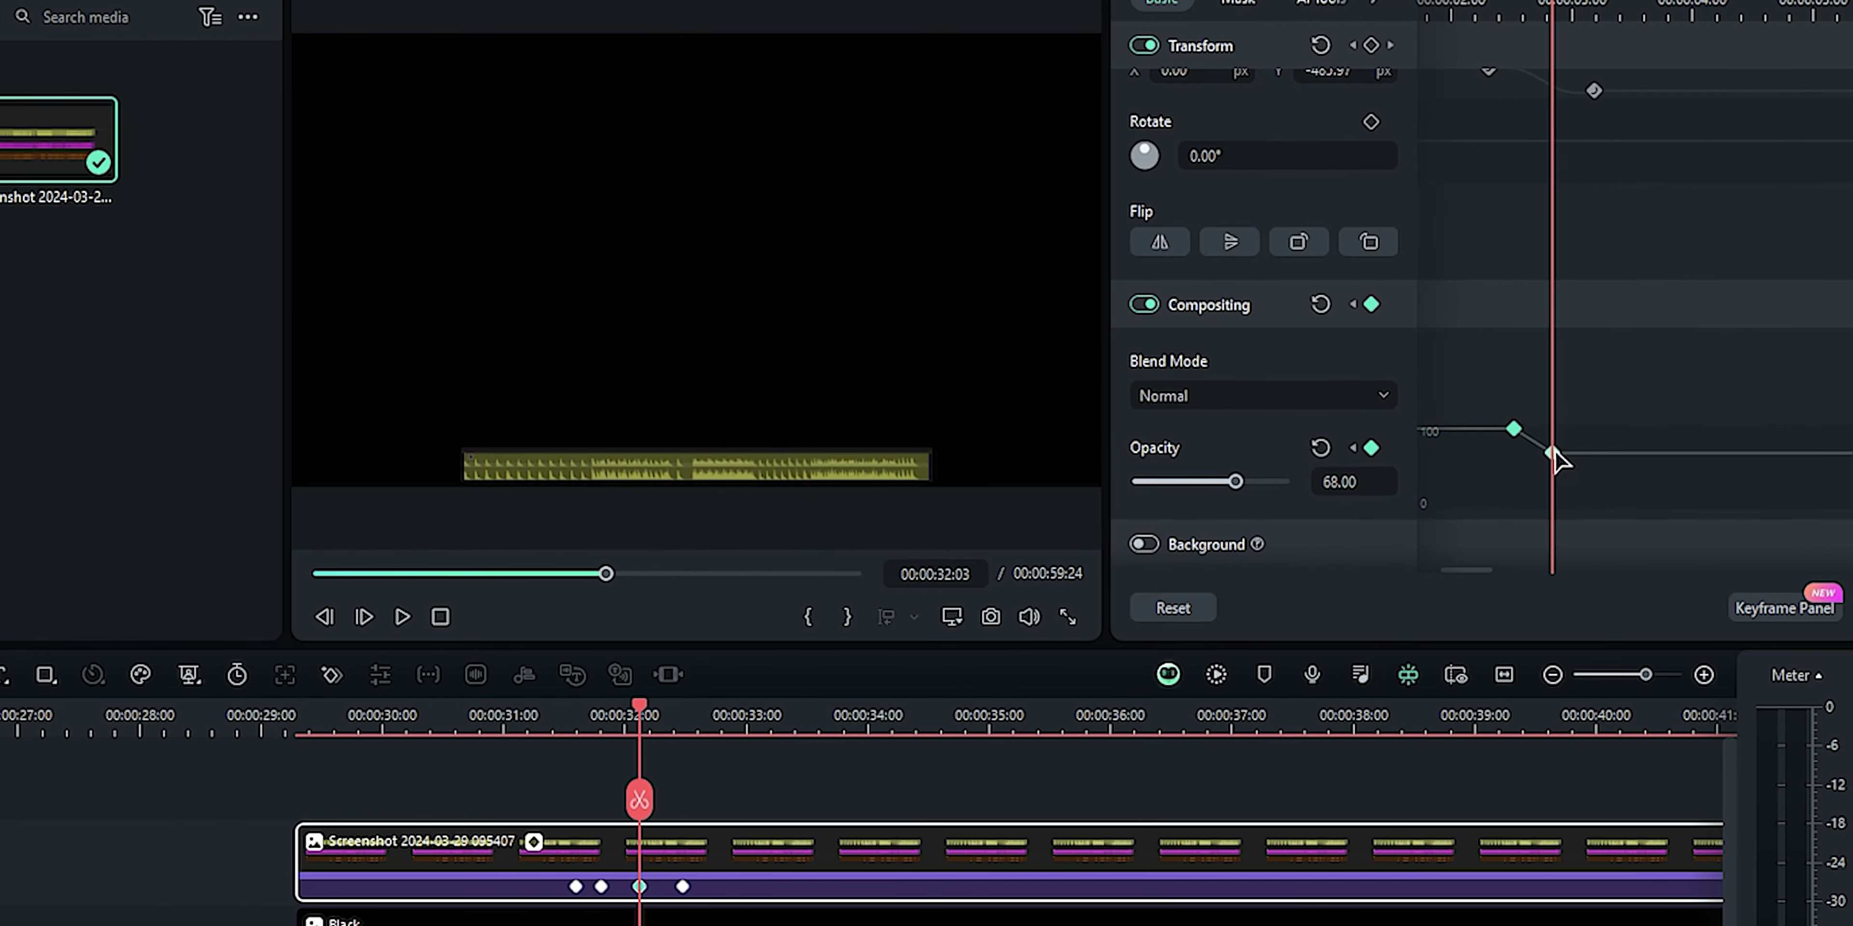
pyautogui.rightClick(1554, 447)
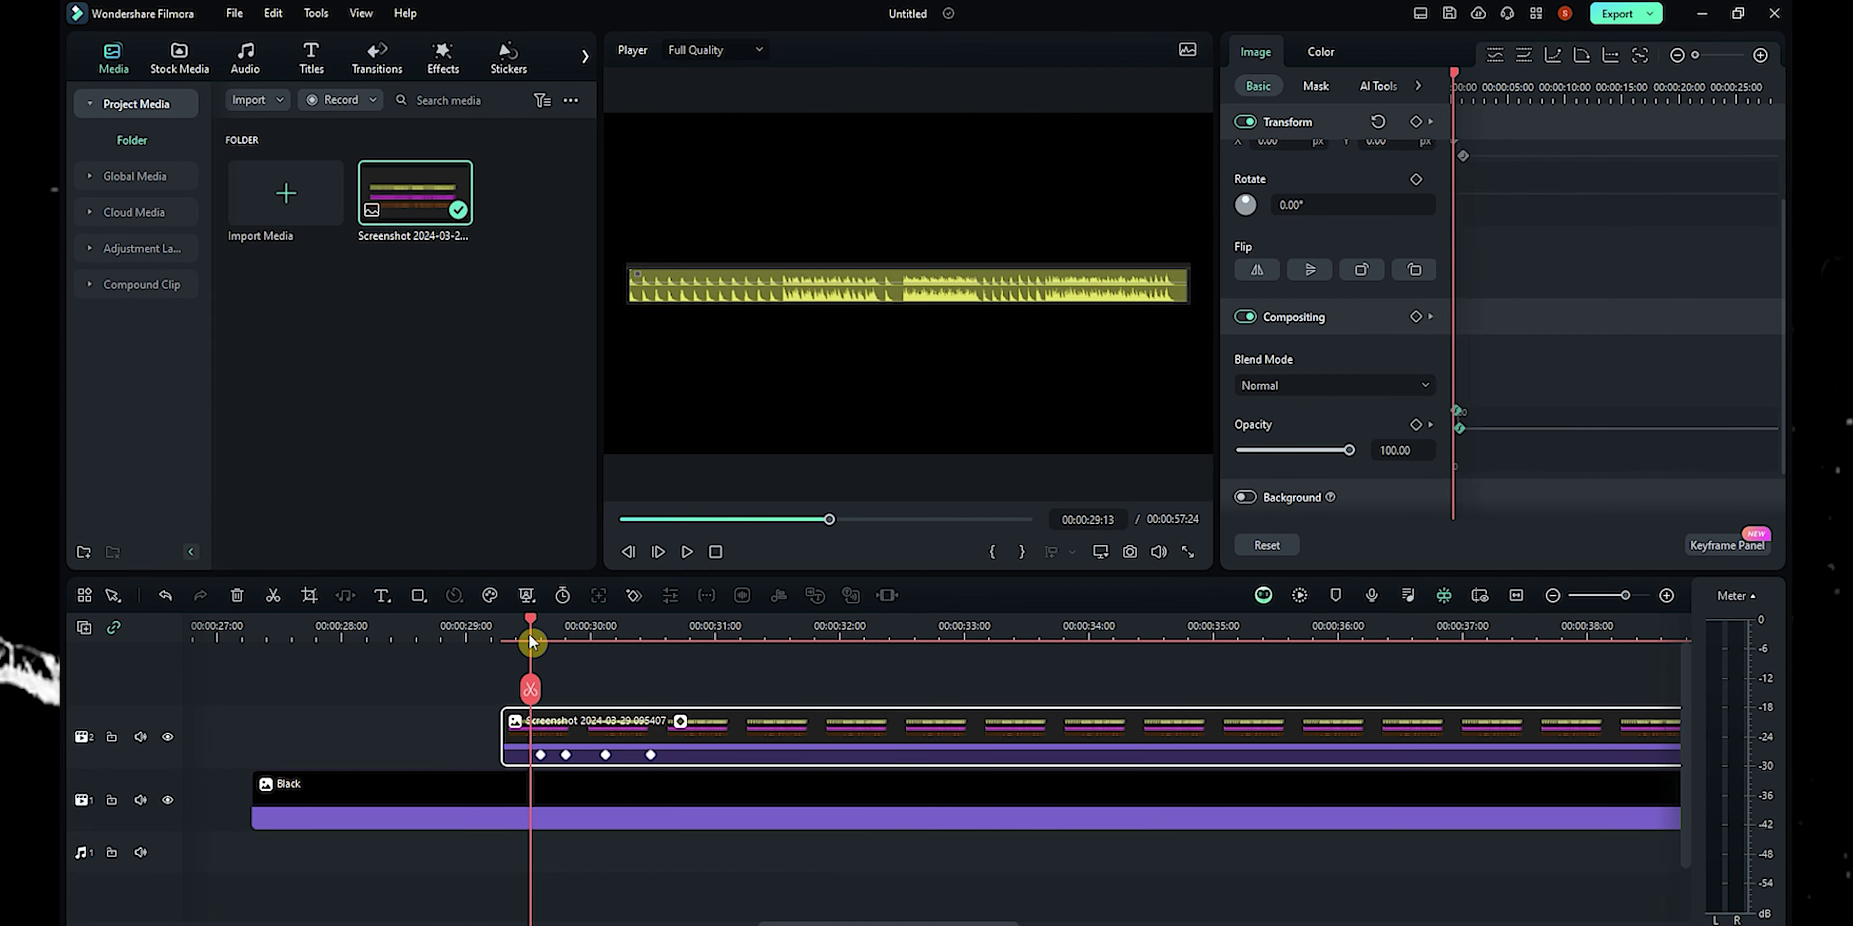
# Step: Add the Warp Zoom 6 transition to the start of the screenshot clip and preview it
pyautogui.click(480, 72)
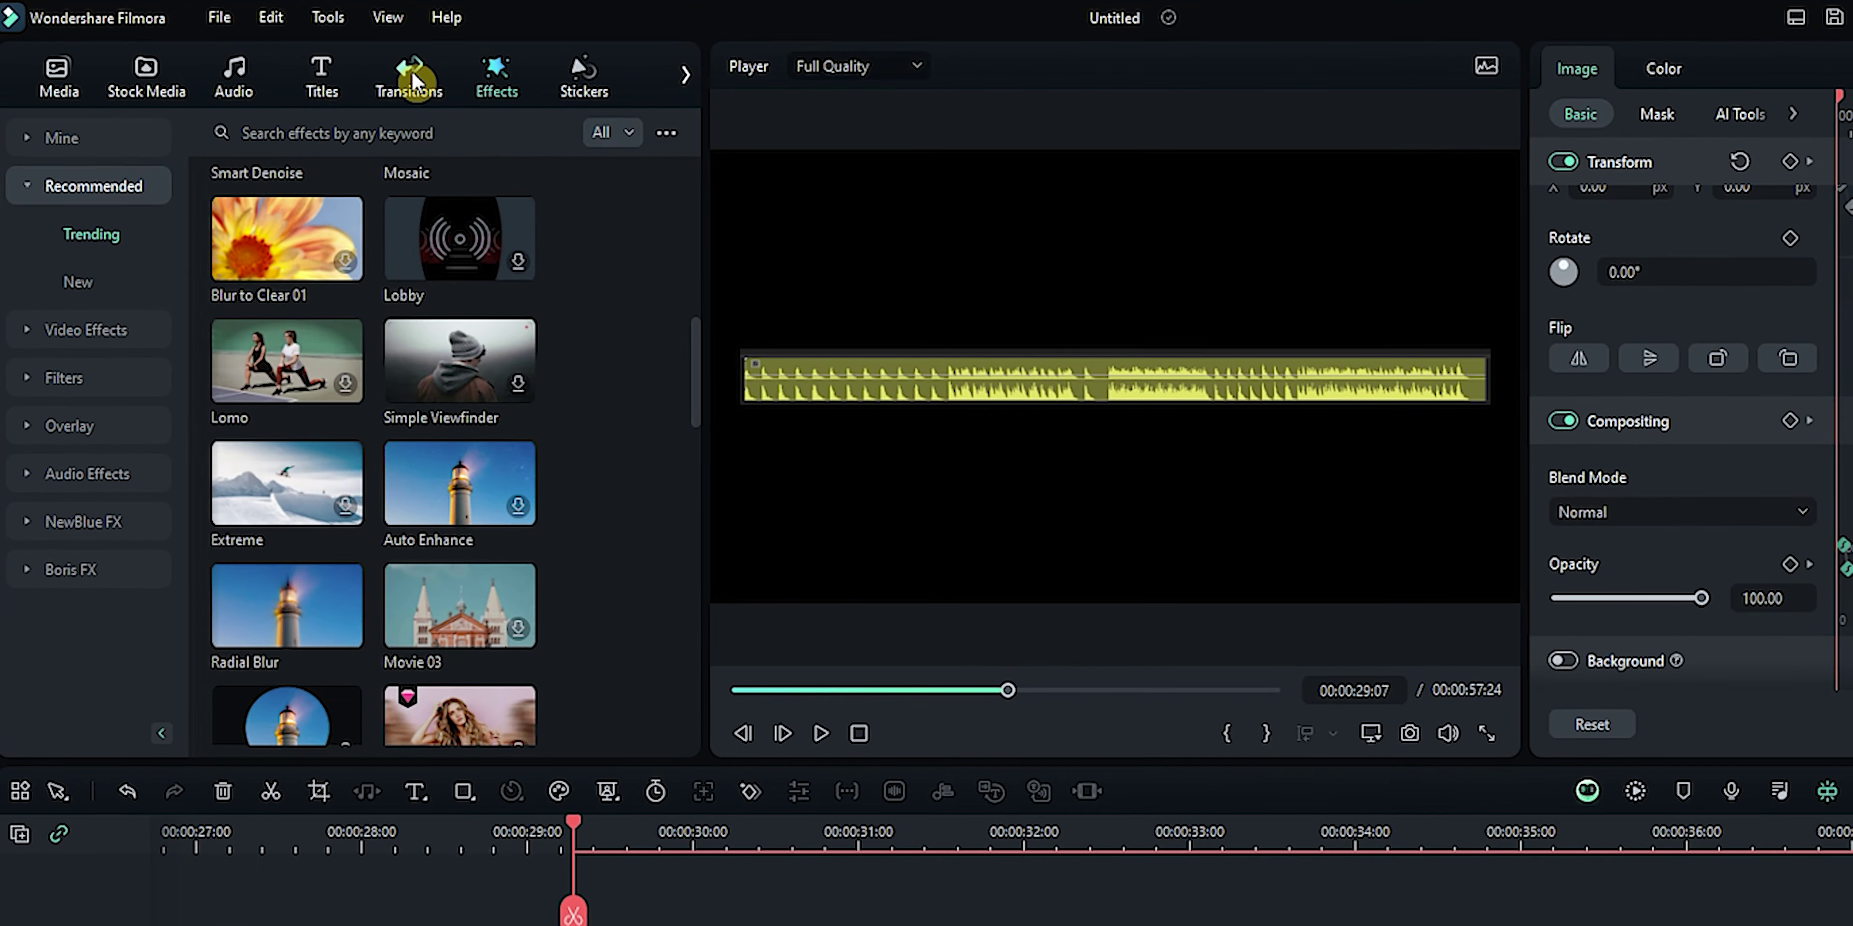
pyautogui.click(399, 72)
pyautogui.scroll(-3, 287, 561)
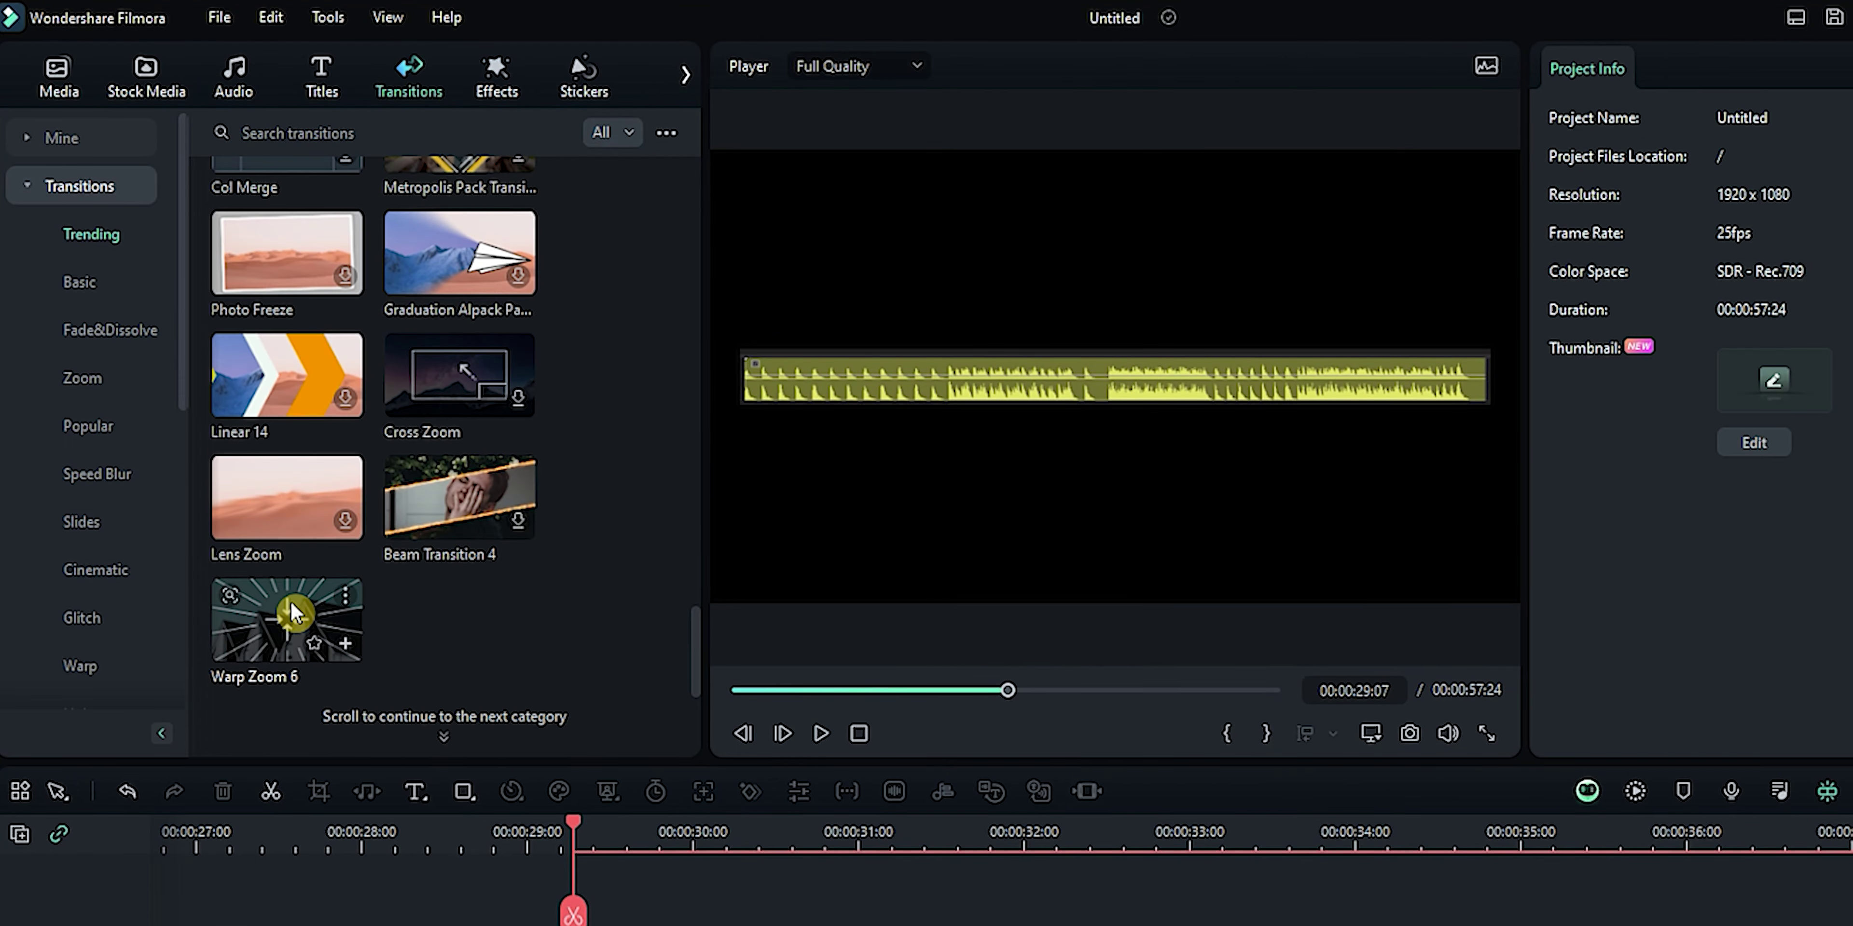
pyautogui.moveTo(287, 572); pyautogui.dragTo(579, 925)
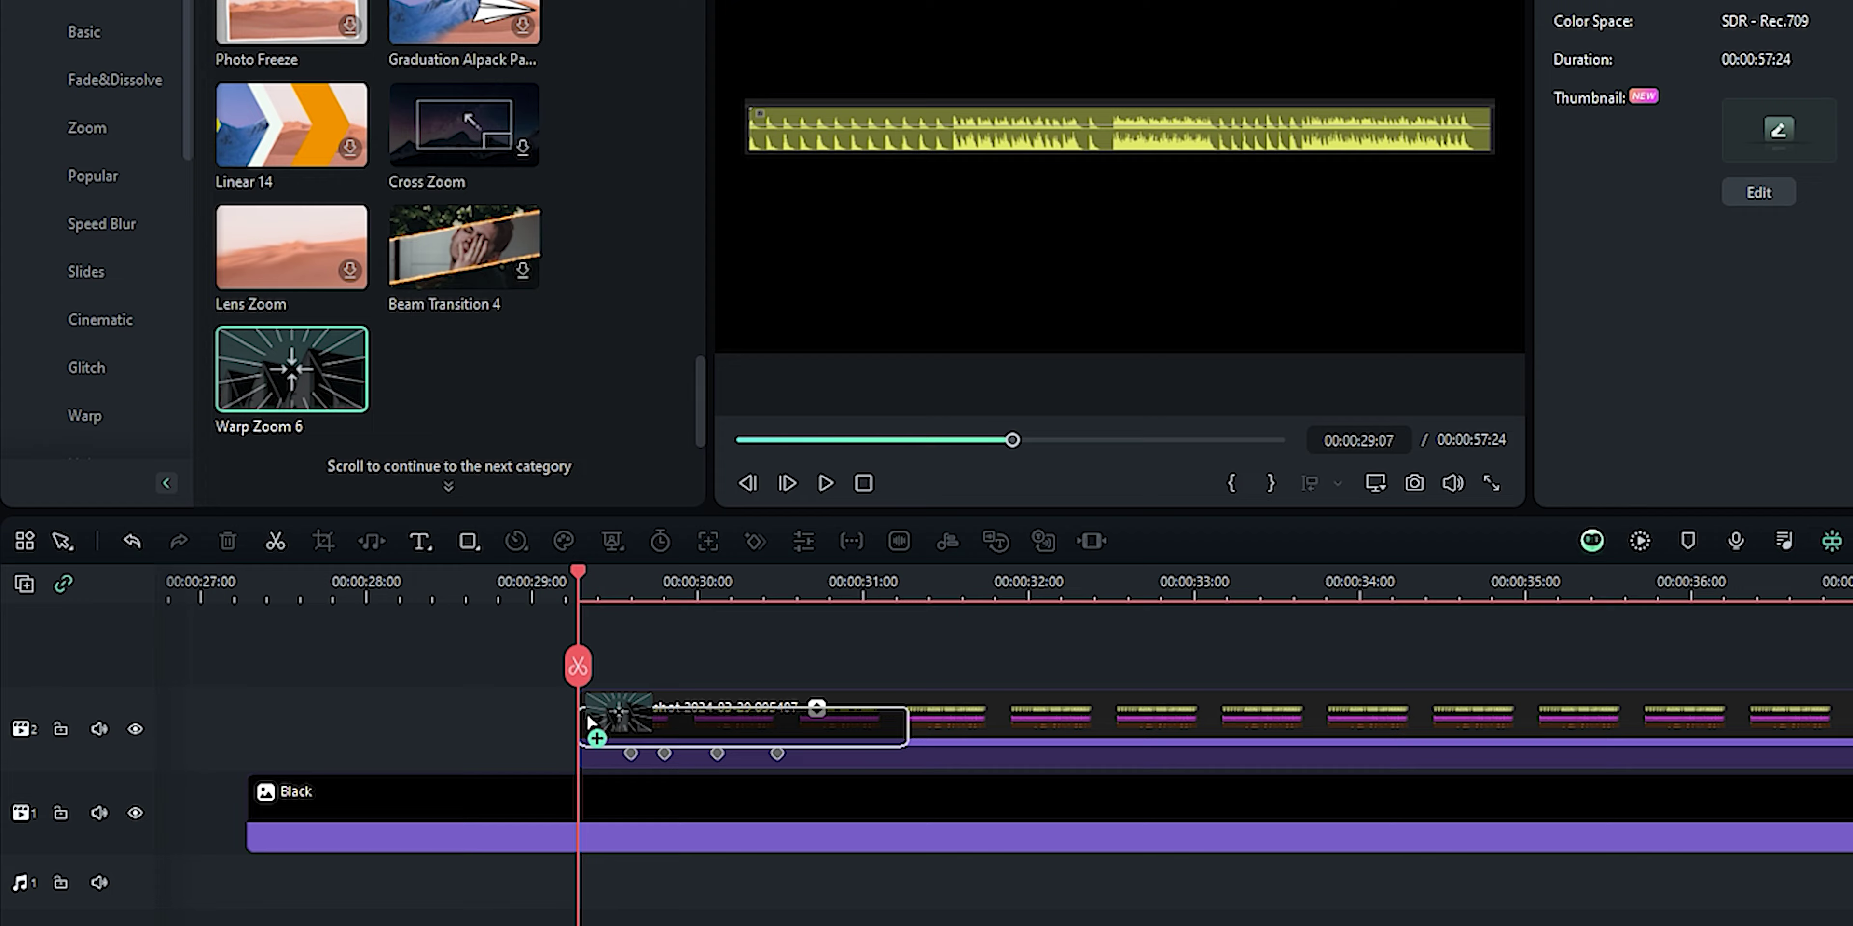
pyautogui.moveTo(589, 722); pyautogui.dragTo(591, 723)
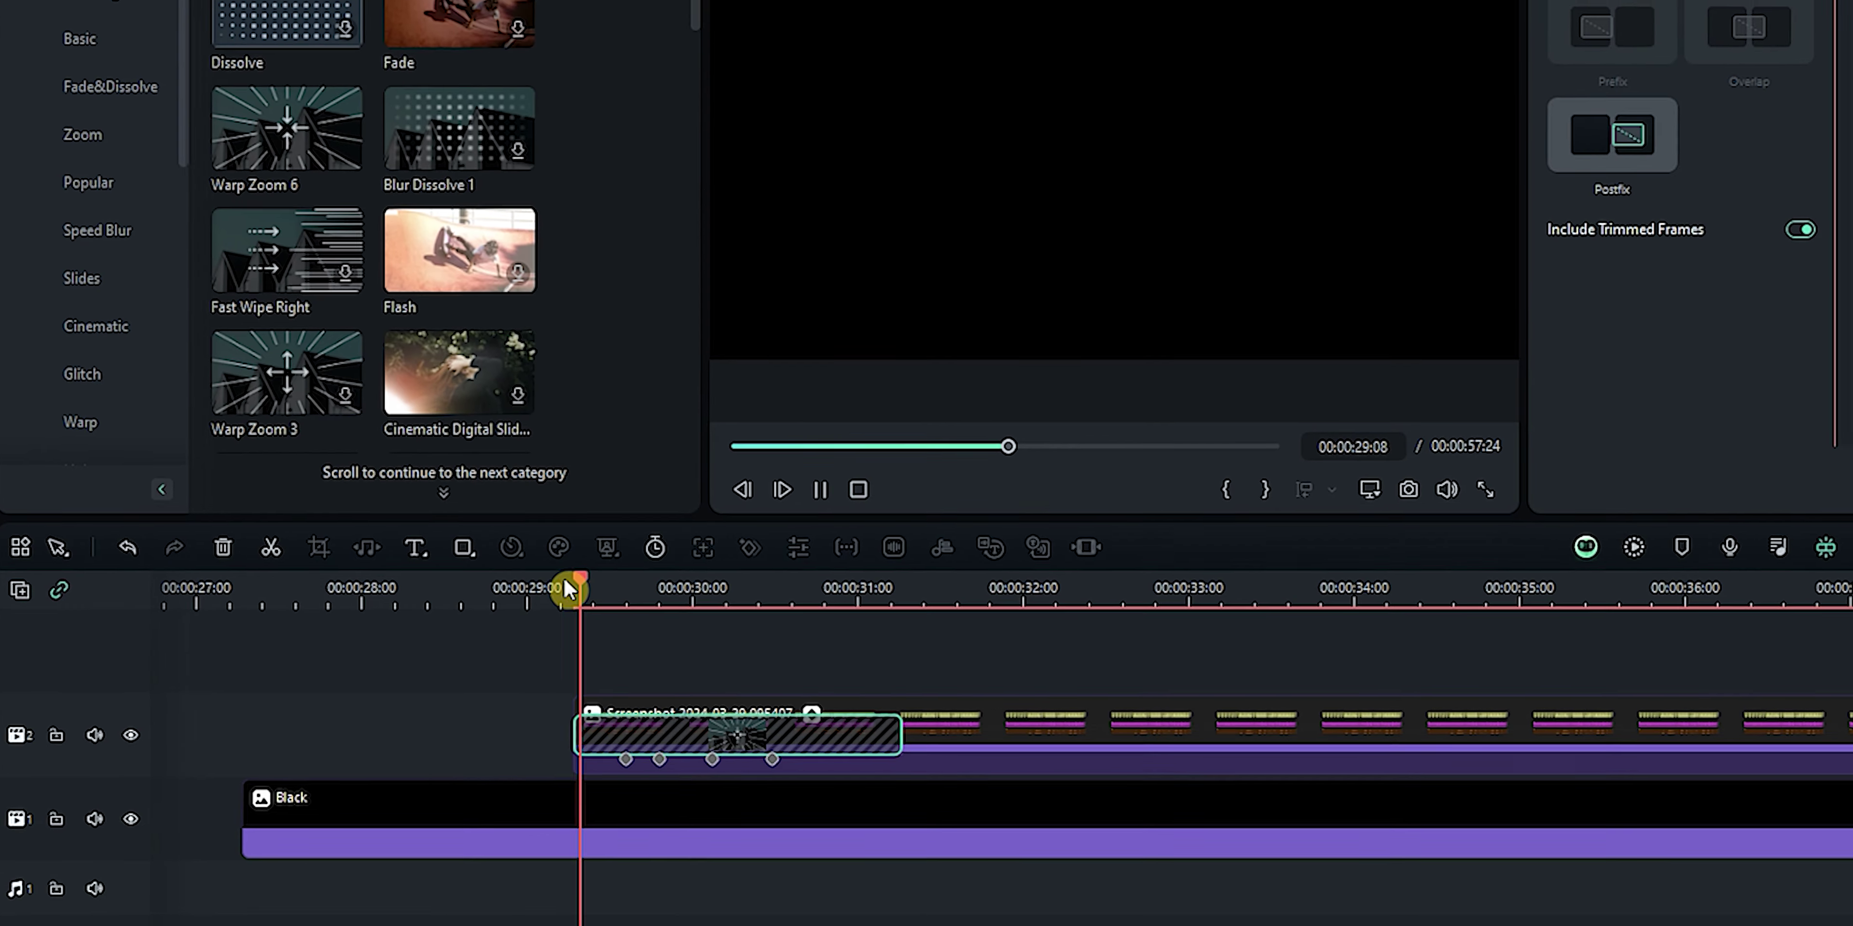
pyautogui.press('space')
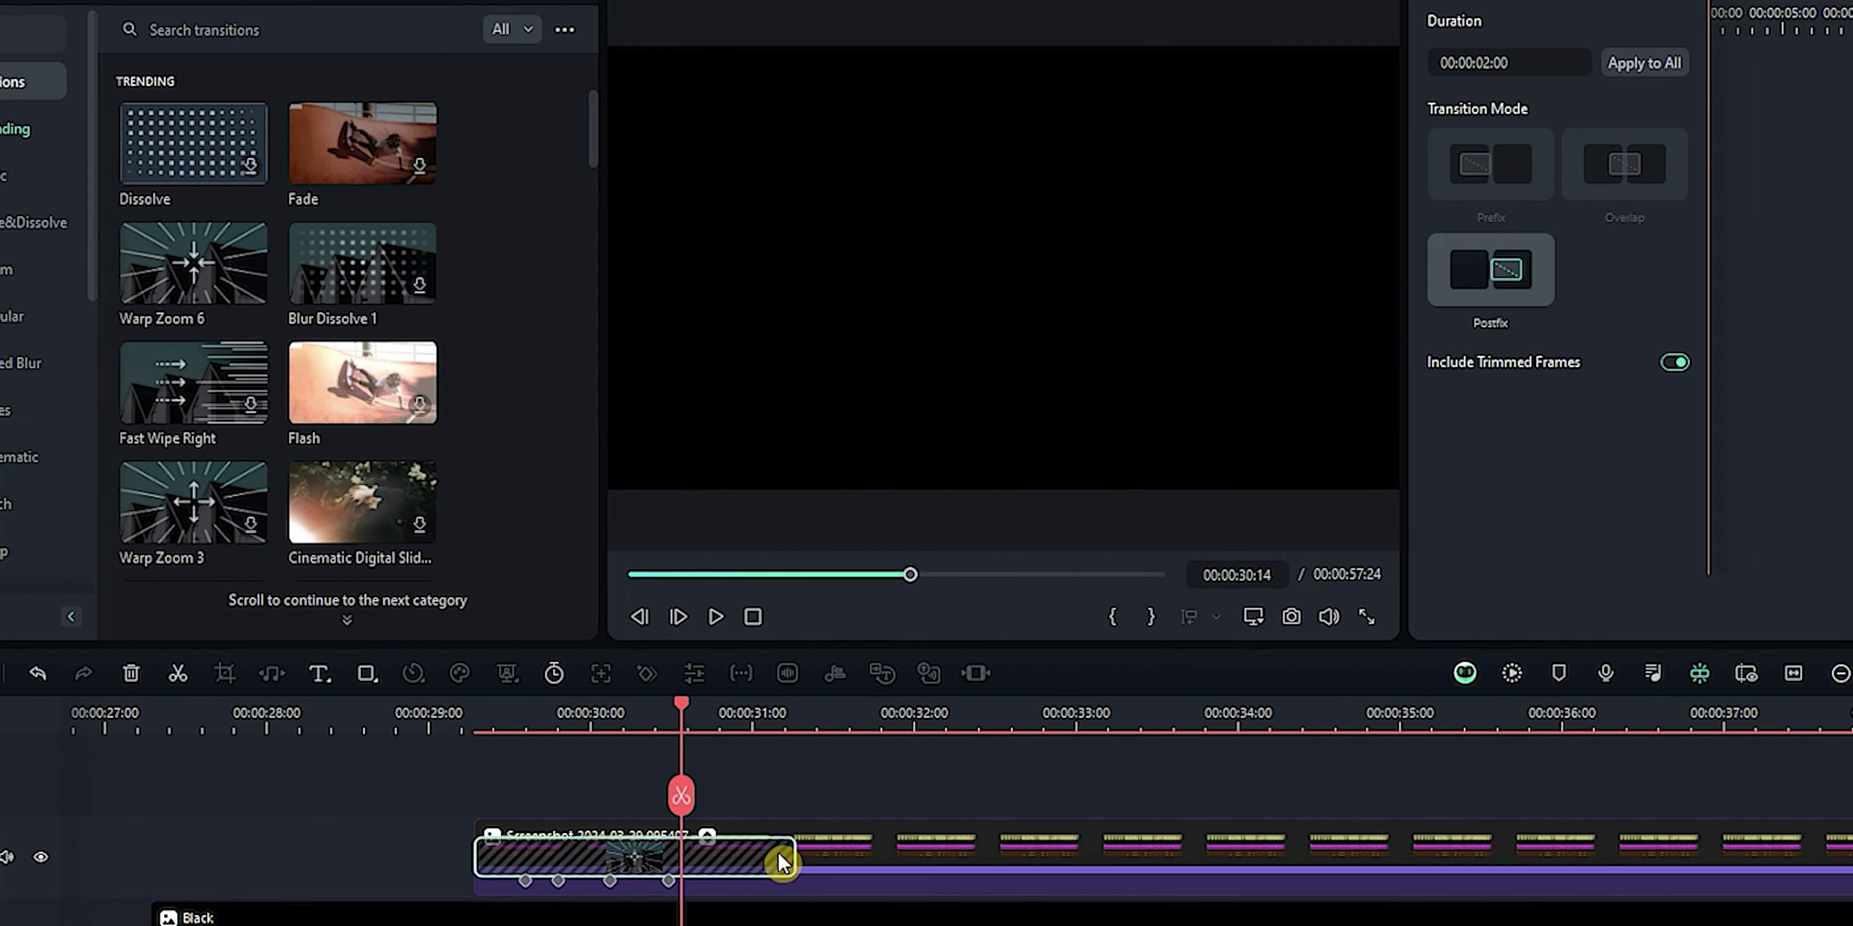
# Step: Extend the screenshot clip's start about one second earlier and shorten its Warp Zoom 6 transition to end near the first keyframe, checking the playback
pyautogui.moveTo(481, 852); pyautogui.dragTo(298, 852)
pyautogui.click(612, 865)
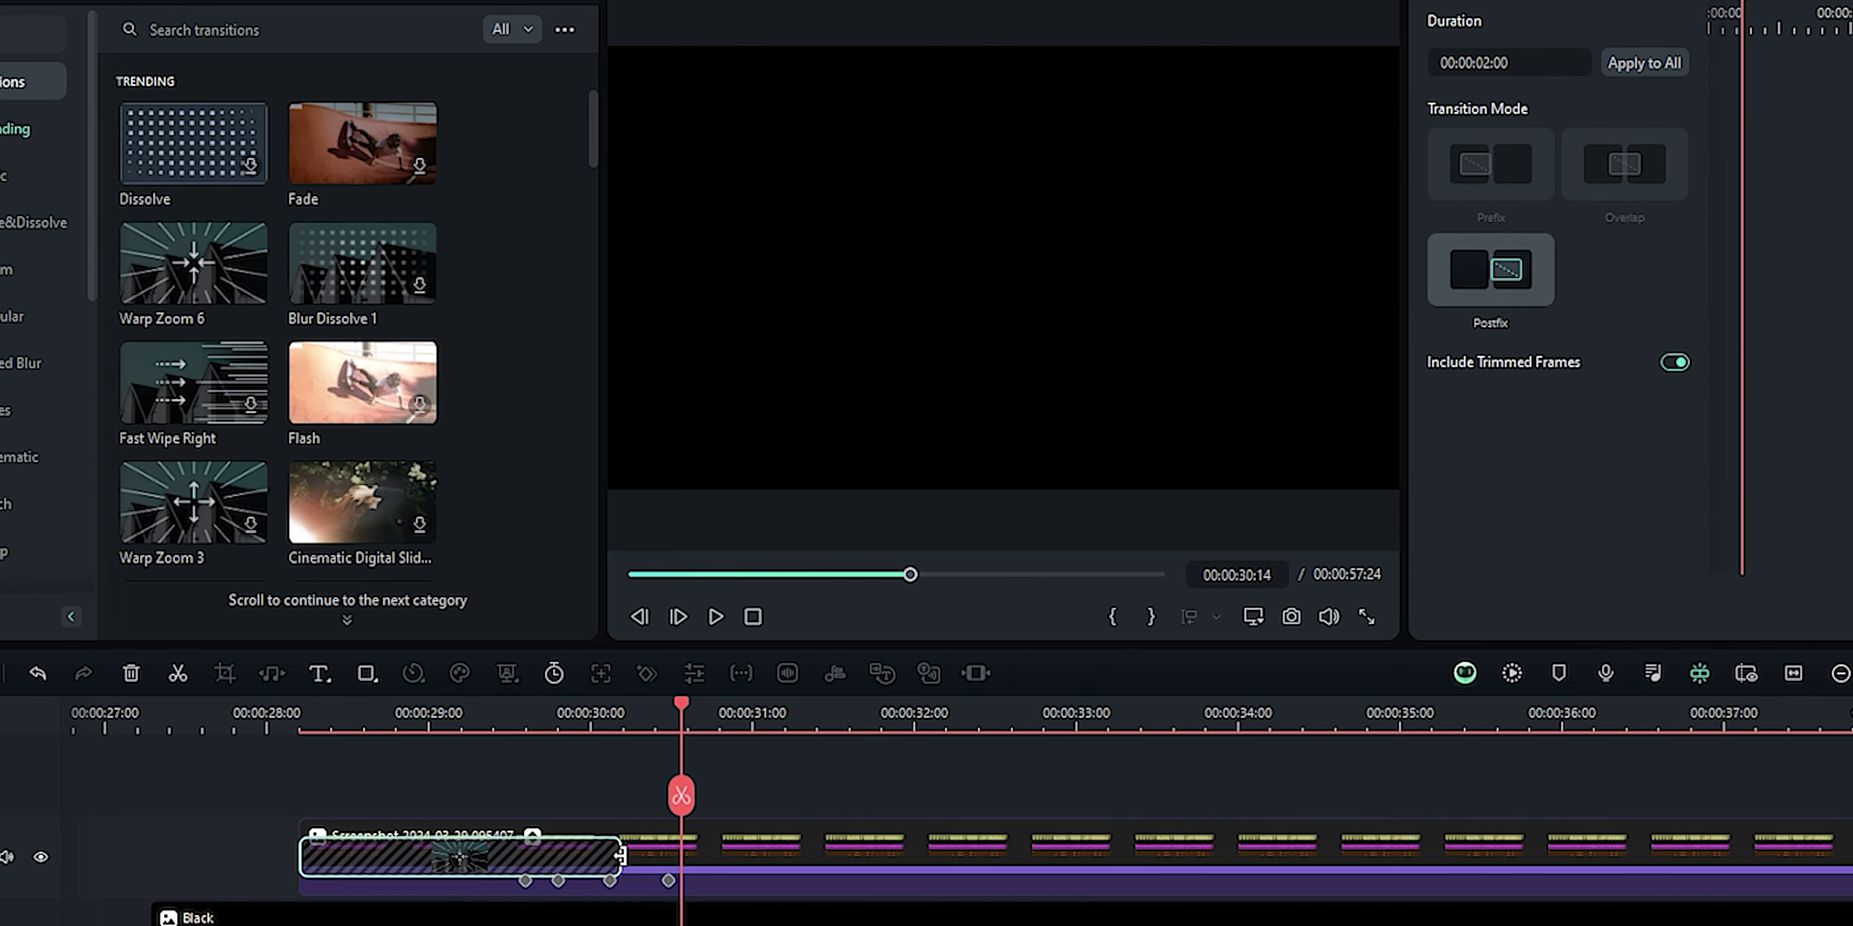
pyautogui.moveTo(620, 854); pyautogui.dragTo(529, 855)
pyautogui.click(309, 723)
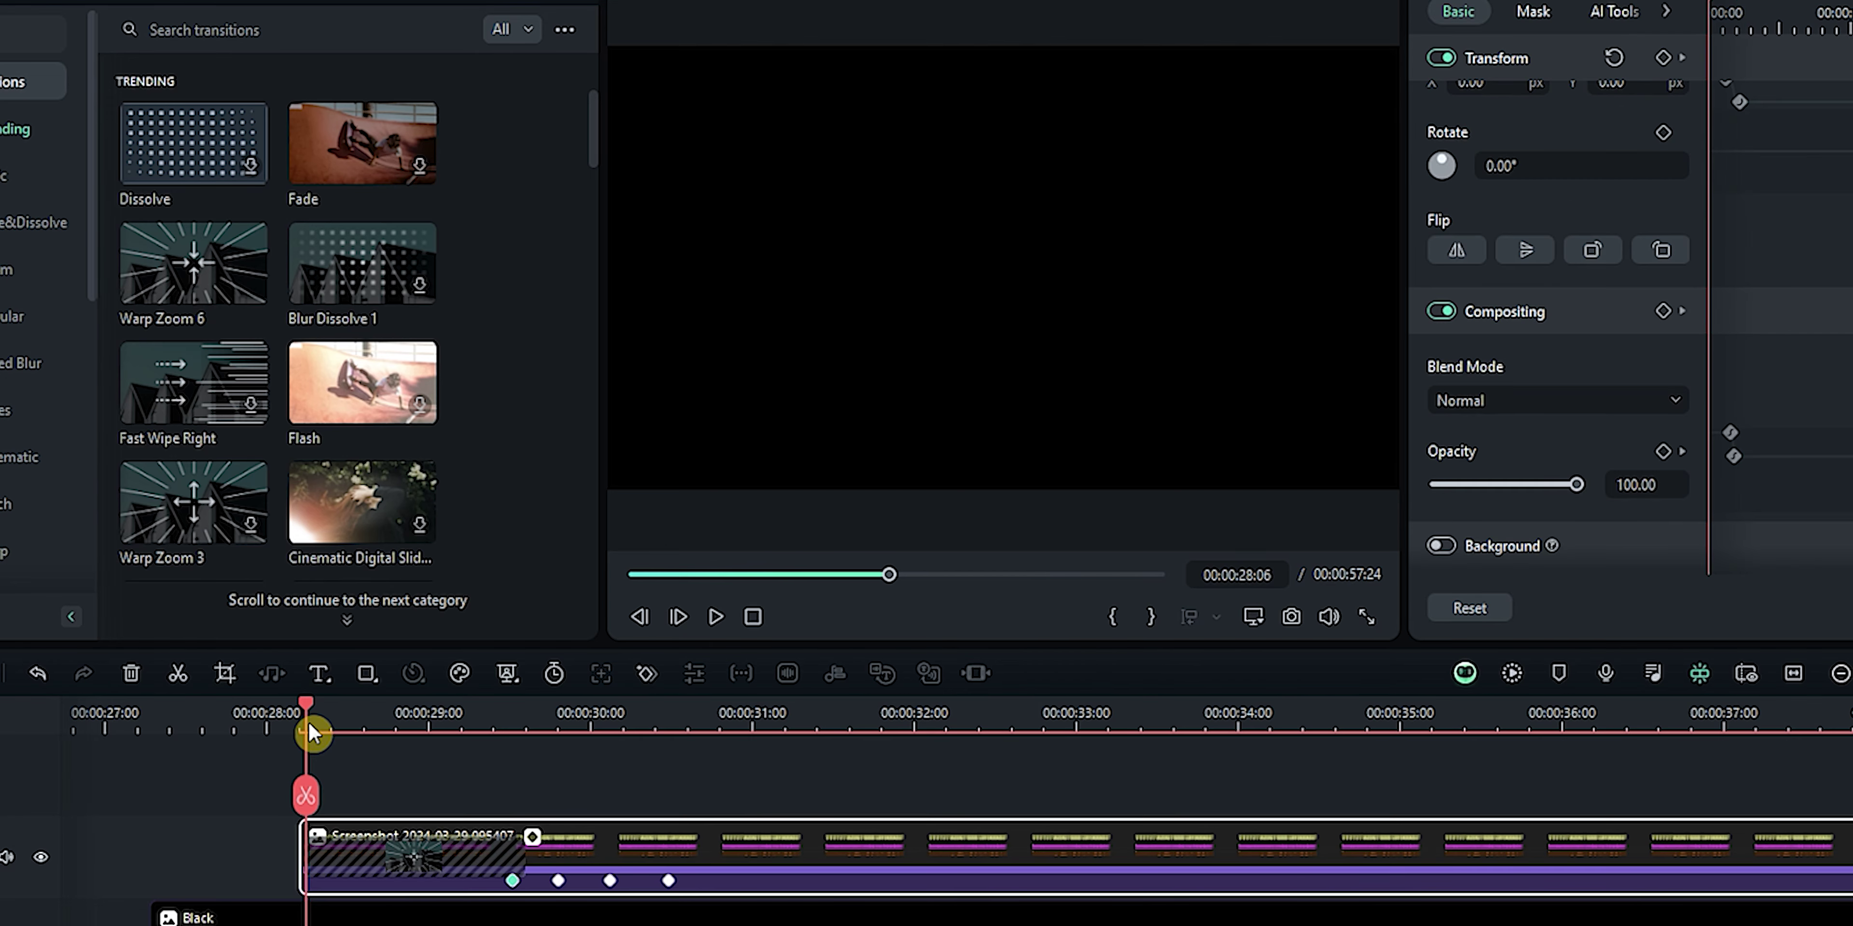
pyautogui.press('space')
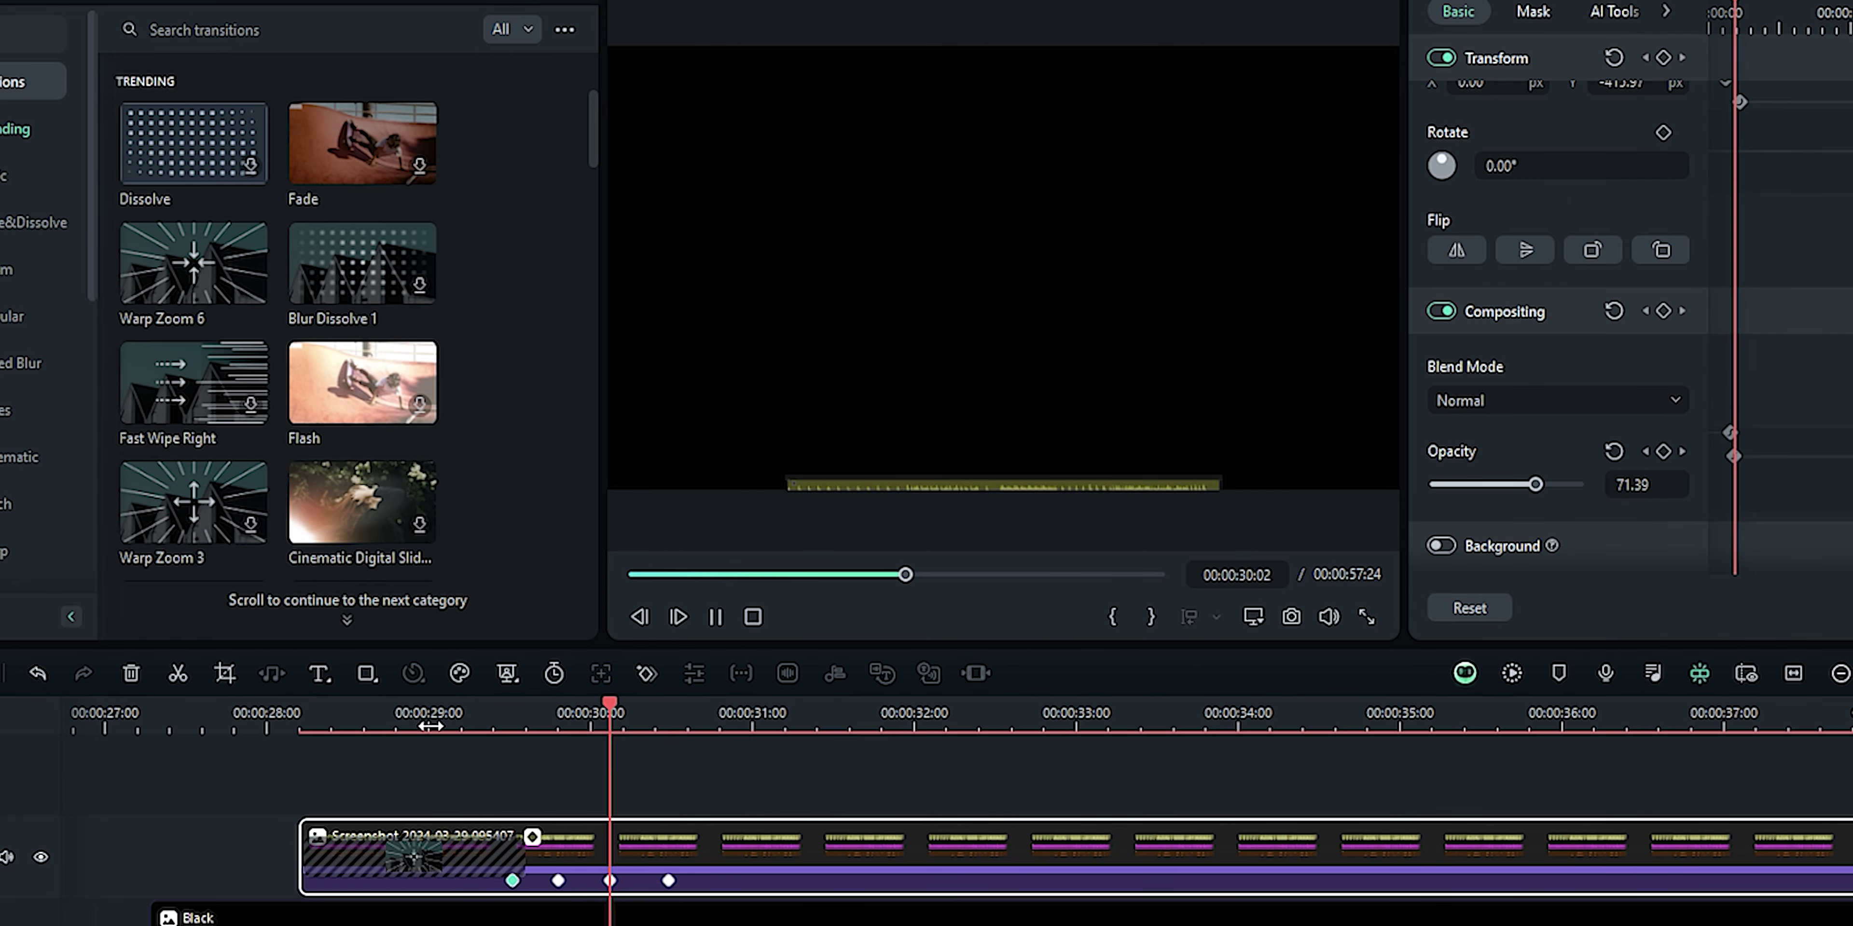
pyautogui.press('space')
# Step: Search the effects for "blur" and place Square Blur on a track above the screenshot clip, aligned with its start
pyautogui.click(407, 4)
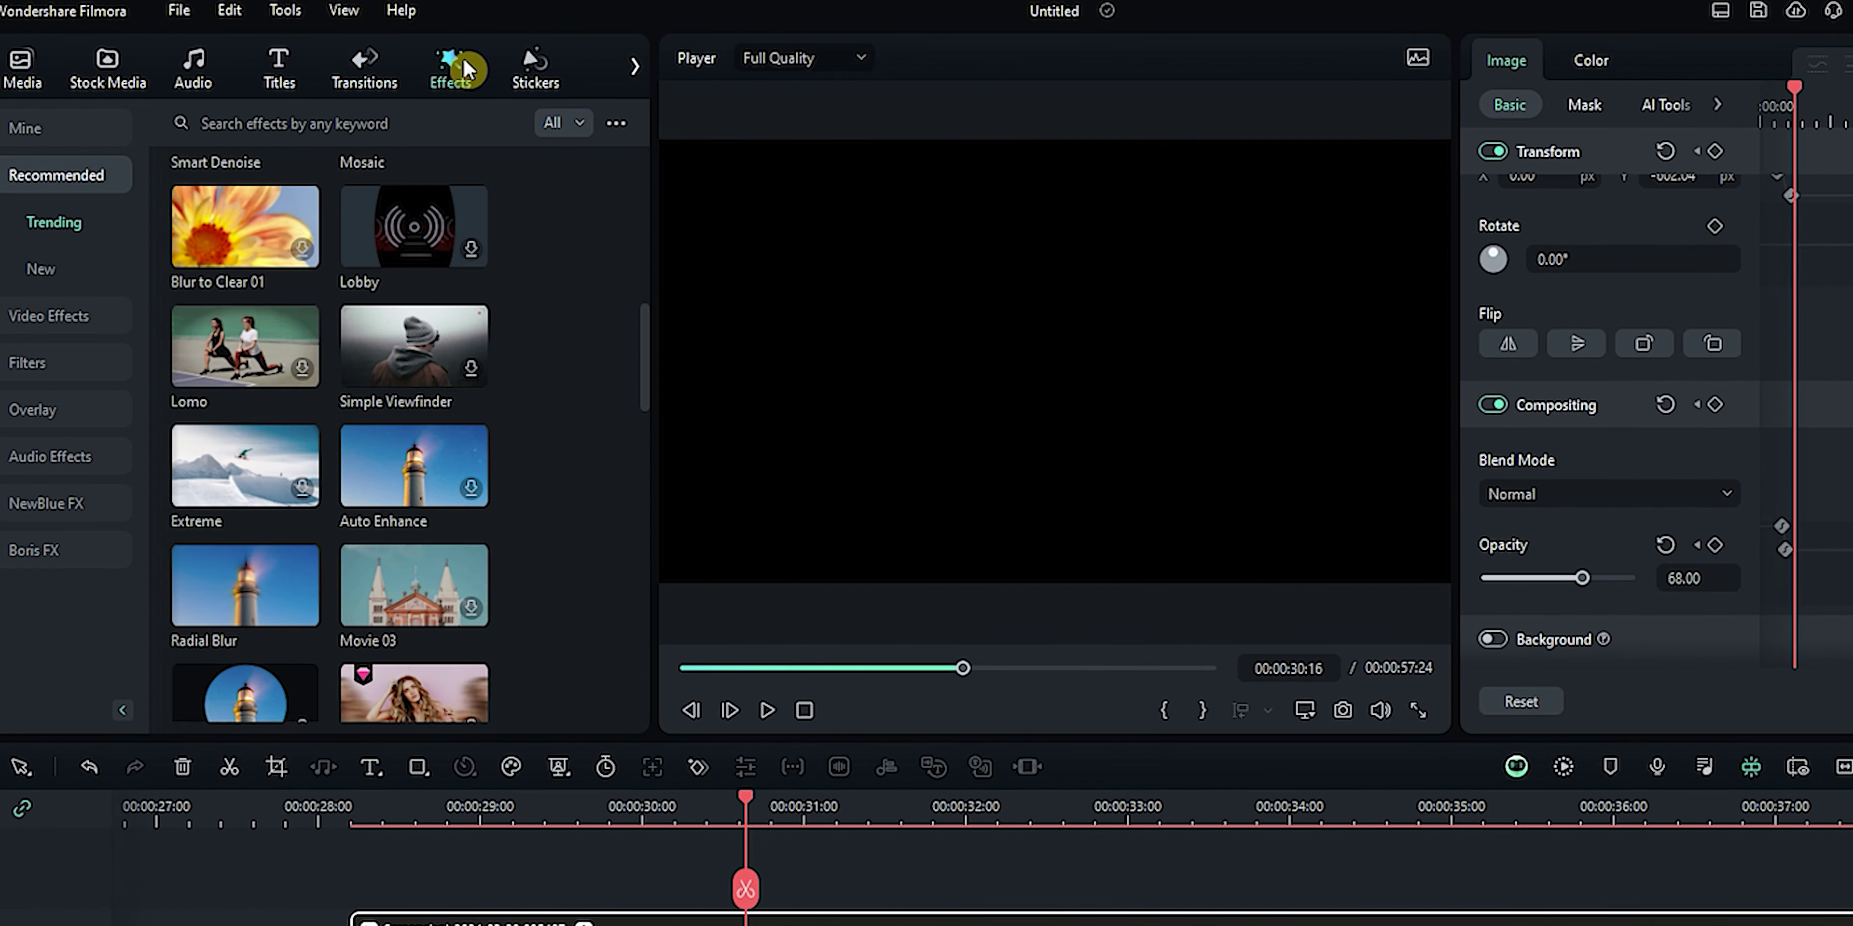
pyautogui.write('blur')
pyautogui.press('Return')
pyautogui.moveTo(245, 235); pyautogui.dragTo(472, 880)
# Step: Keyframe the Square Blur opacity at 0% at 00:00:29:23 and 76% at 00:00:30:02, and preview the blur
pyautogui.click(565, 607)
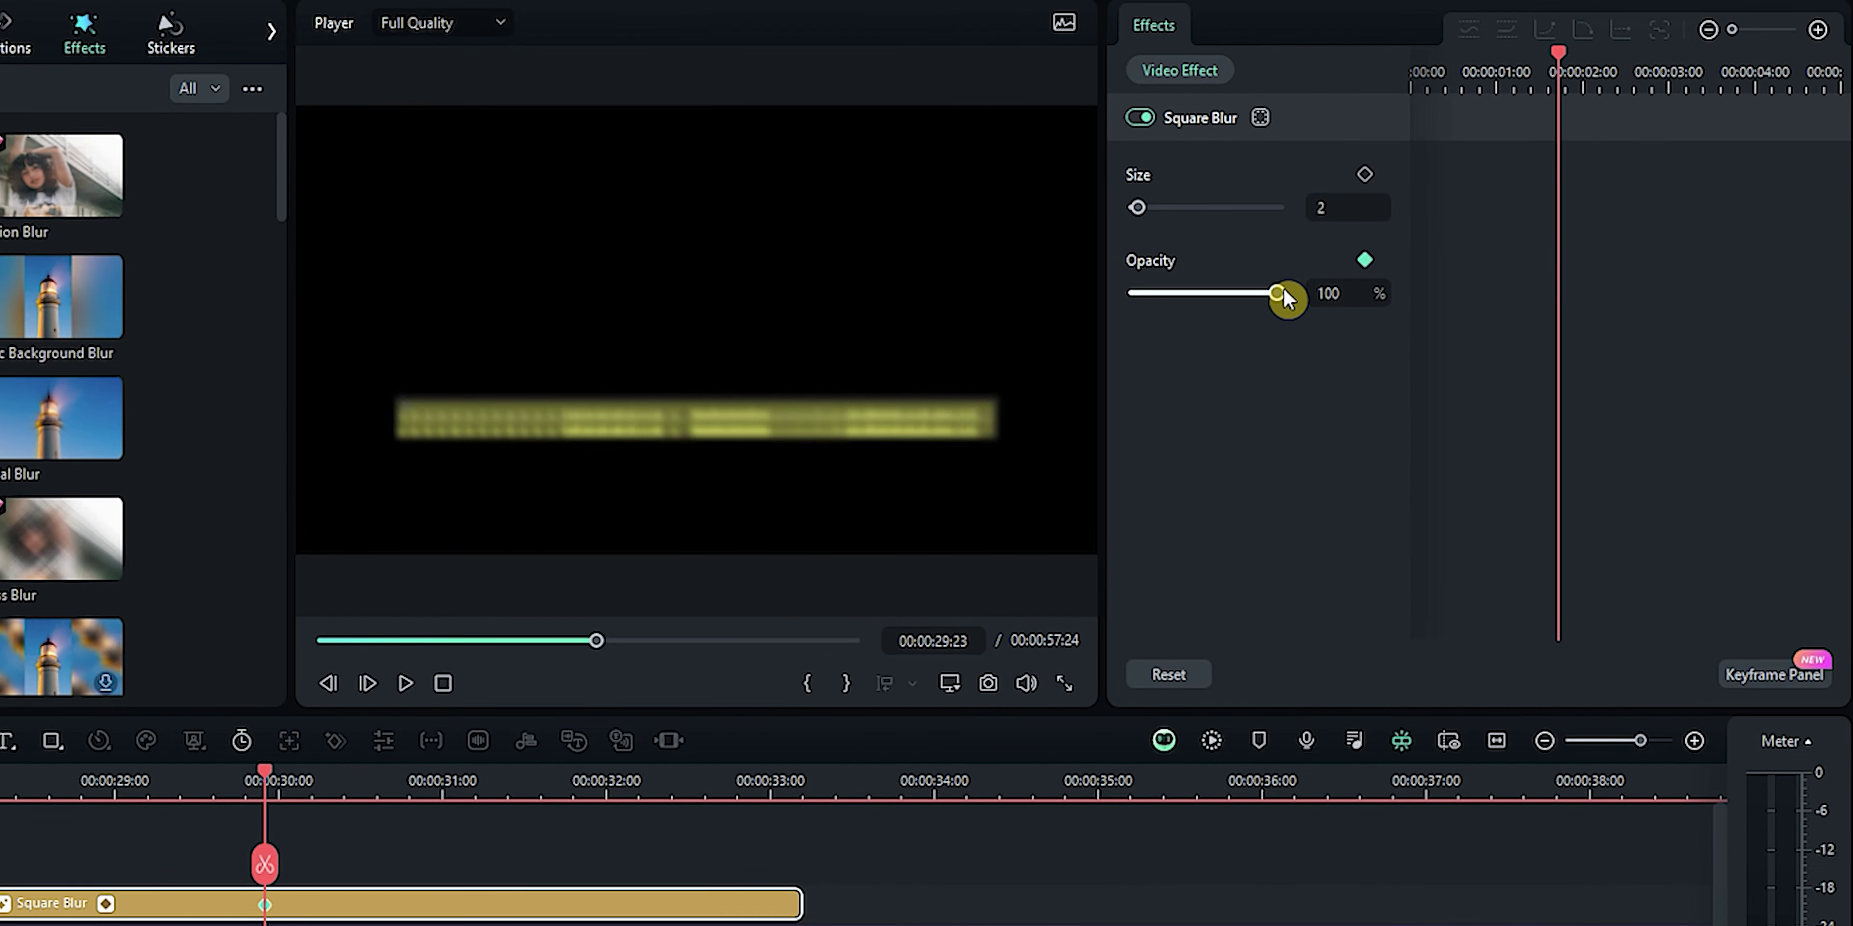
pyautogui.moveTo(1284, 287); pyautogui.dragTo(1097, 319)
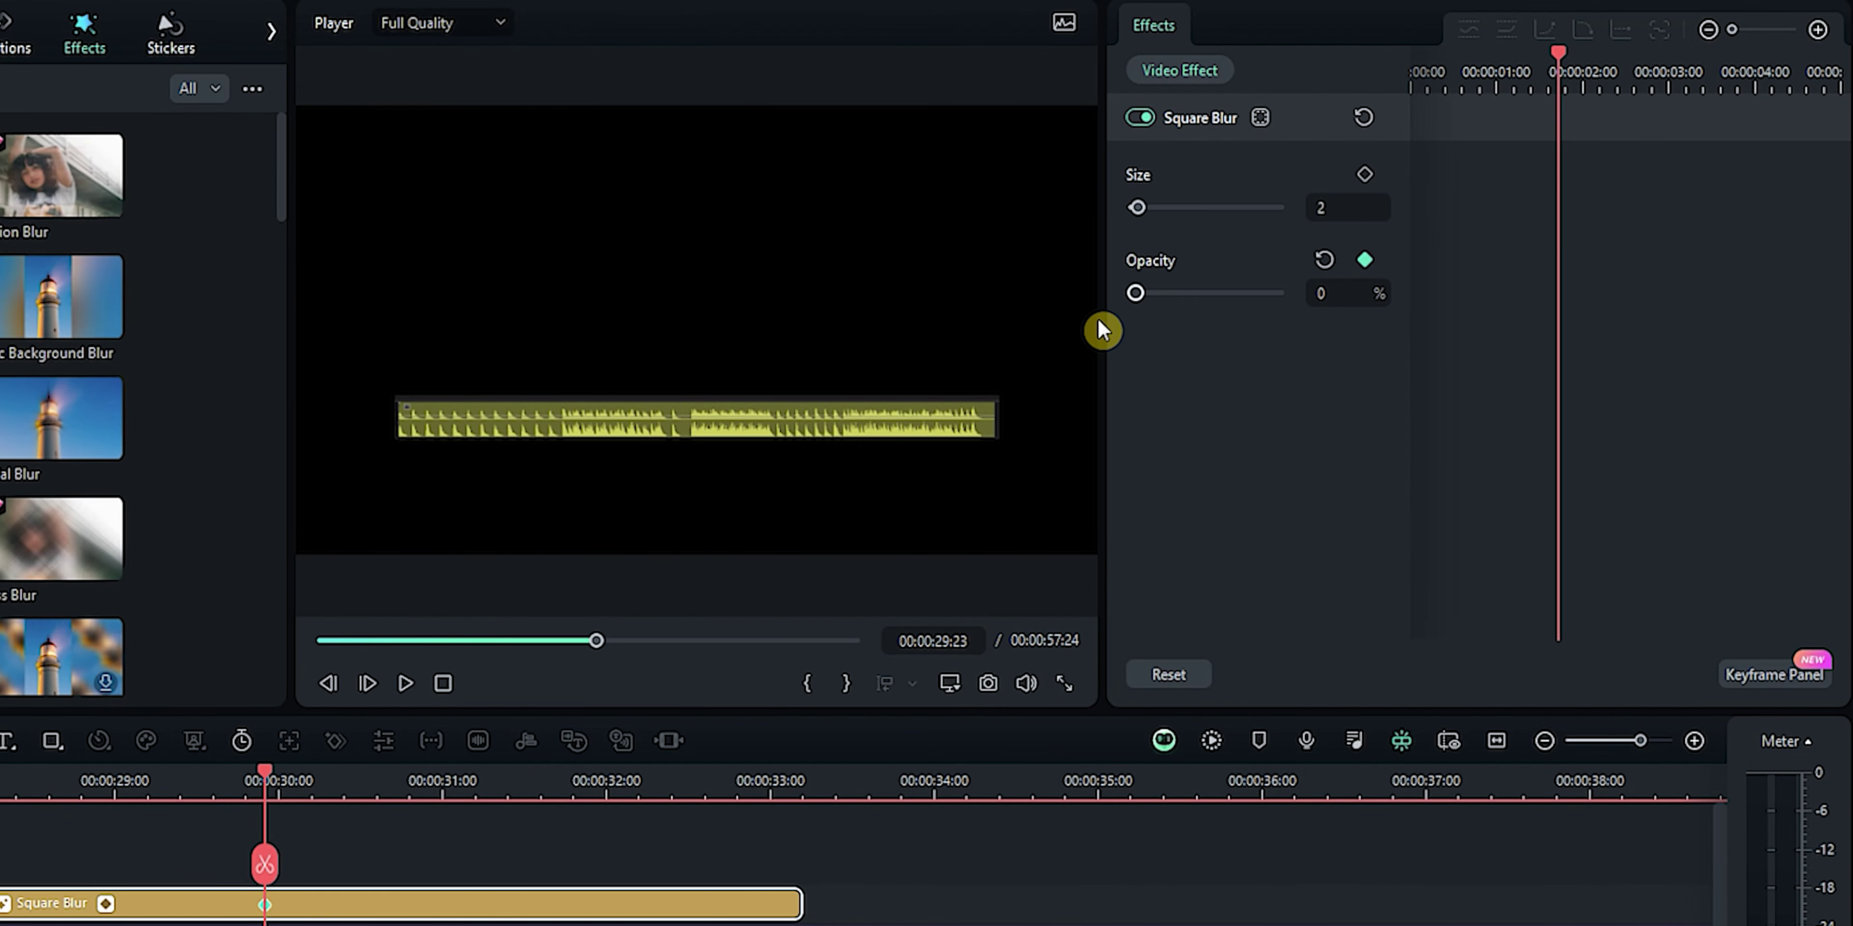
pyautogui.moveTo(274, 782); pyautogui.dragTo(295, 772)
pyautogui.moveTo(1288, 157); pyautogui.dragTo(1395, 161)
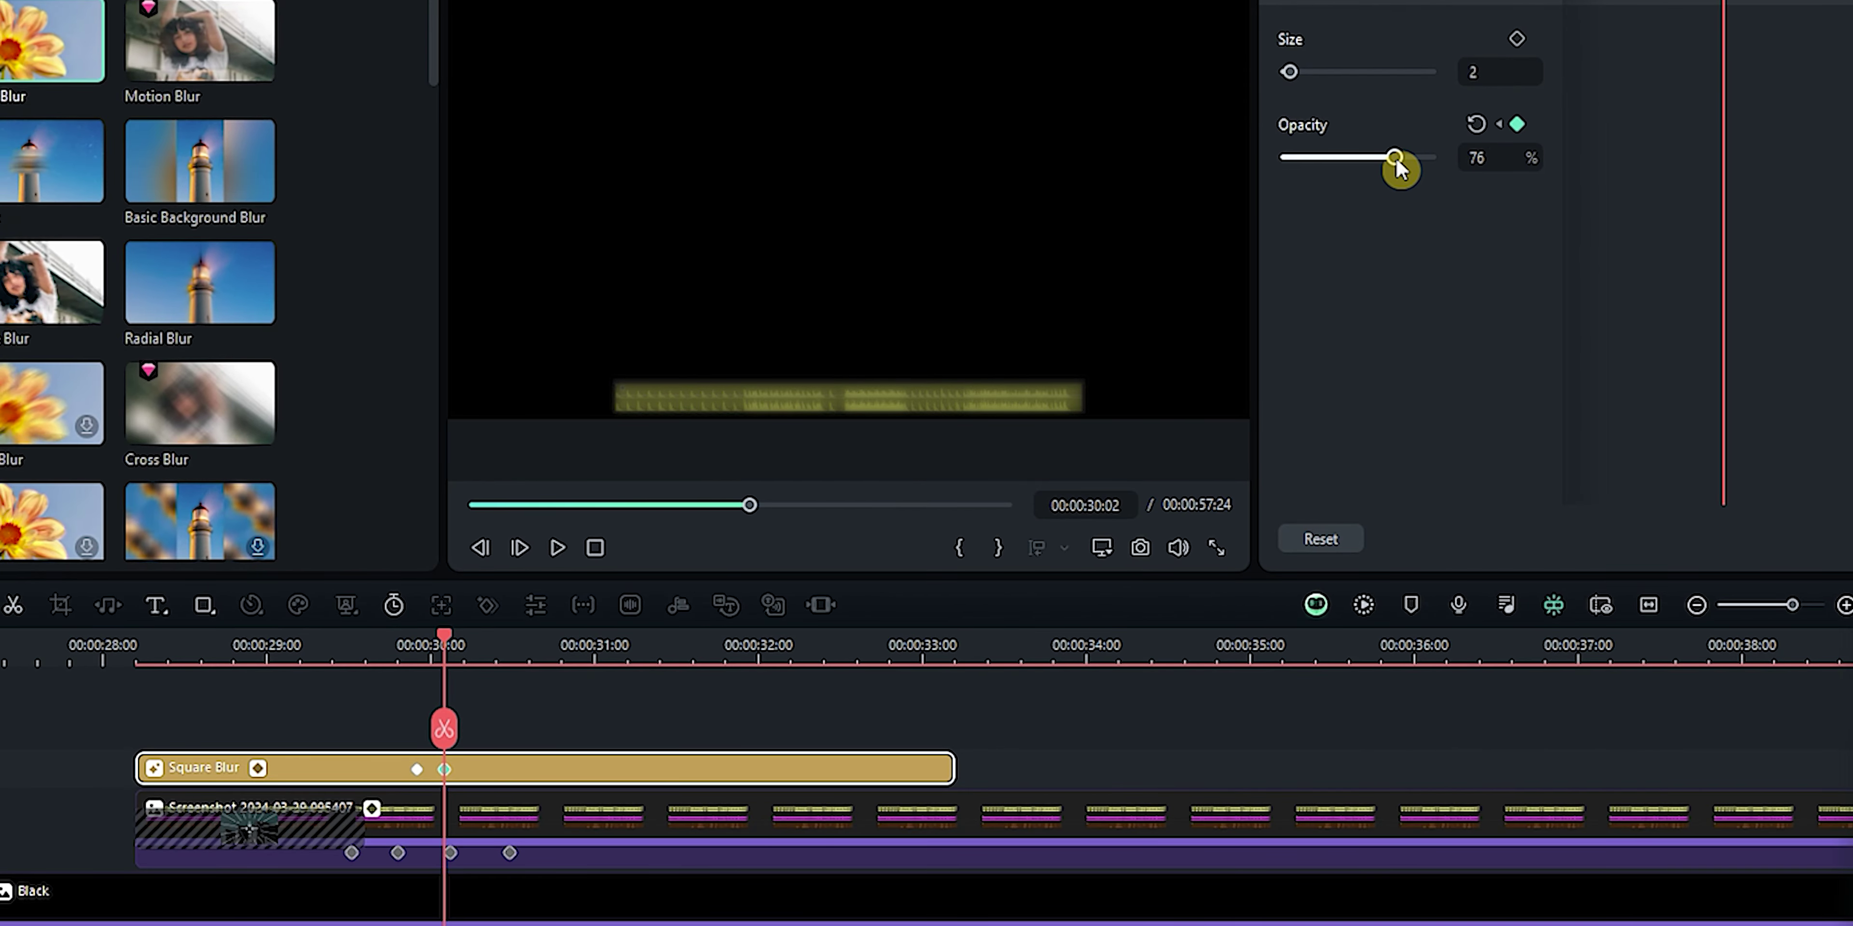
pyautogui.click(180, 676)
pyautogui.press('space')
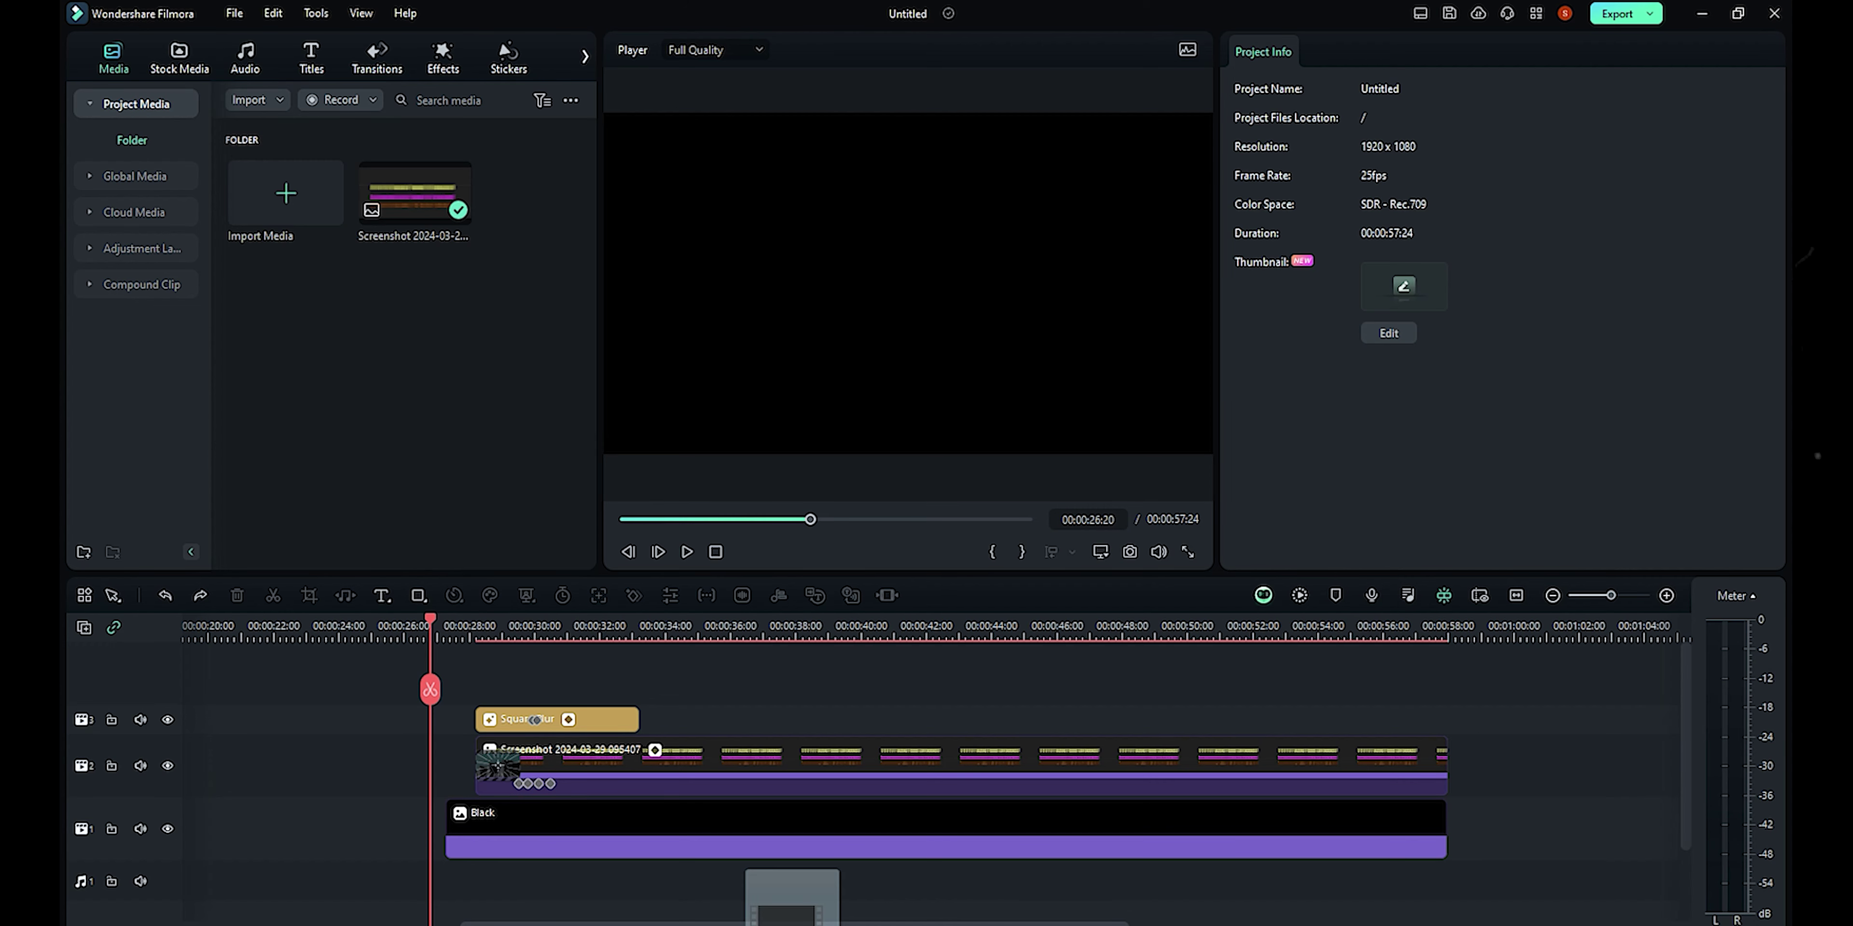
# Step: Place a section of the overlay noise video between the Black and screenshot clips, aligned with the screenshot clip's start
pyautogui.doubleClick(286, 286)
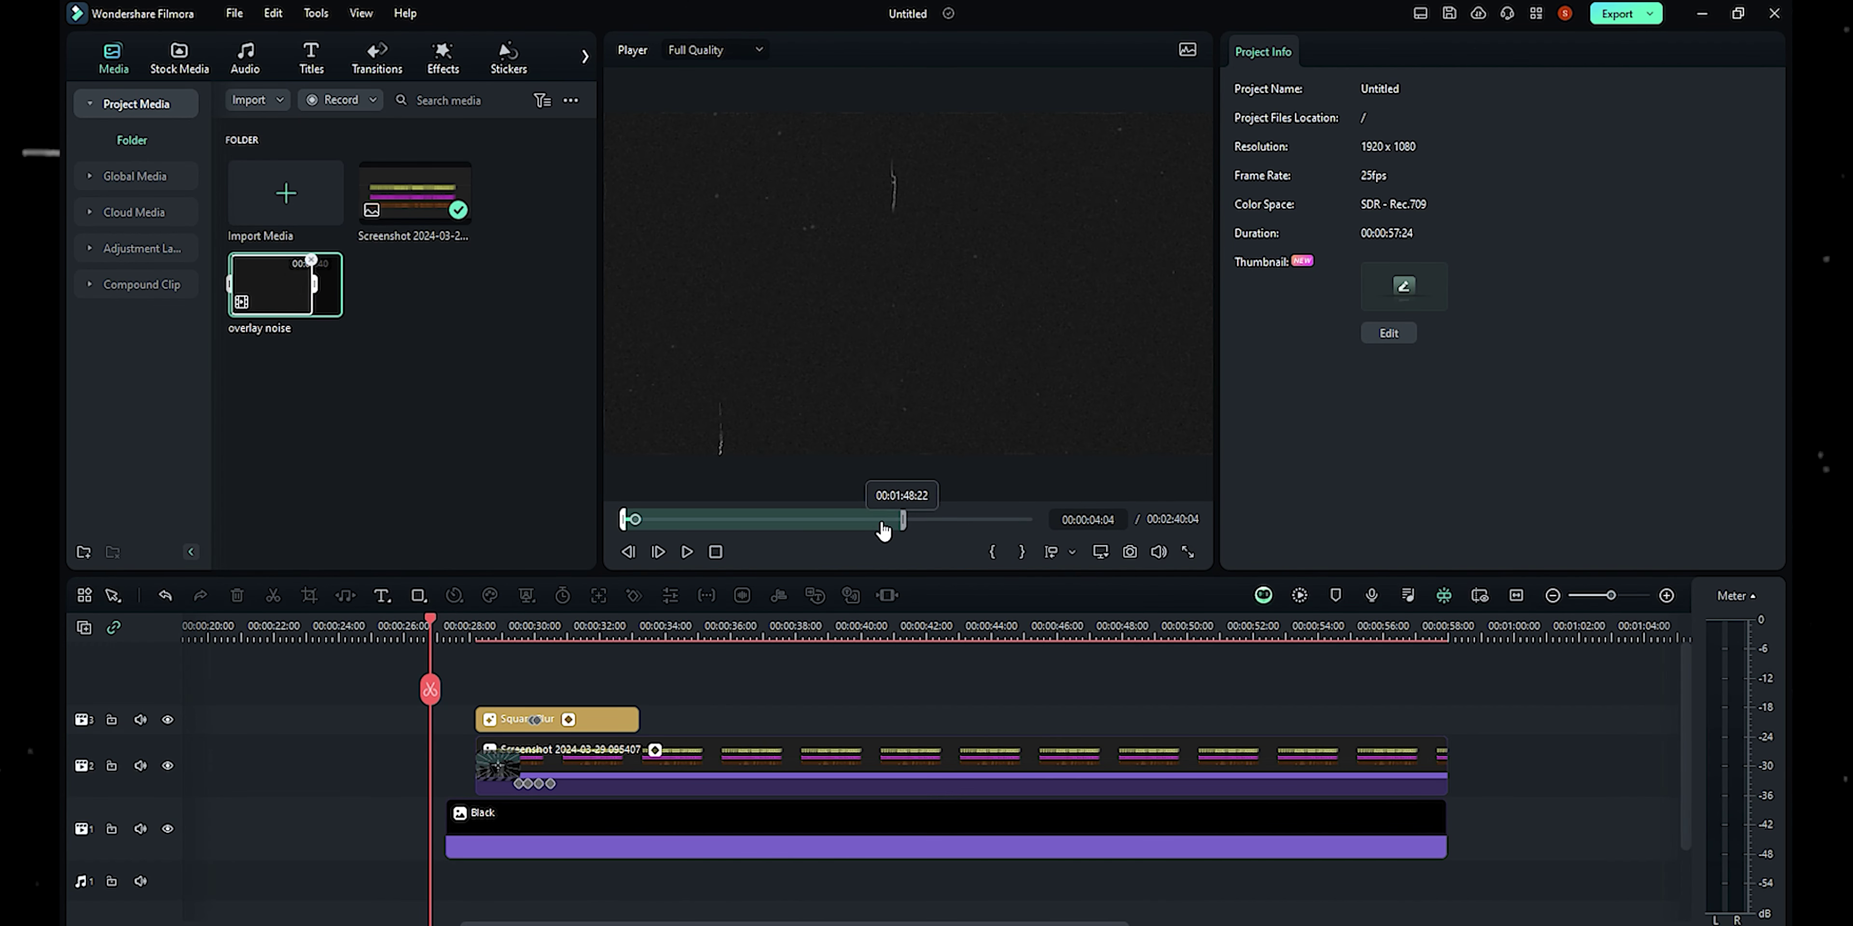
pyautogui.click(1051, 551)
pyautogui.click(757, 506)
pyautogui.moveTo(503, 794); pyautogui.dragTo(870, 794)
pyautogui.click(724, 636)
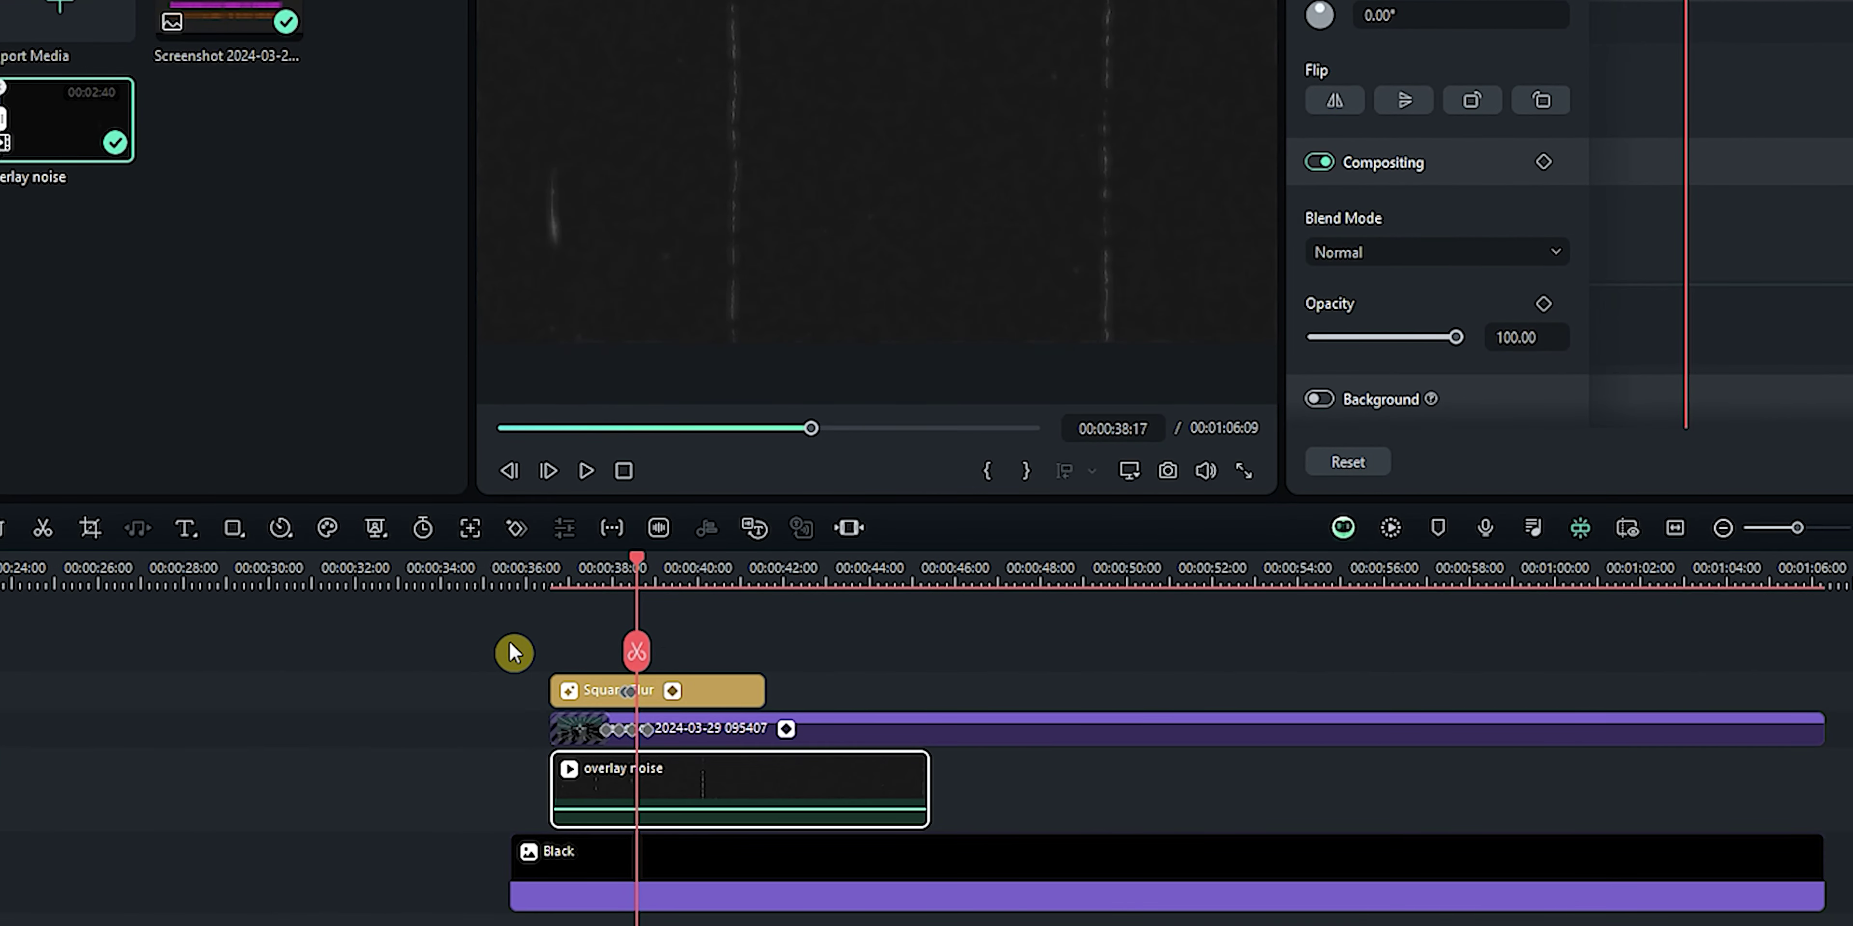
# Step: Combine the Square Blur and screenshot clips into a compound clip named 1 and play it from its start at 00:00:36:17
pyautogui.moveTo(510, 645); pyautogui.dragTo(799, 733)
pyautogui.rightClick(835, 733)
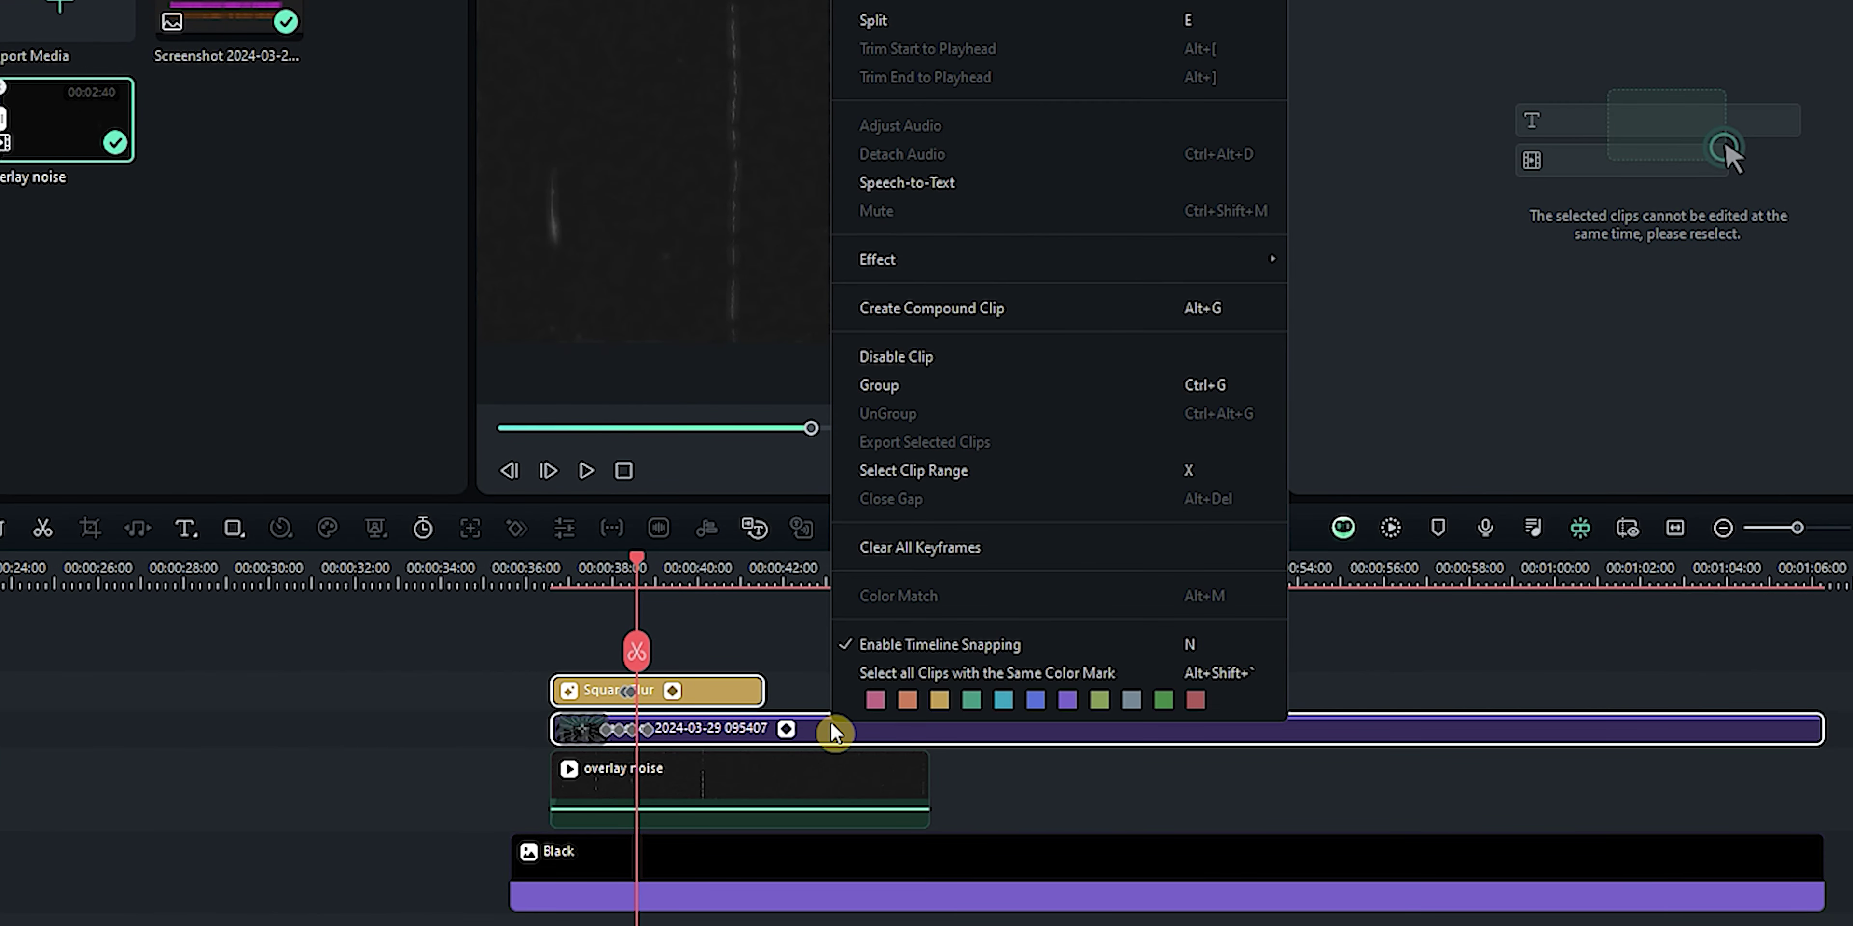
pyautogui.click(872, 308)
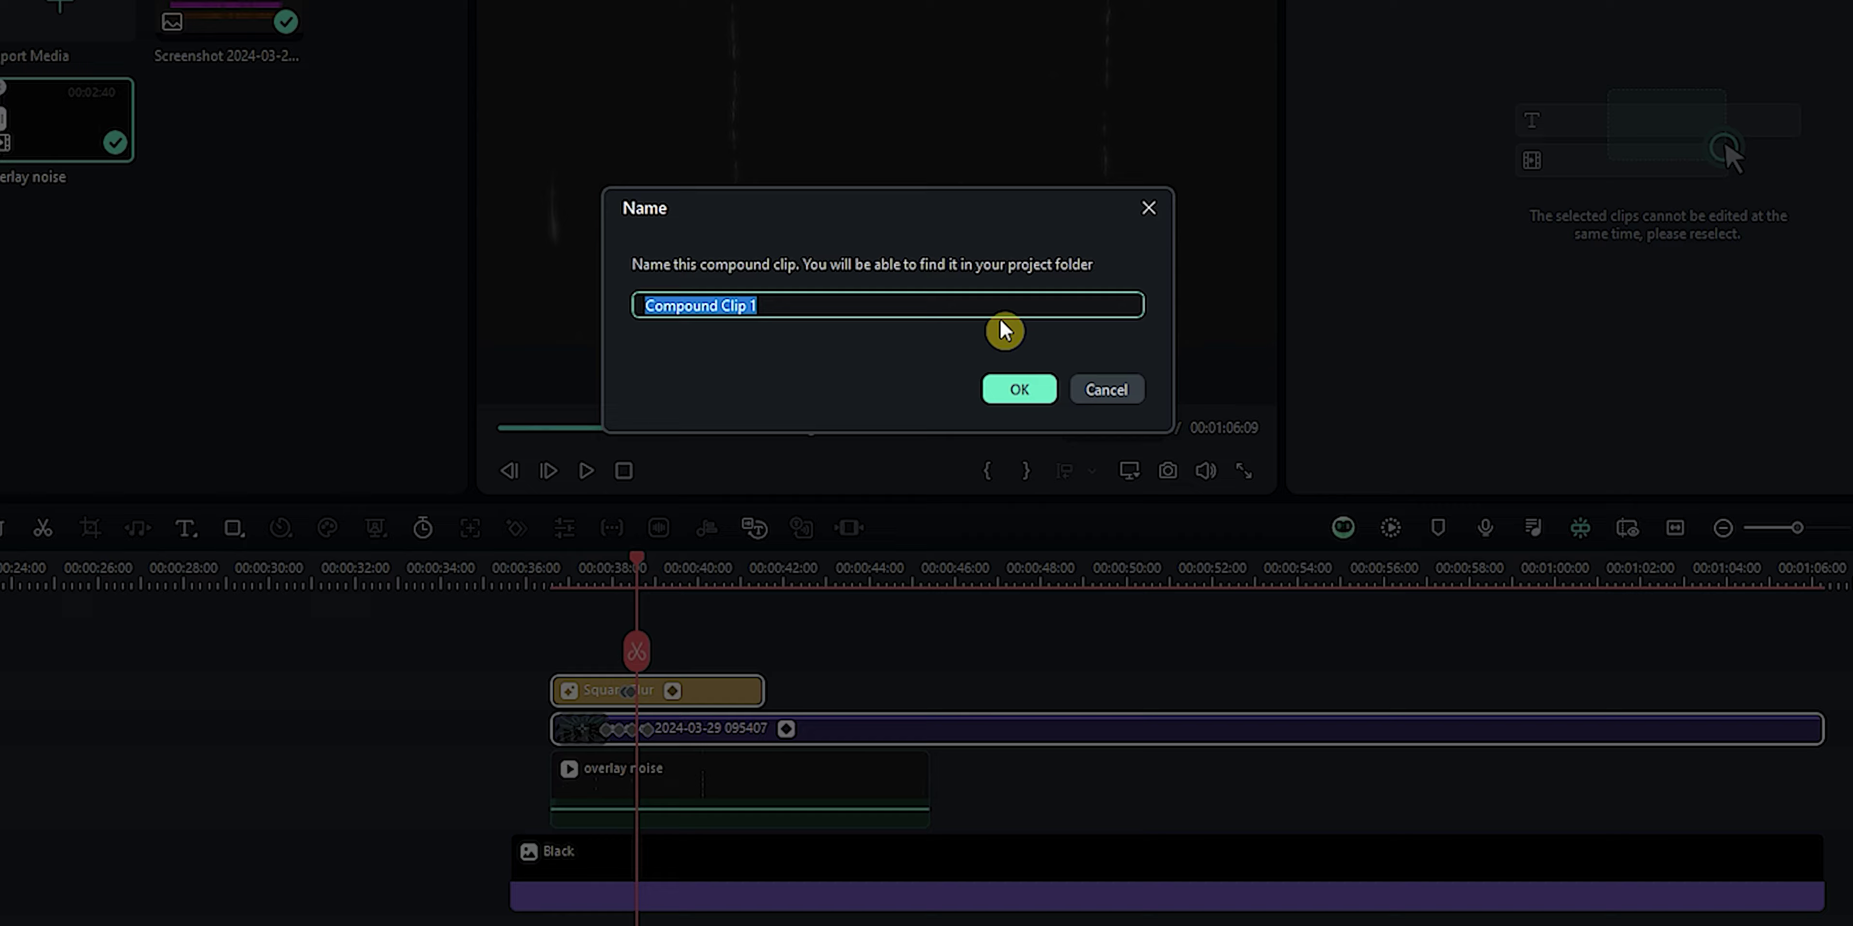
pyautogui.click(1050, 396)
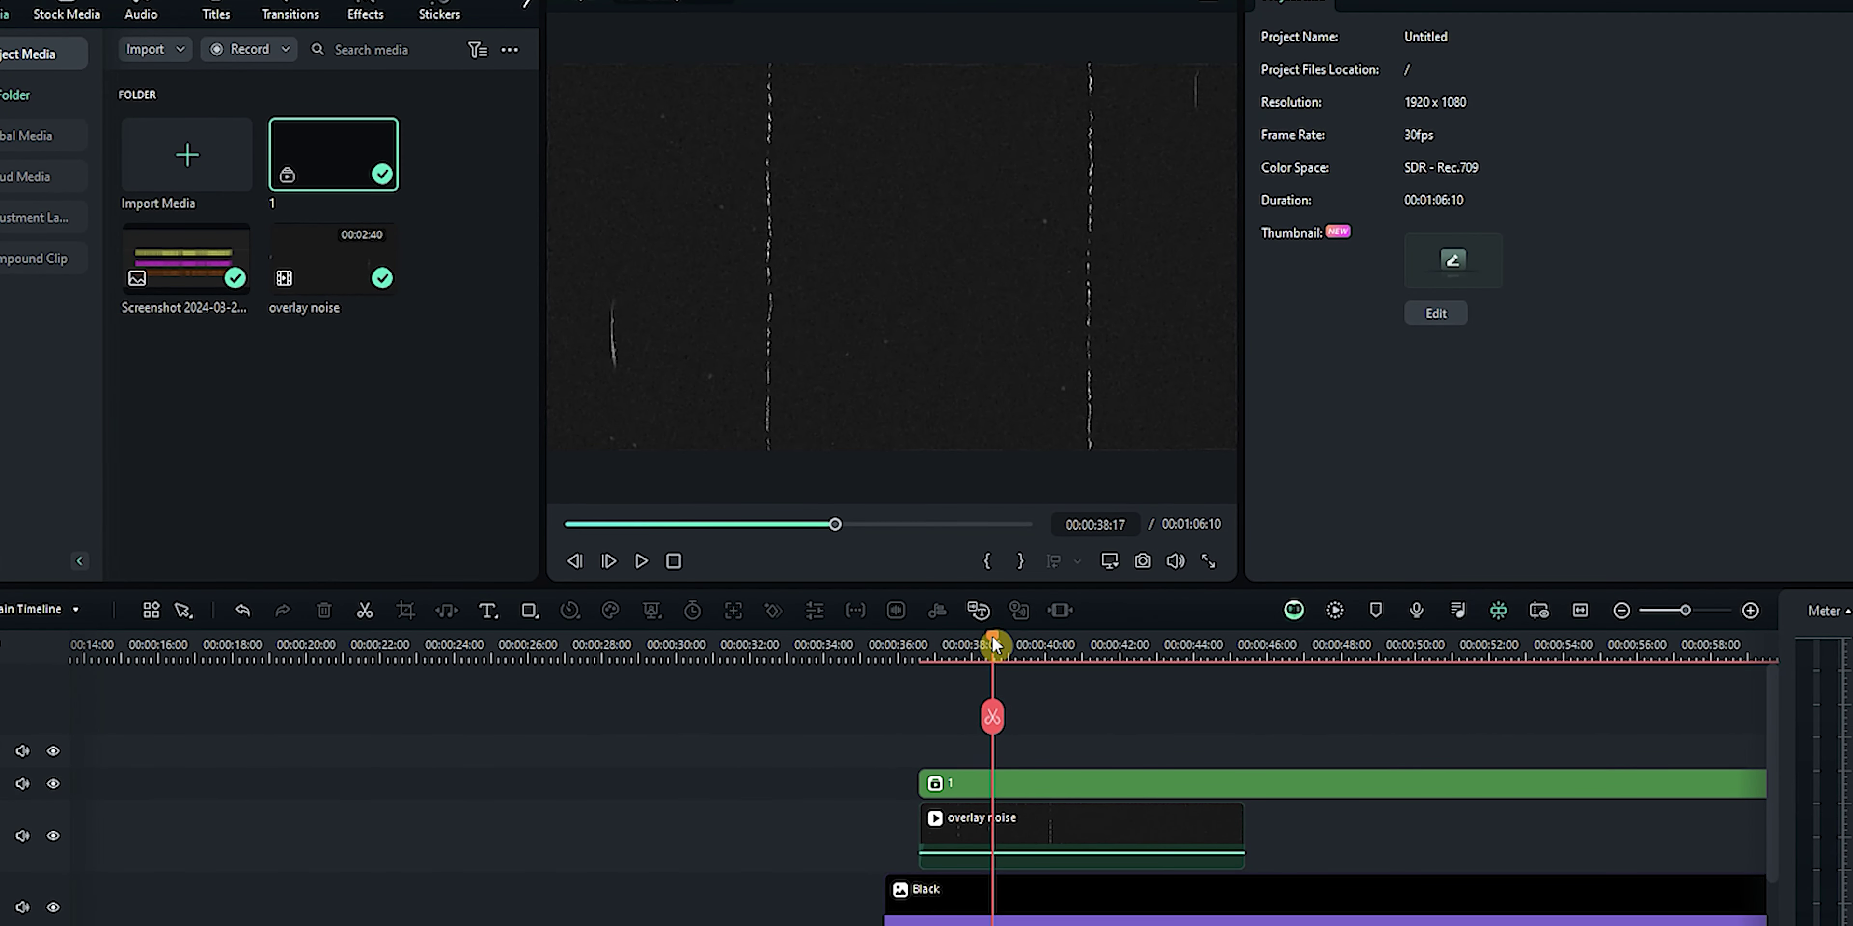
pyautogui.moveTo(639, 559); pyautogui.dragTo(601, 563)
pyautogui.moveTo(959, 646); pyautogui.dragTo(918, 649)
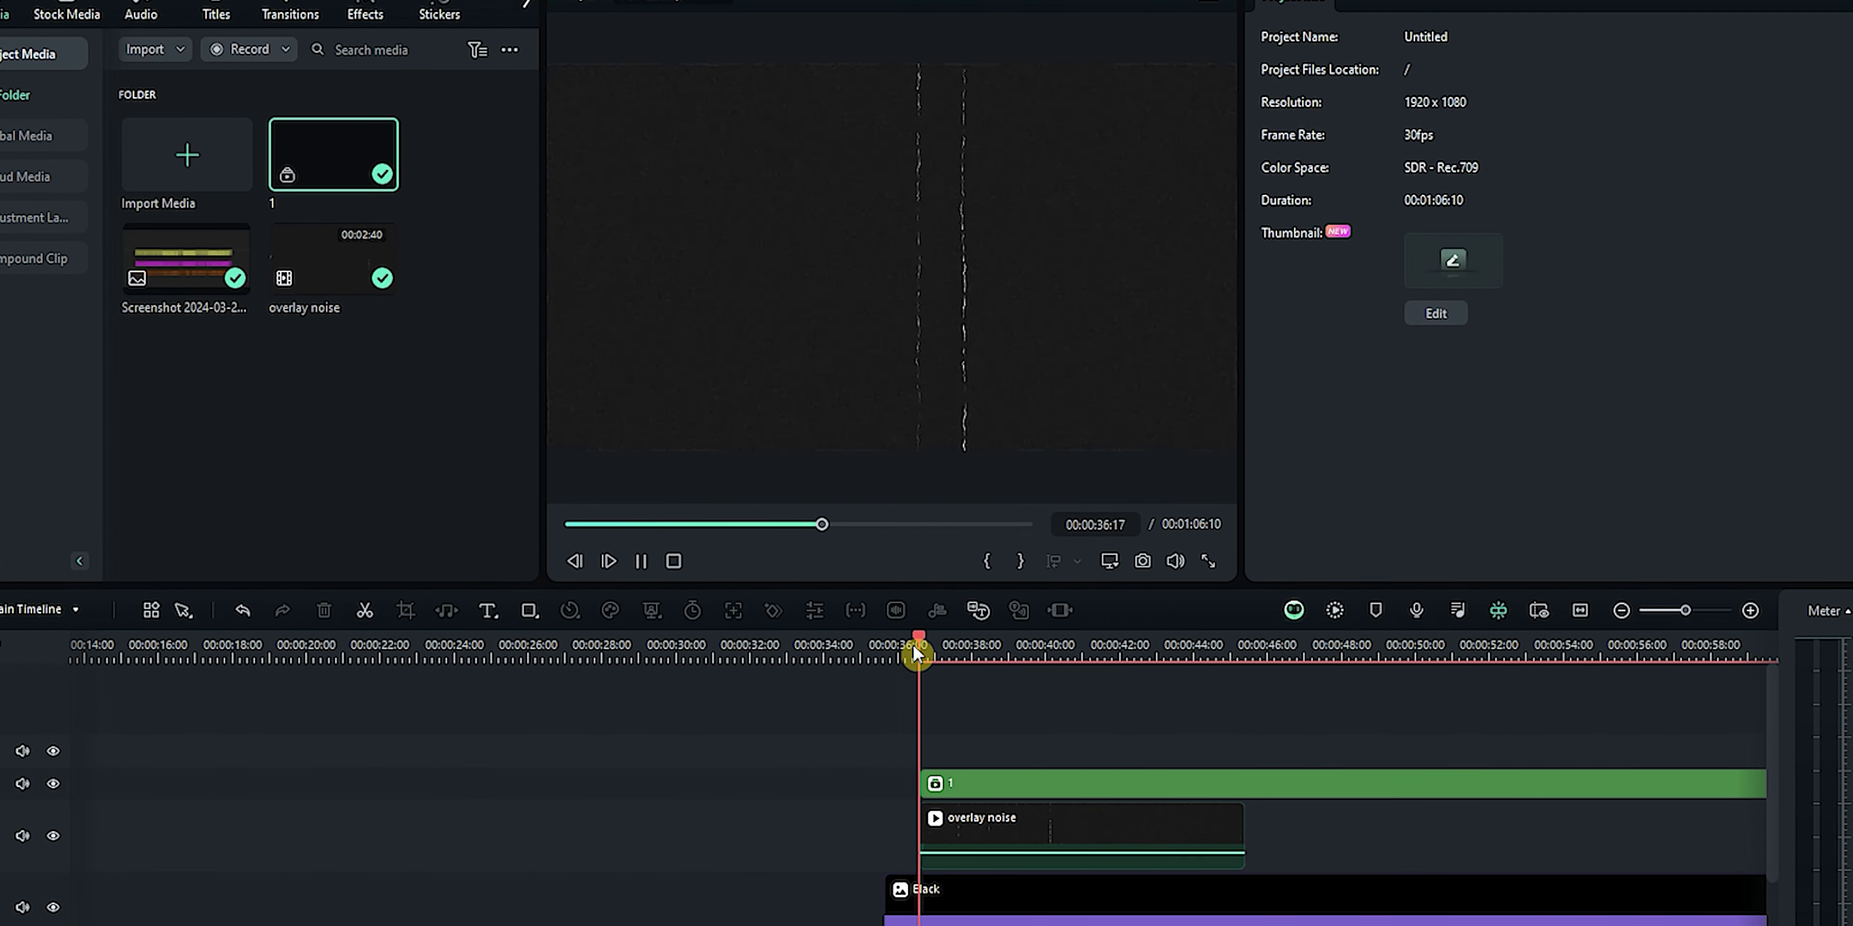
pyautogui.press('space')
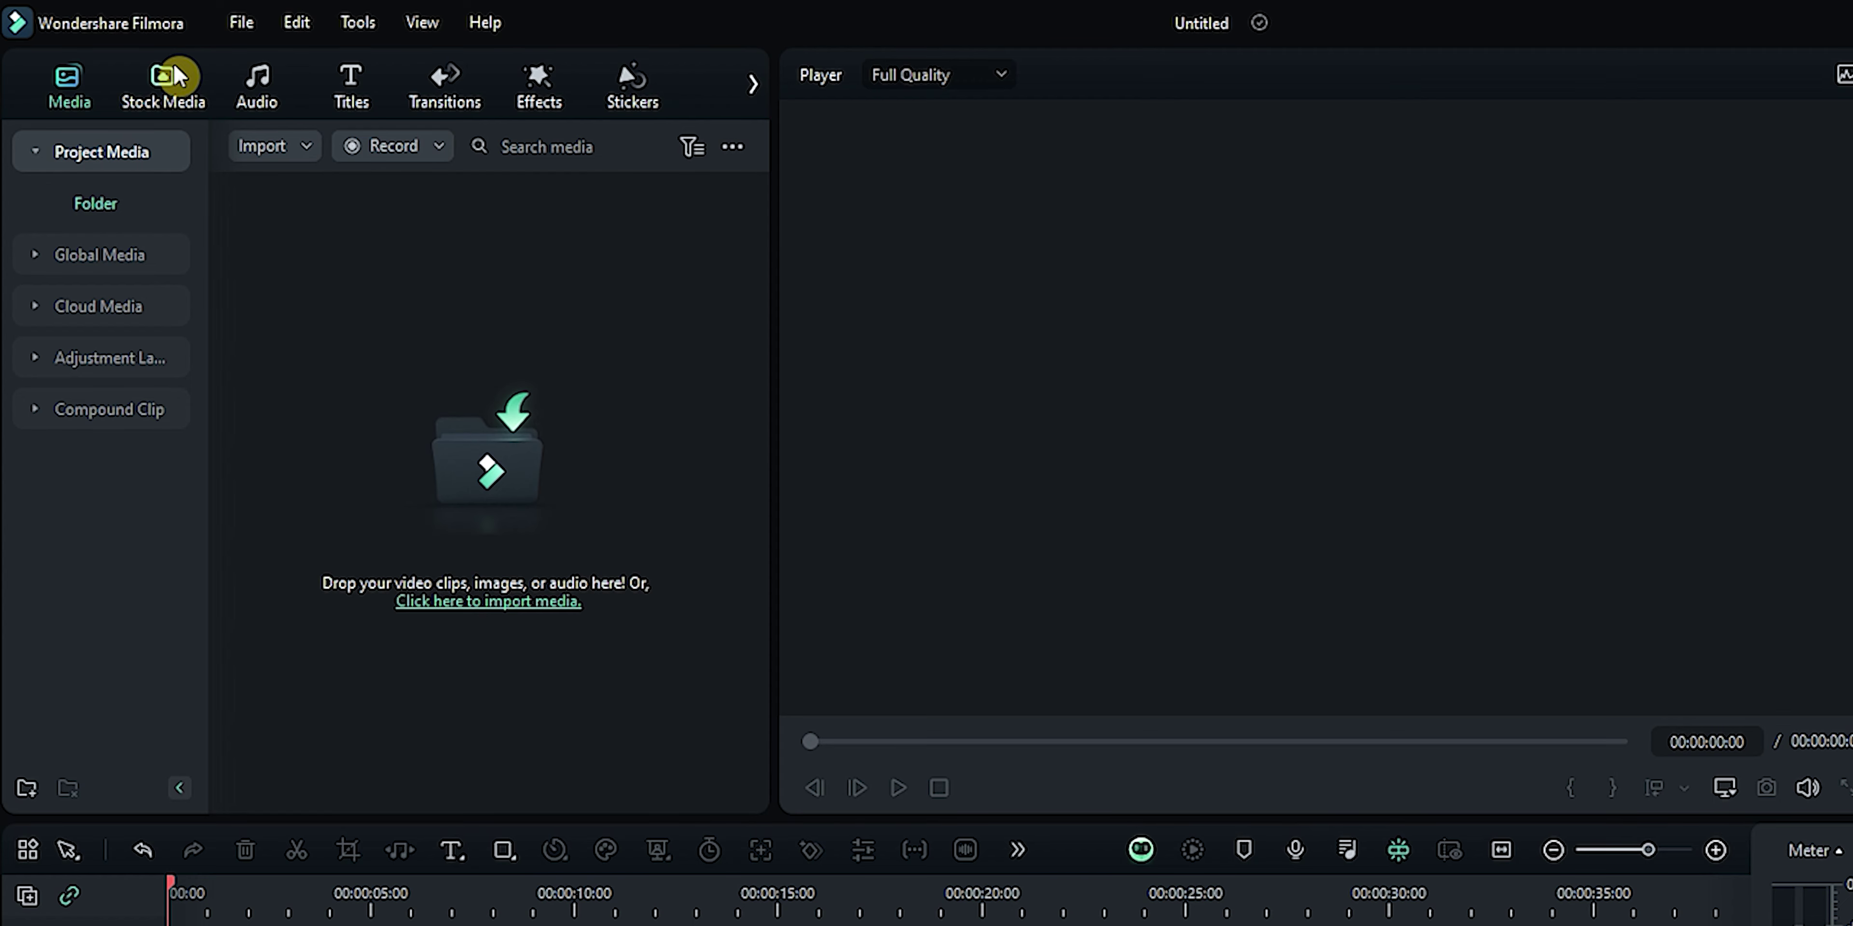
# Step: Generate AI images from the prompt "a vintage camera under water" in 16:9 with the realistic landscape style
pyautogui.click(171, 76)
pyautogui.click(129, 316)
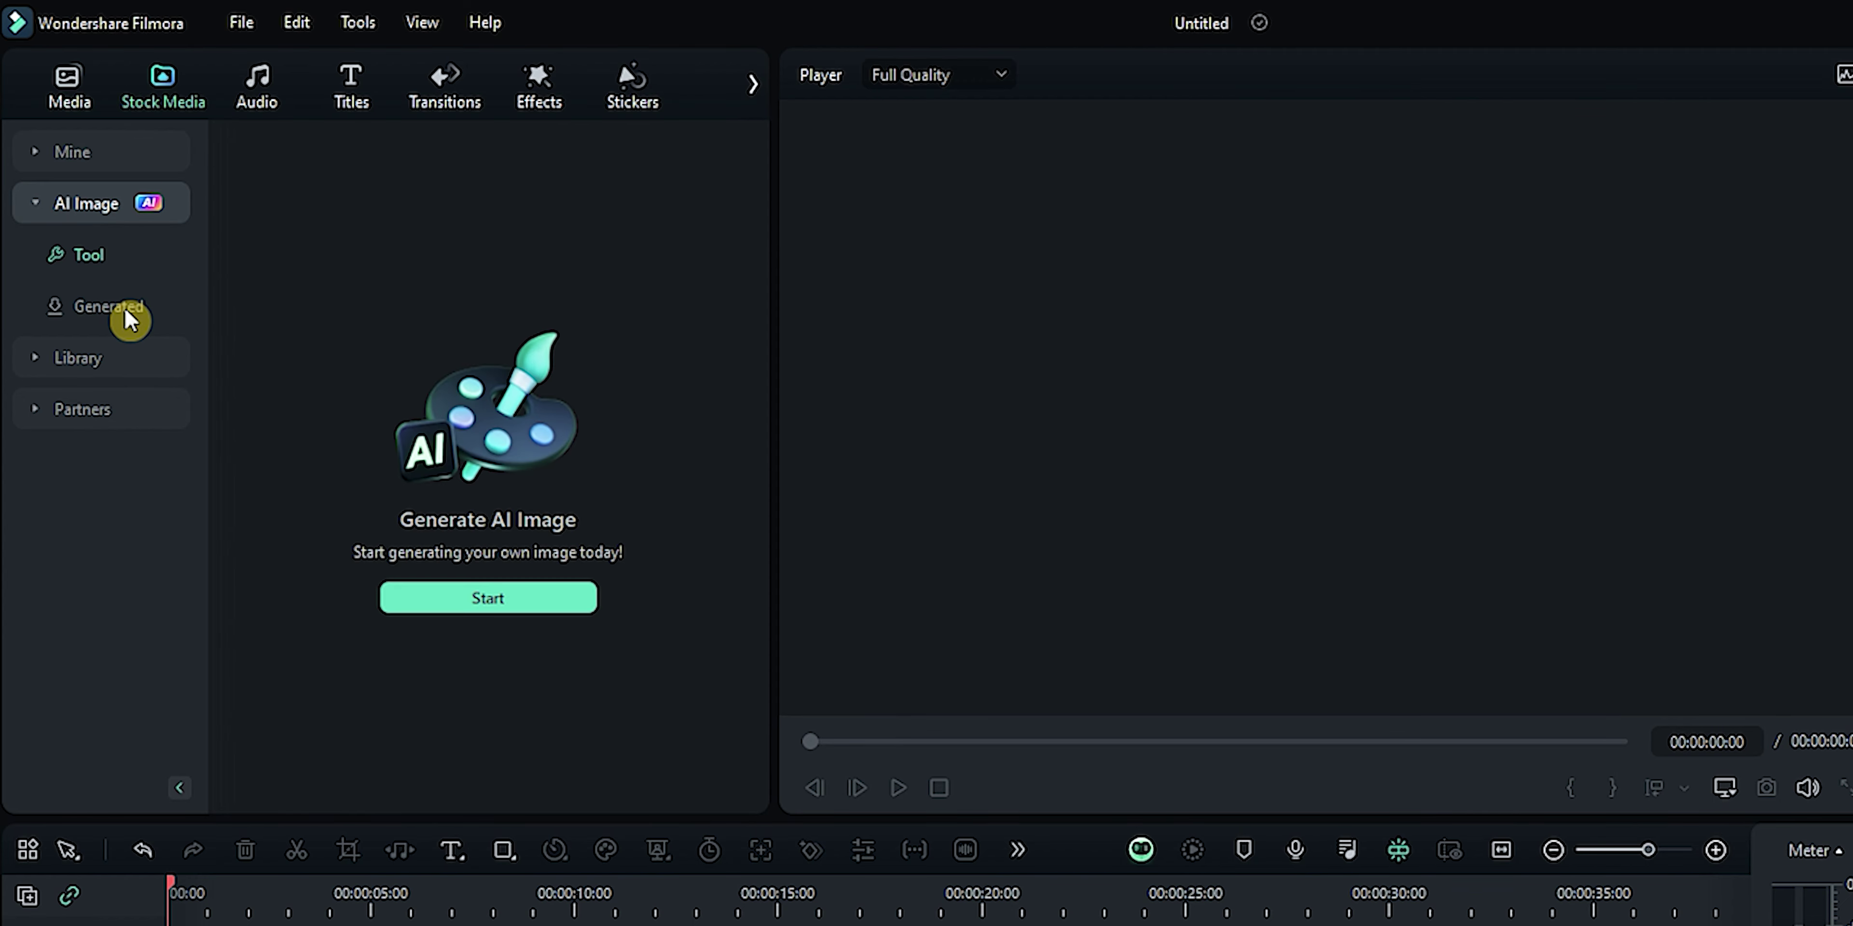
pyautogui.click(478, 604)
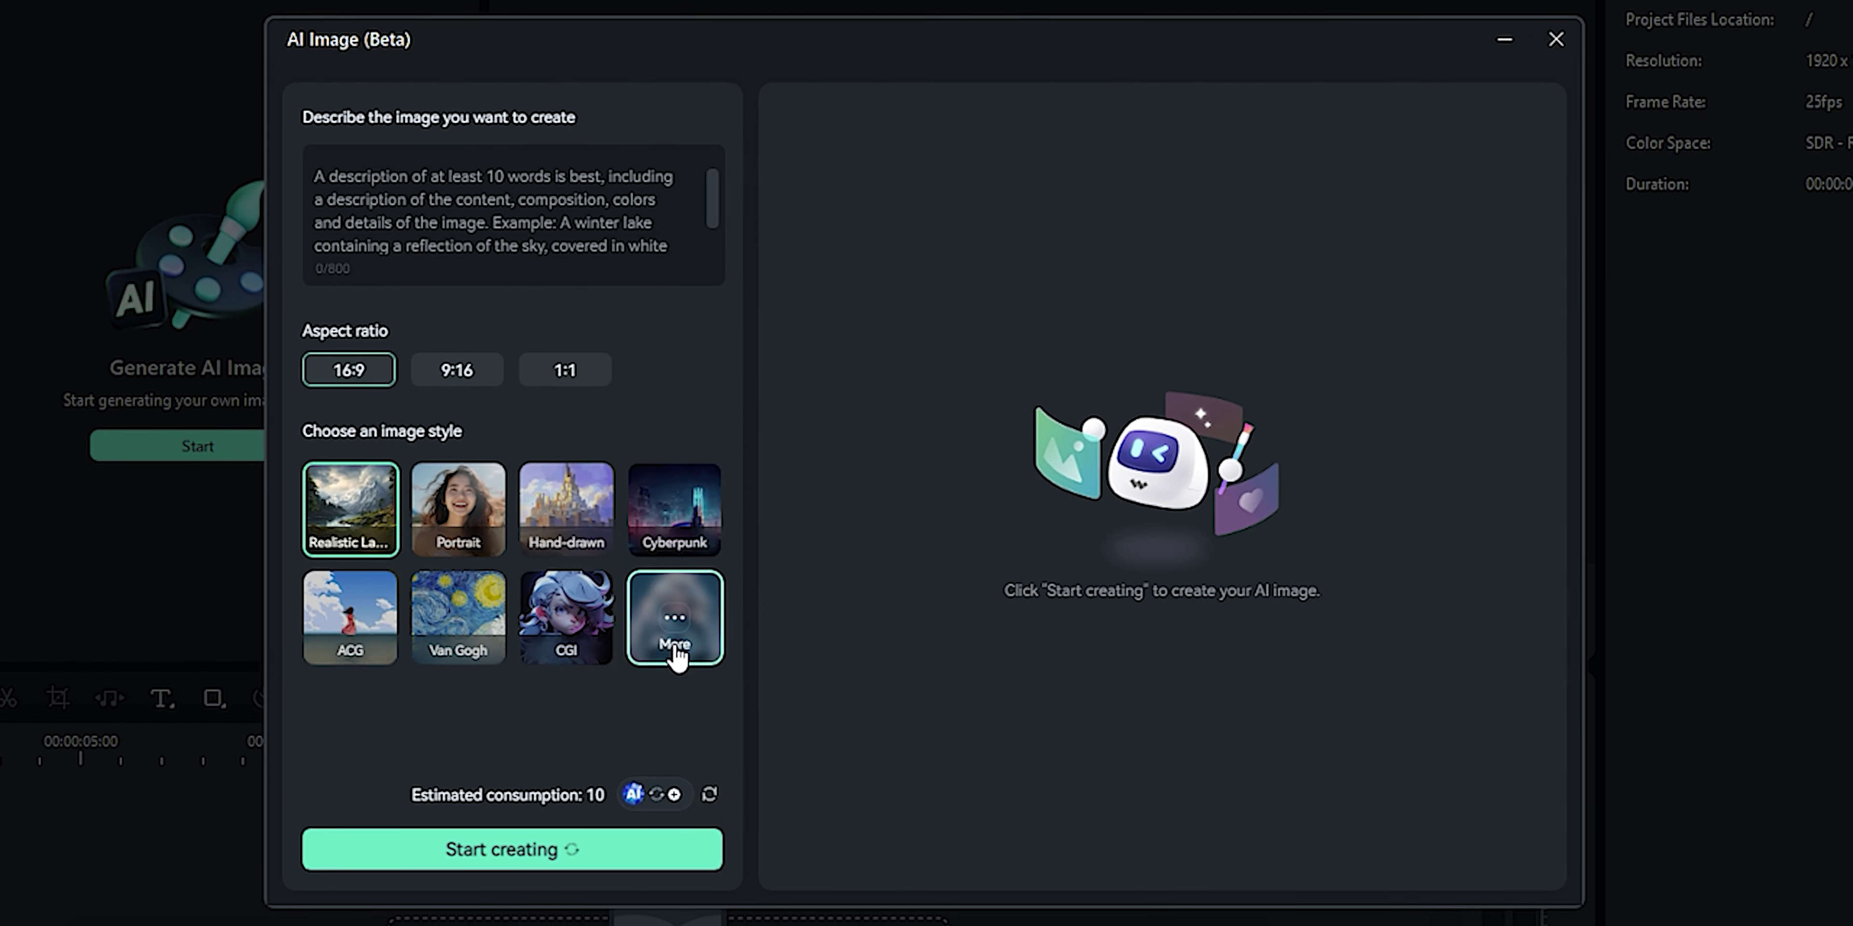
pyautogui.click(675, 647)
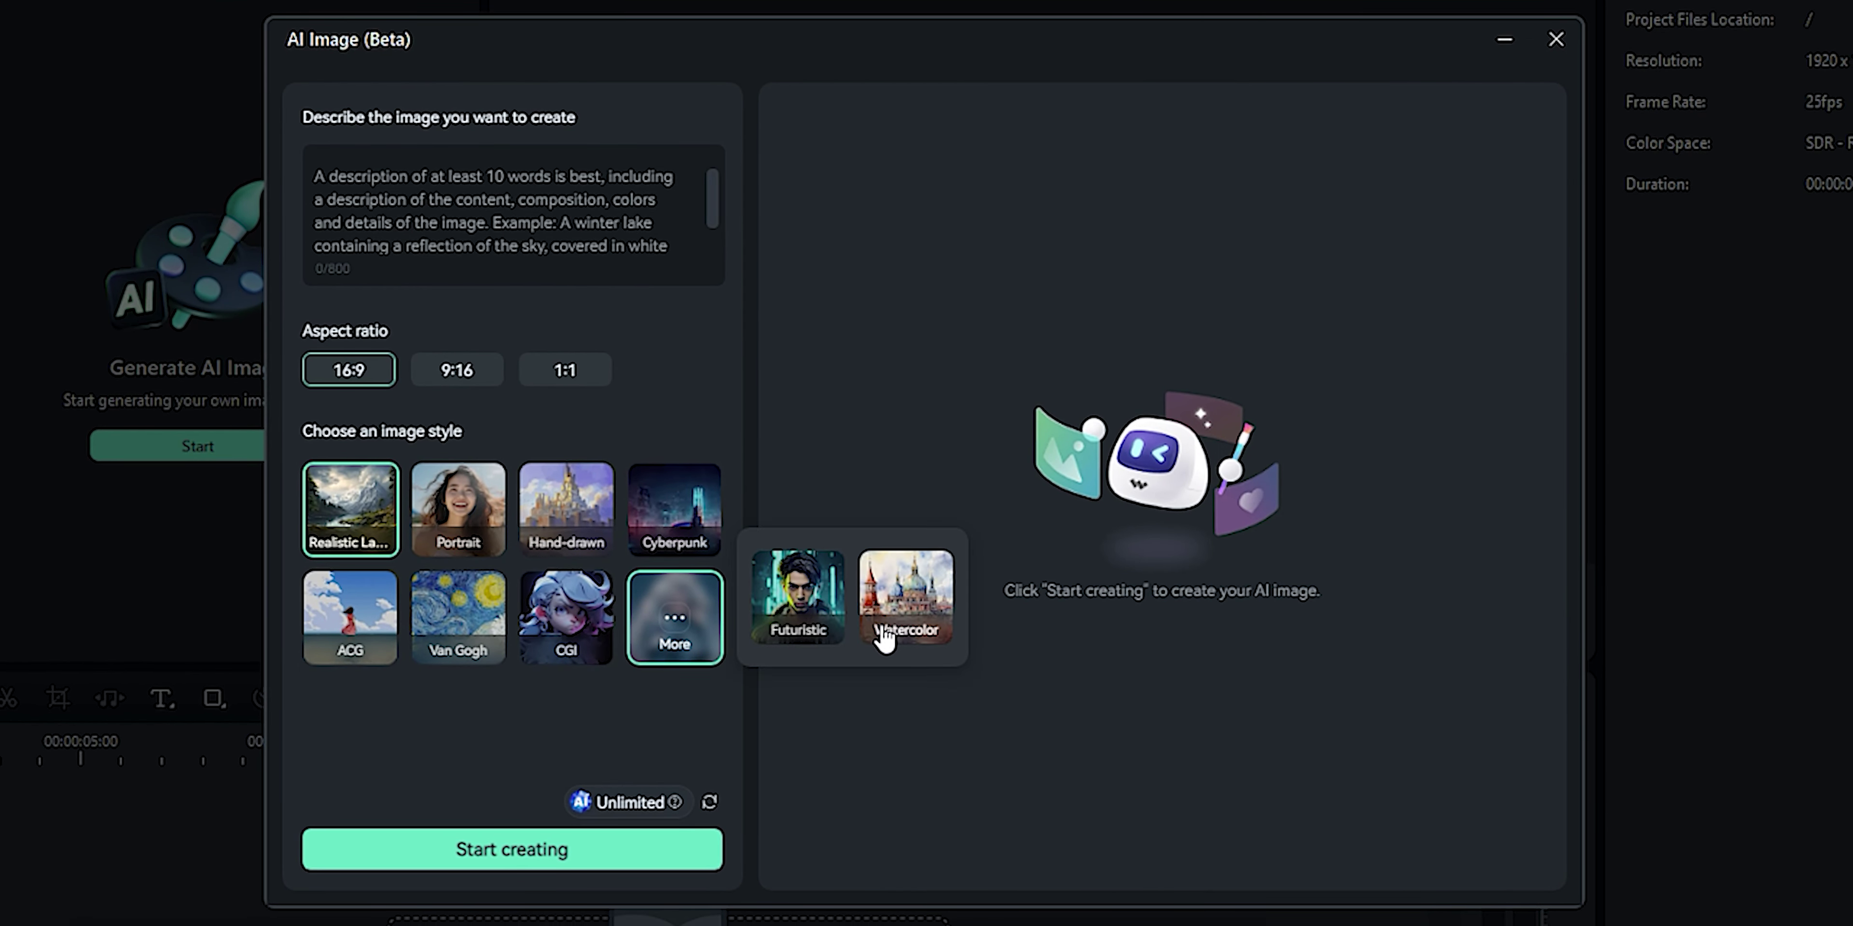
pyautogui.click(372, 534)
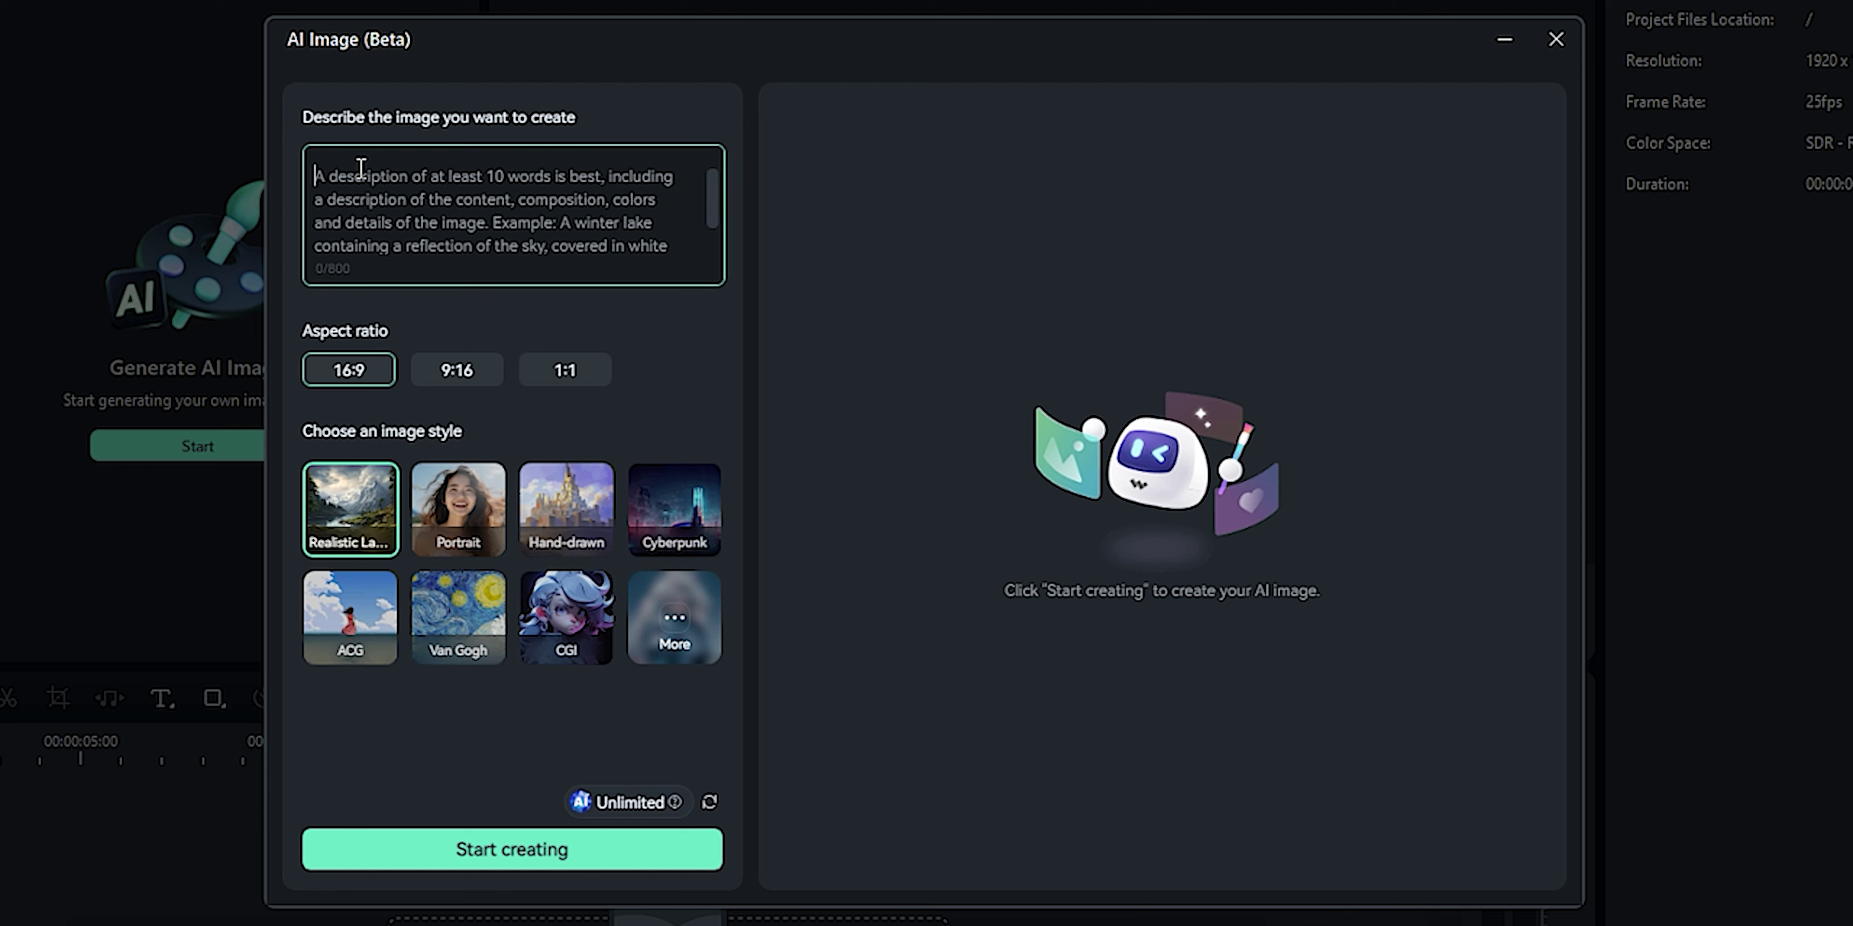
pyautogui.write('a vintage camera under water')
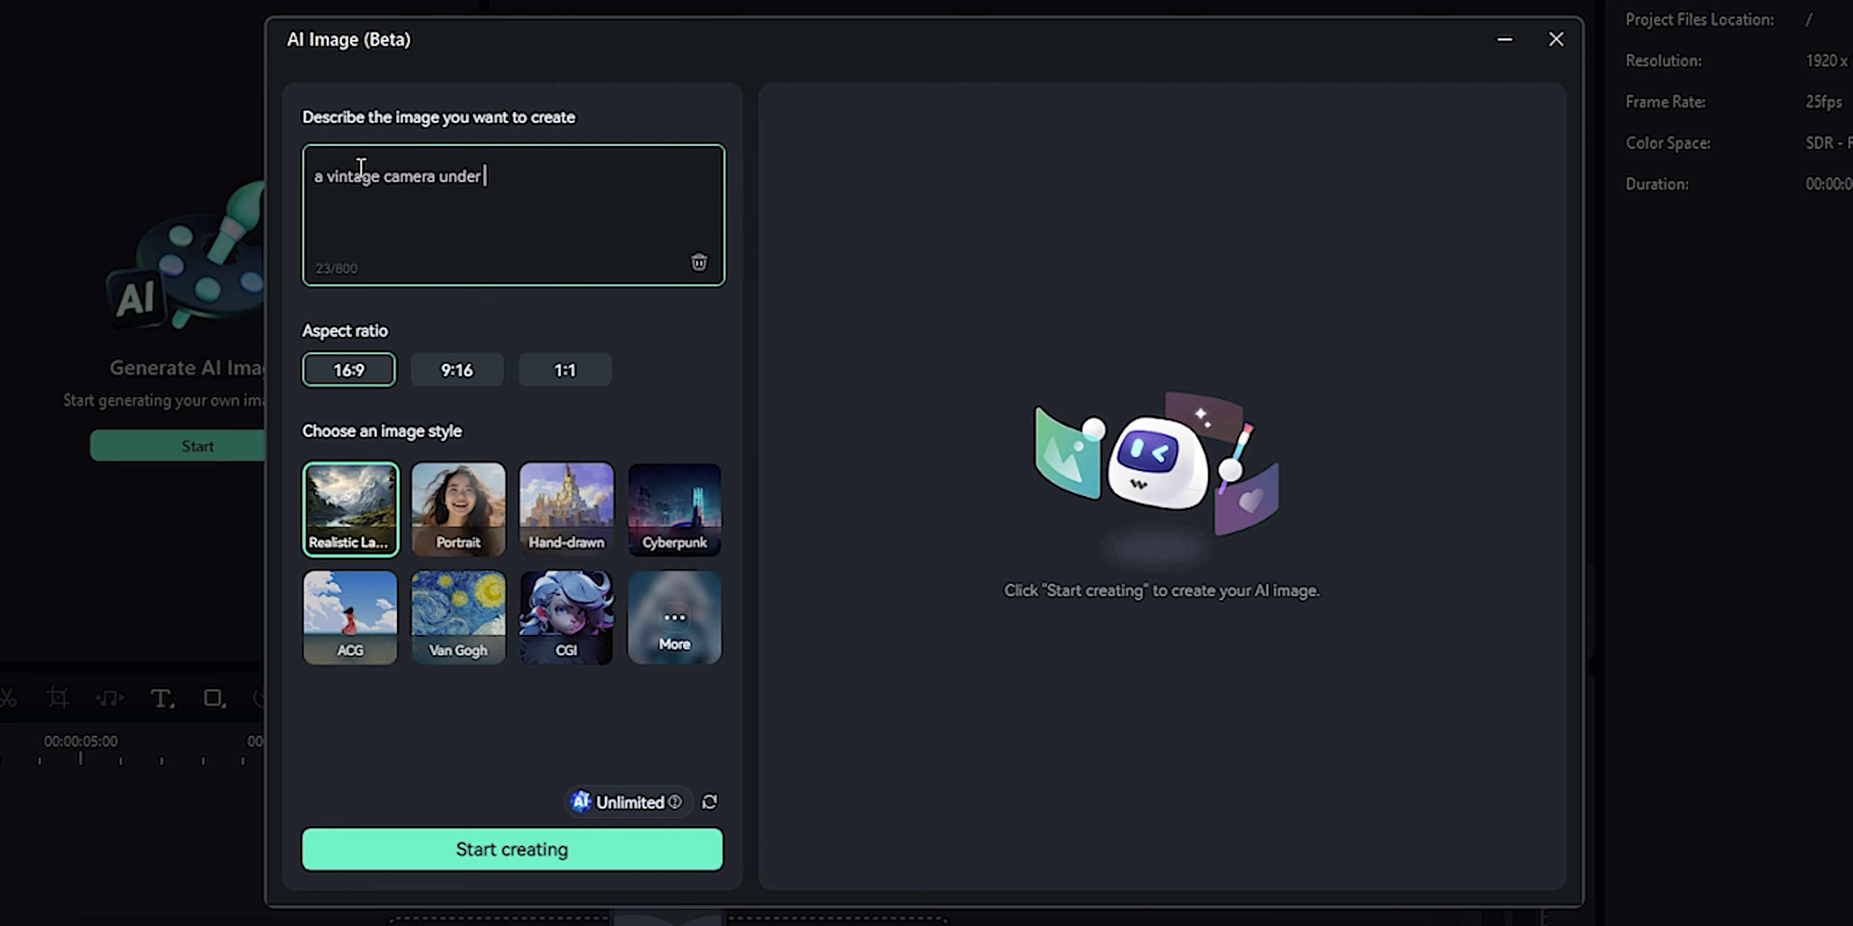
pyautogui.click(509, 850)
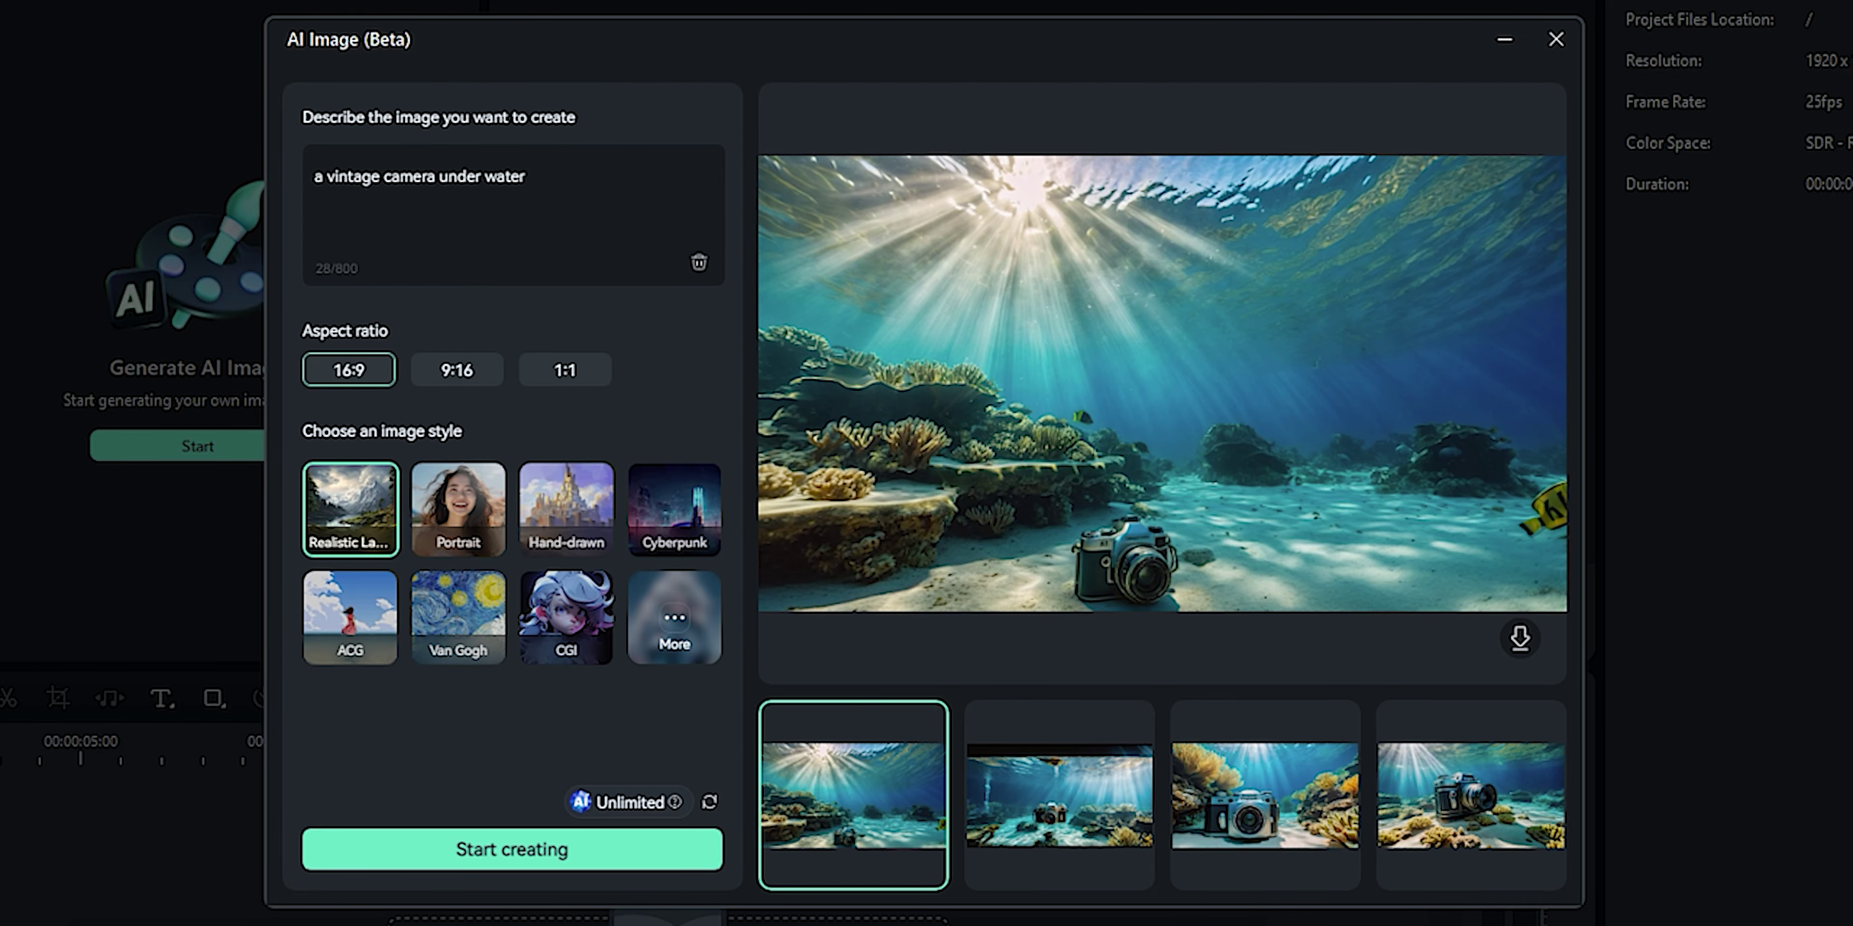
# Step: Compare the generated underwater camera images and download the second one
pyautogui.click(1055, 819)
pyautogui.click(1274, 786)
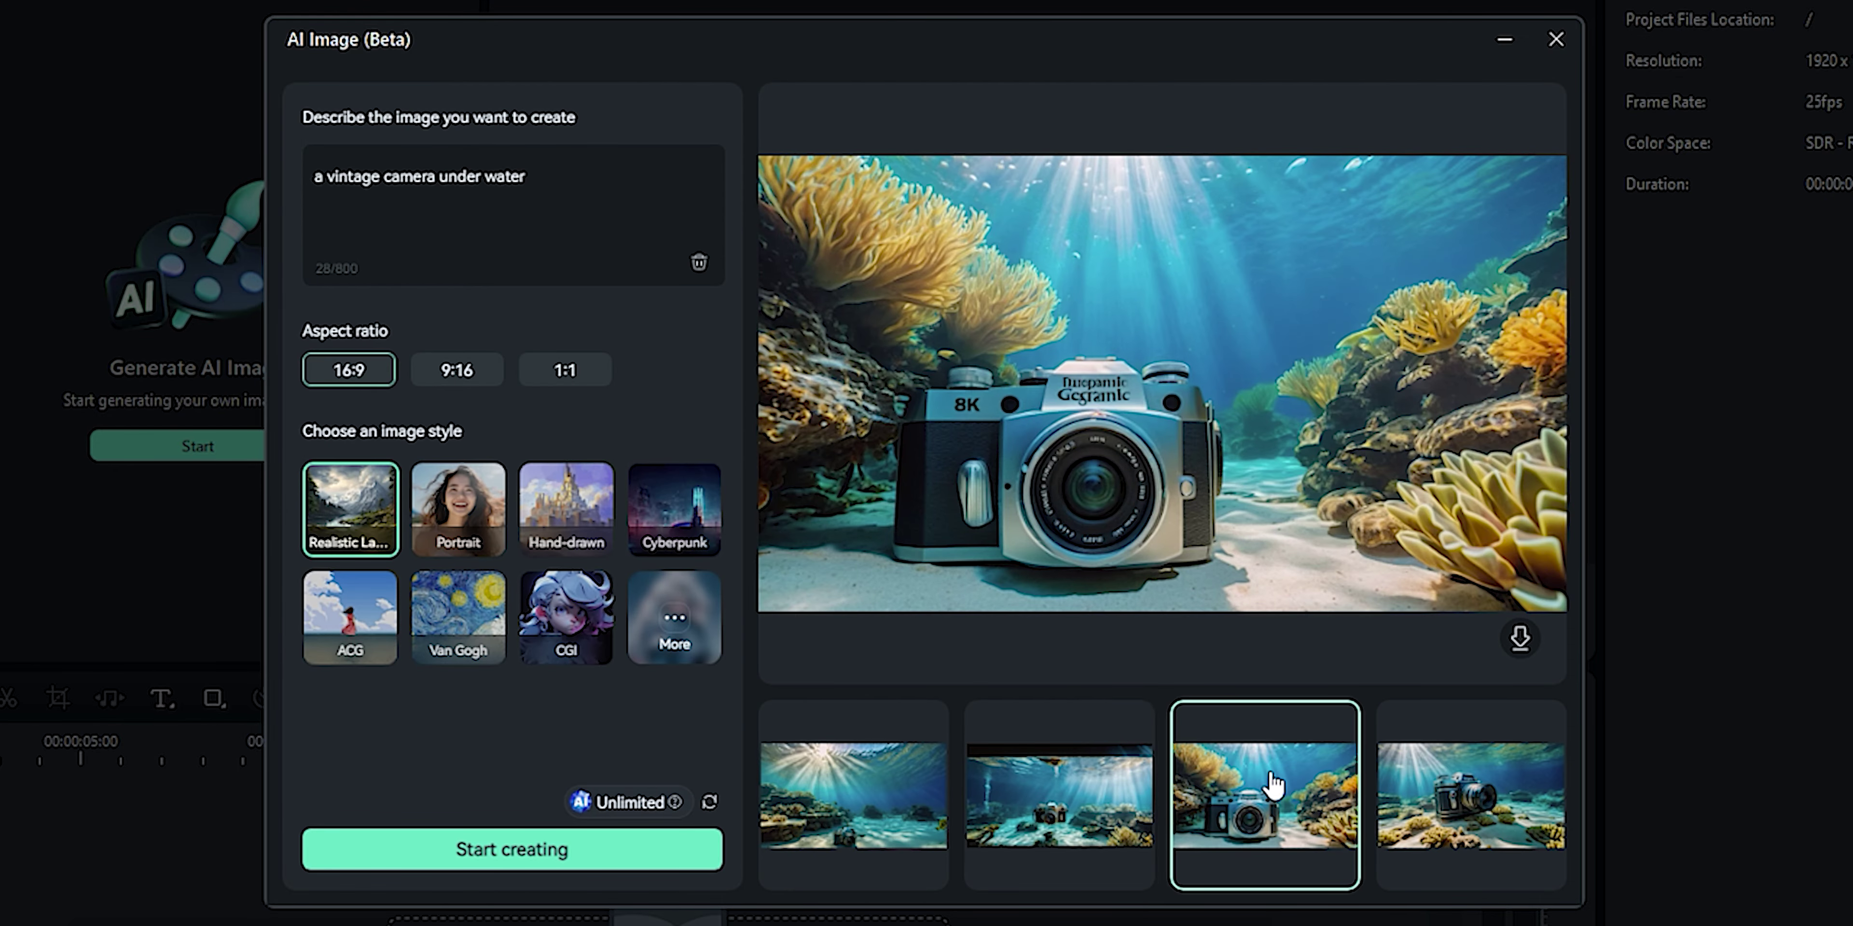
pyautogui.click(1456, 769)
pyautogui.click(1149, 791)
pyautogui.click(1515, 651)
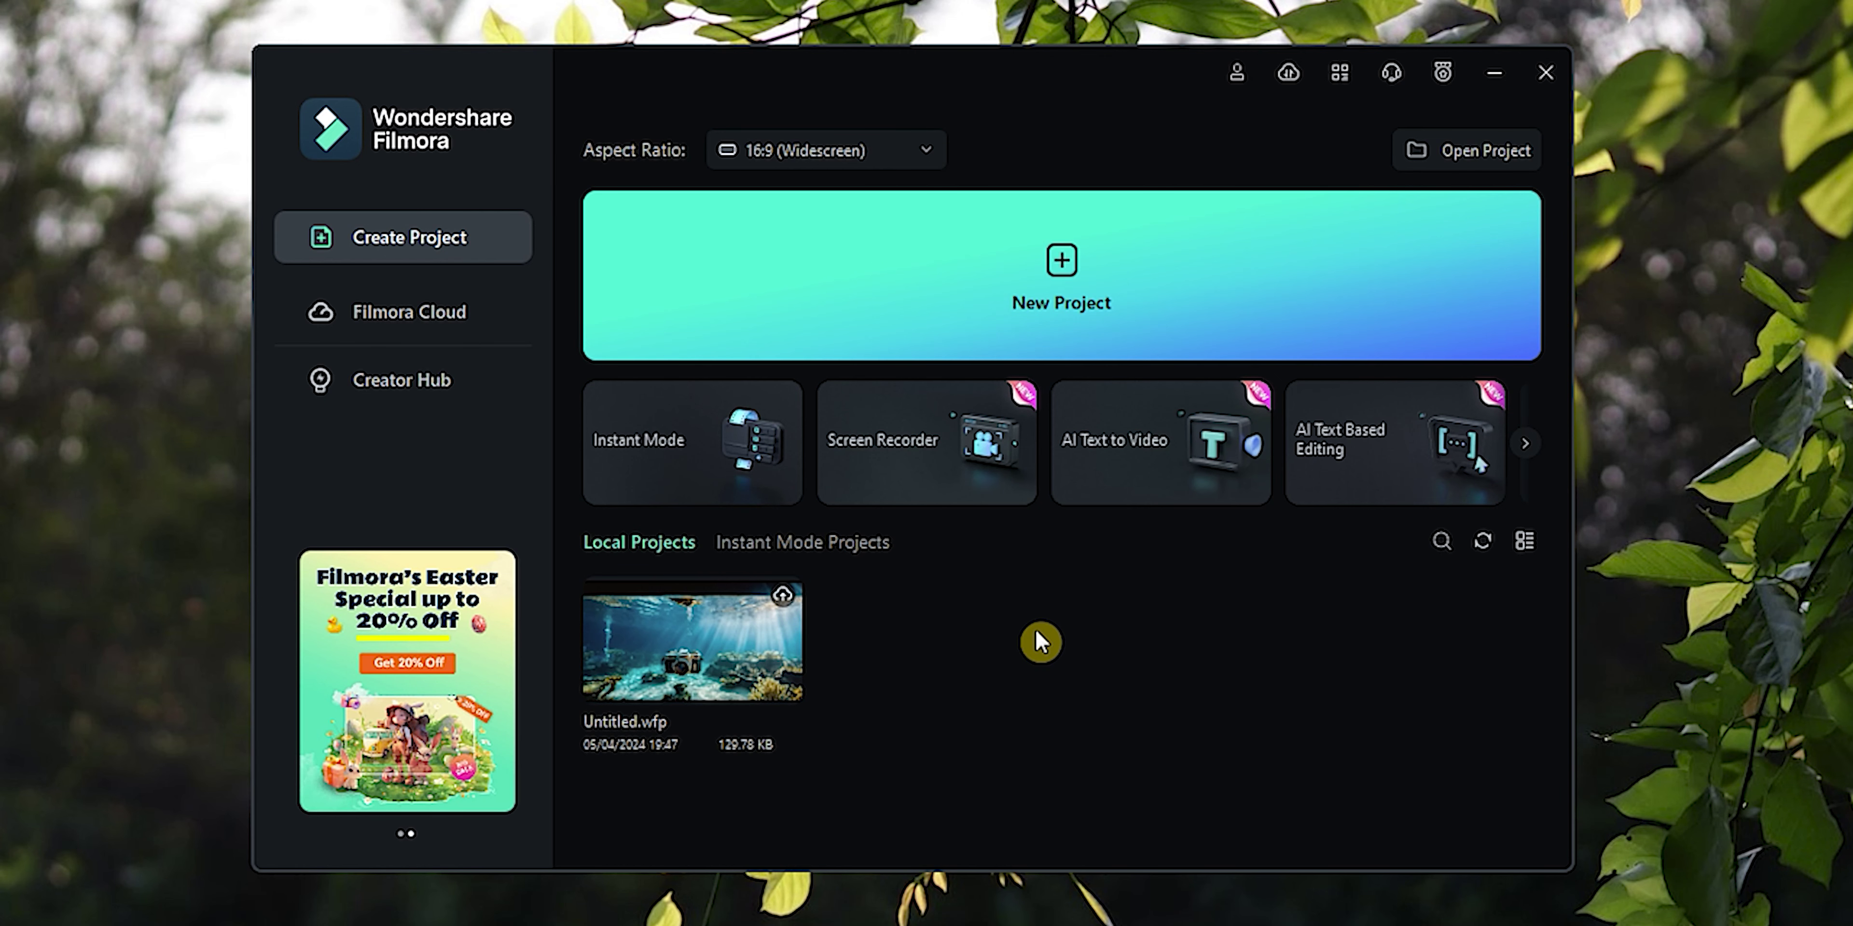
# Step: Start an AI Text to Video project and generate its script with AI as Product coverage on the topic "Lighting Technique"
pyautogui.click(1123, 477)
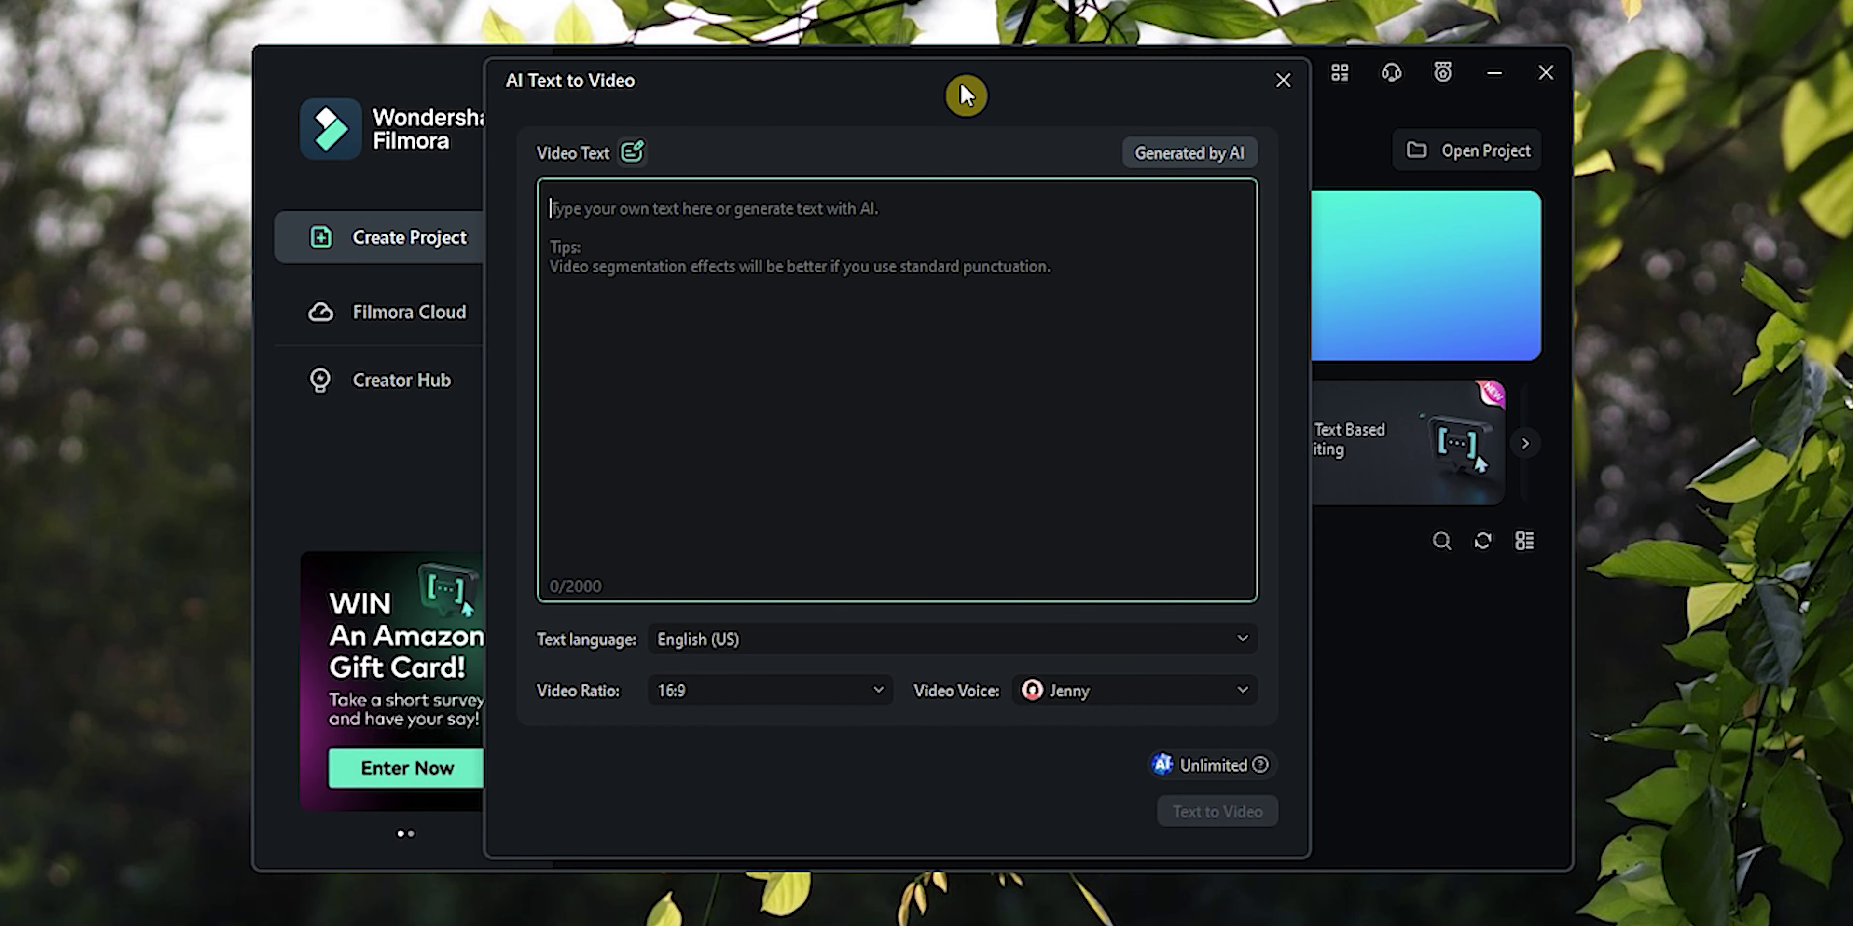
pyautogui.click(1165, 156)
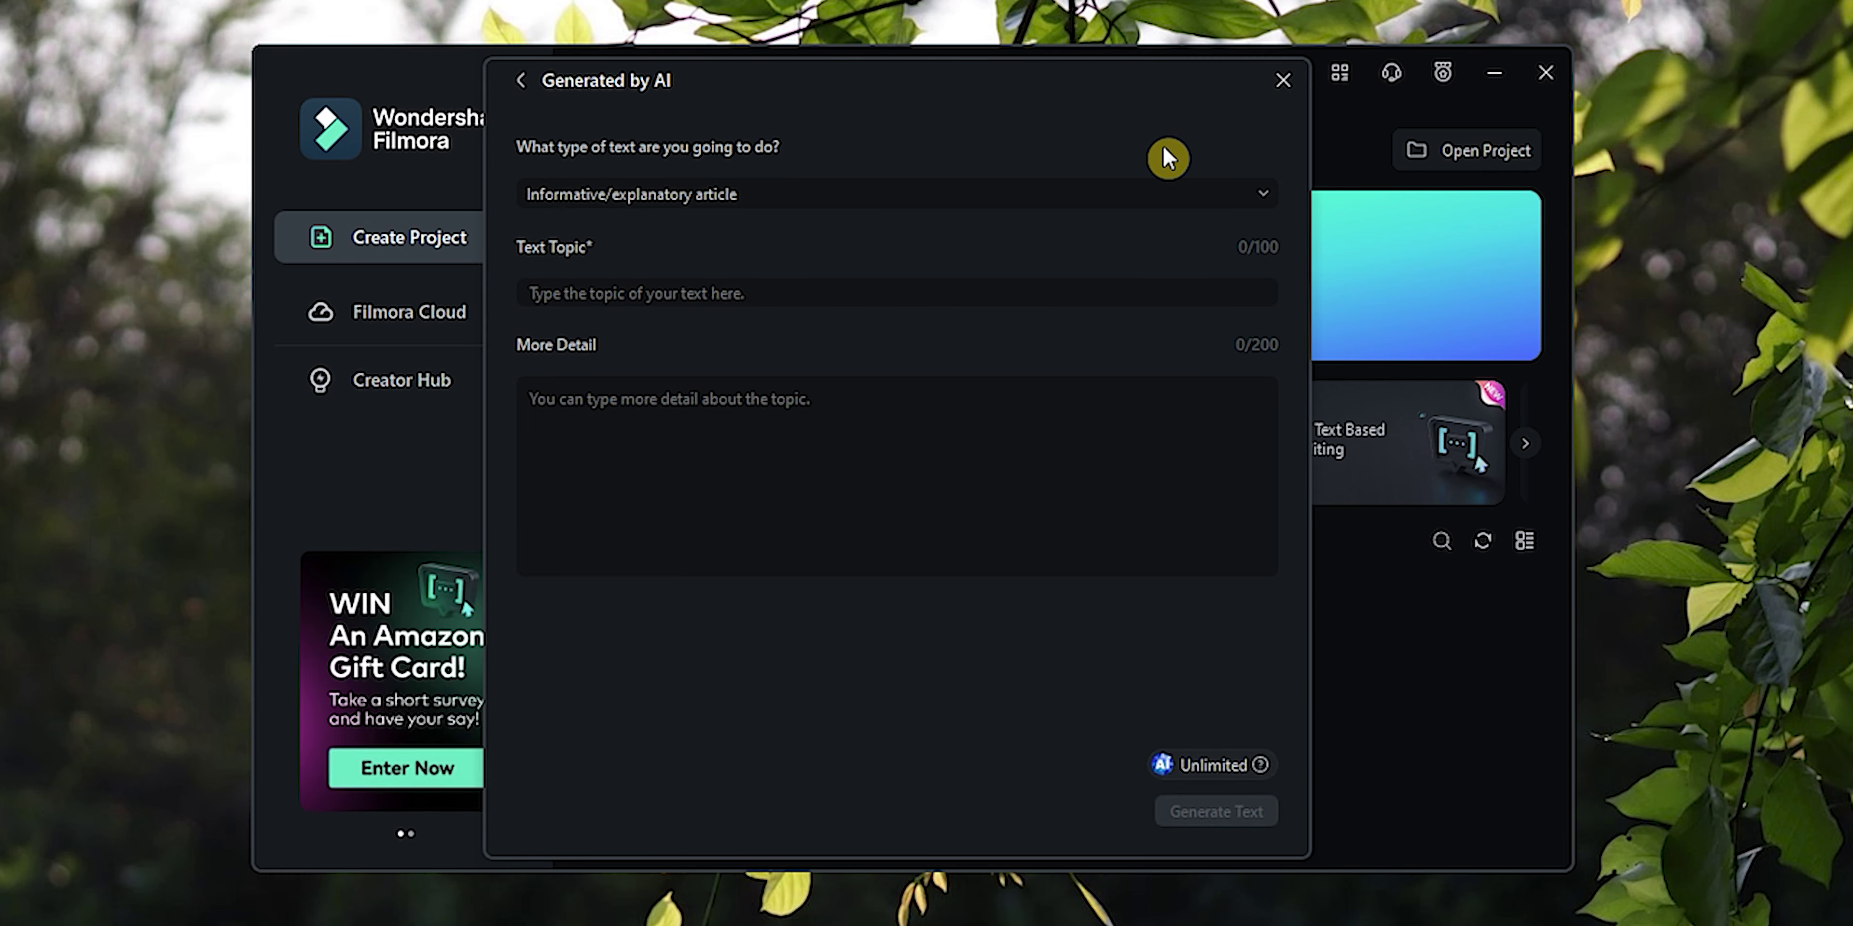
pyautogui.click(745, 202)
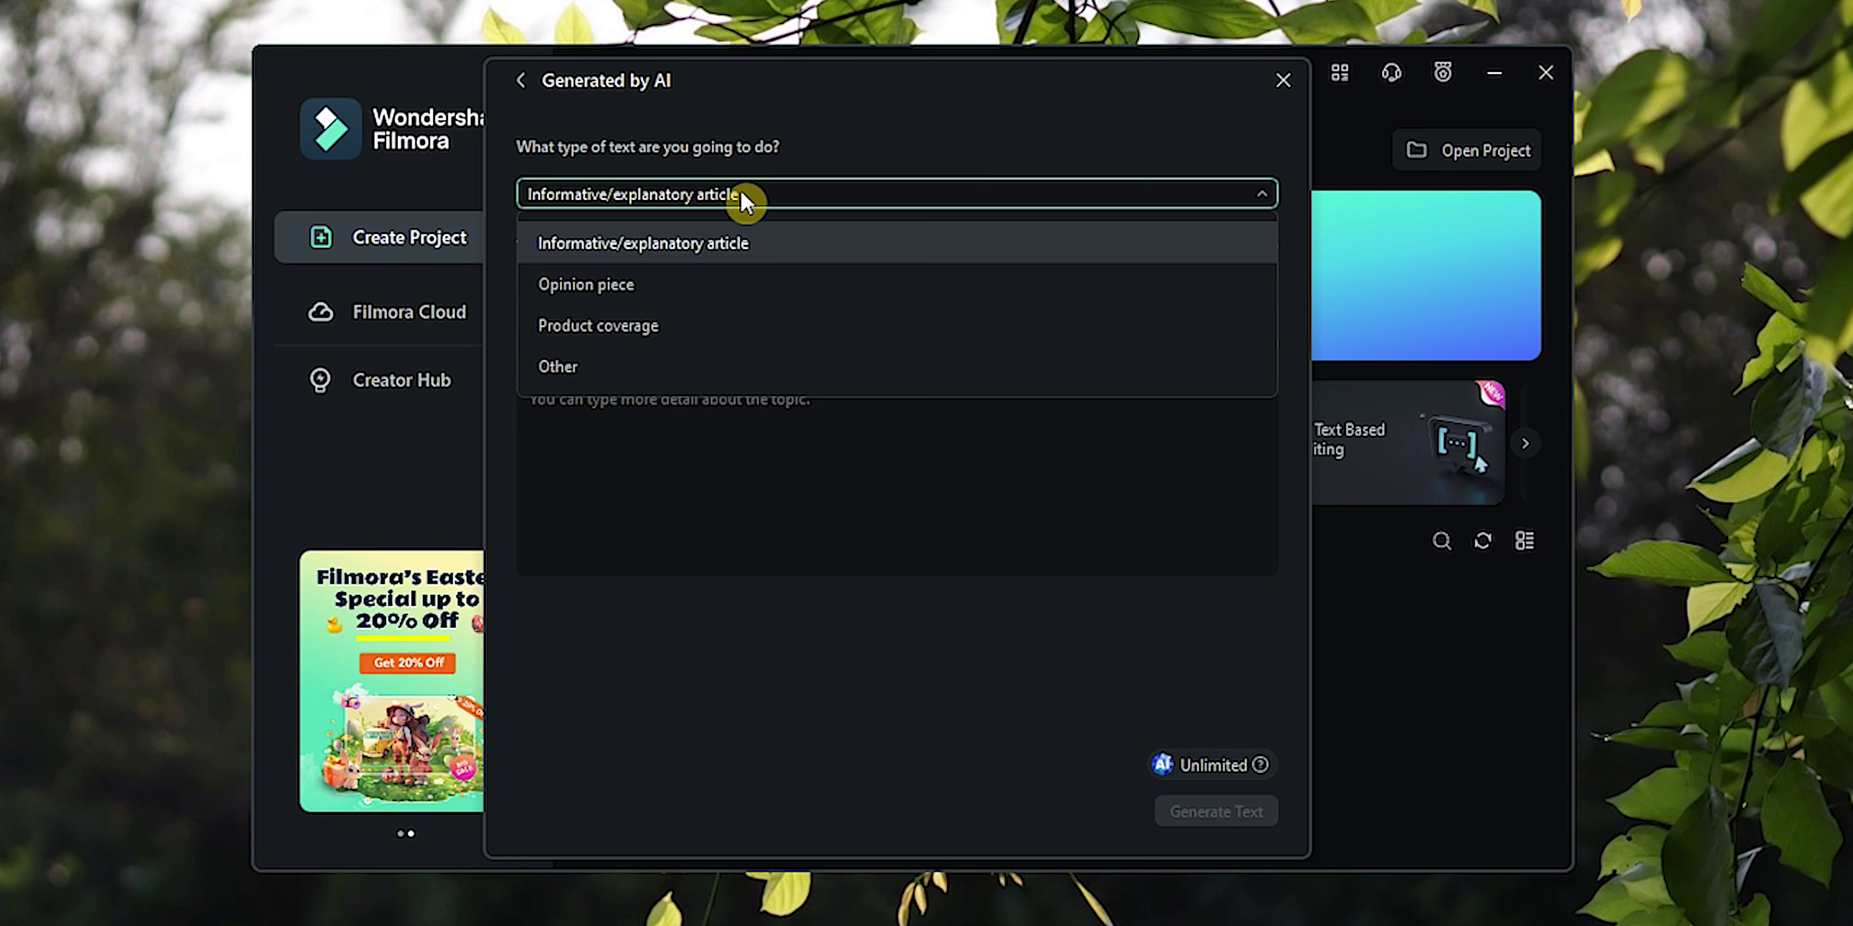
pyautogui.click(684, 336)
pyautogui.click(722, 304)
pyautogui.write('Light')
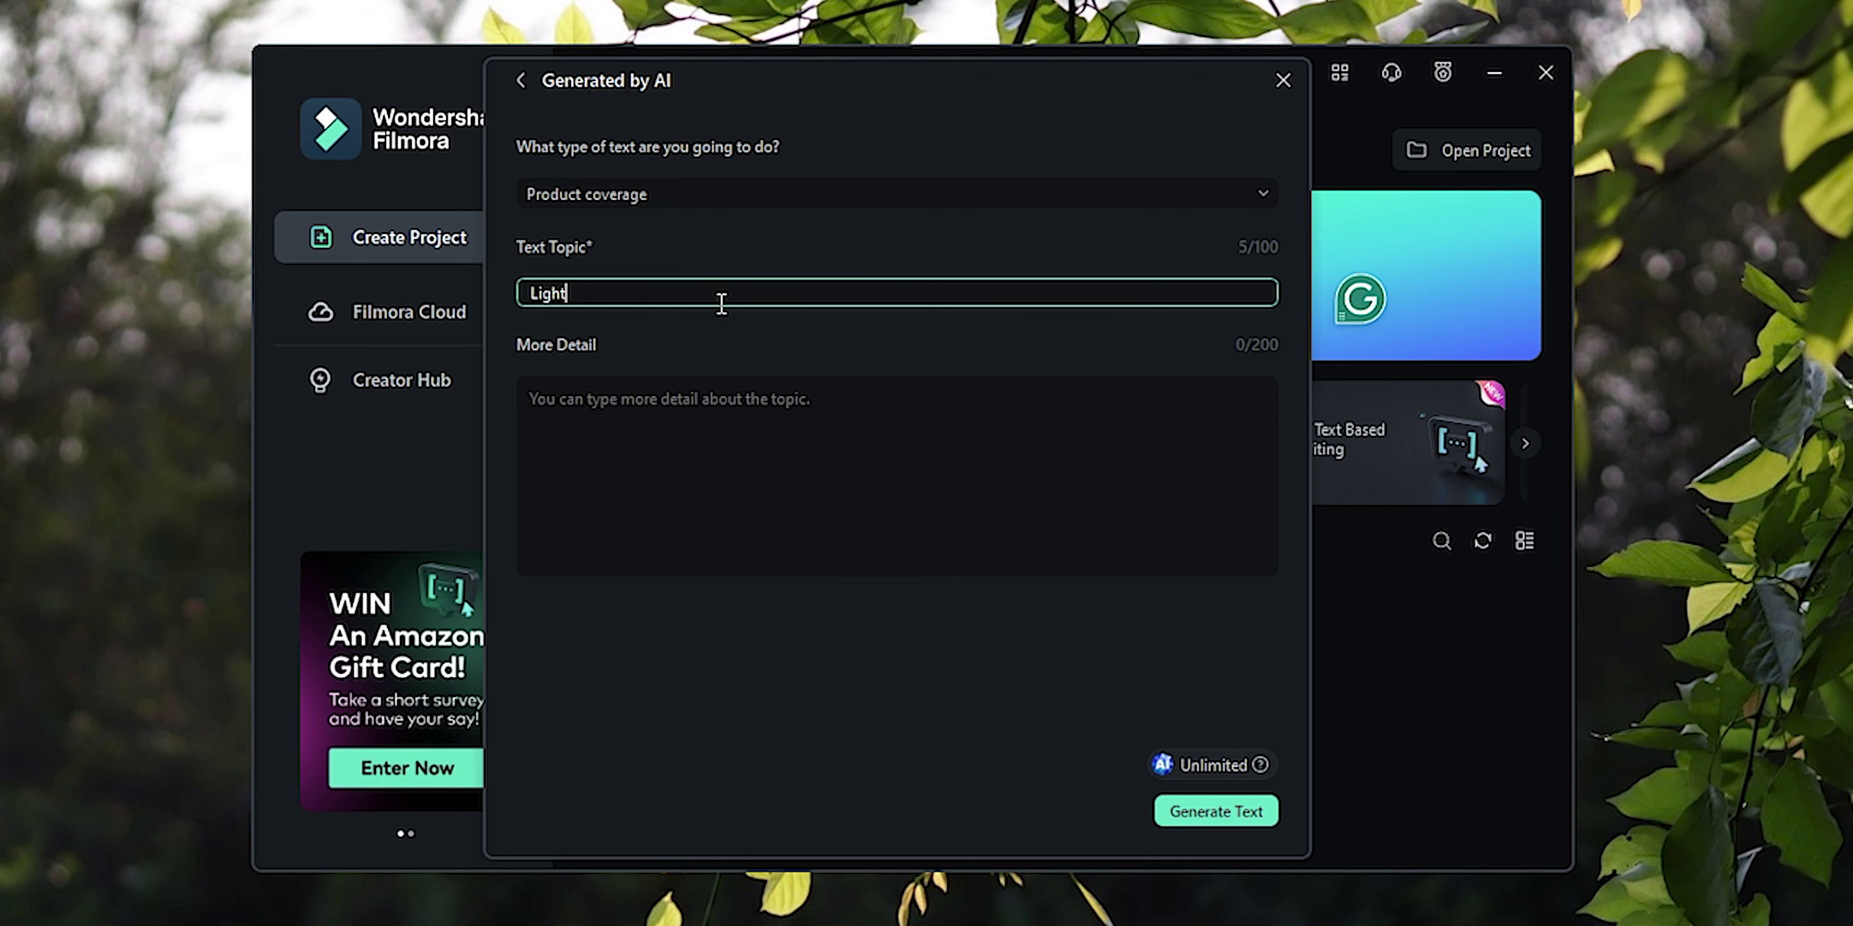
pyautogui.write('ing Technique')
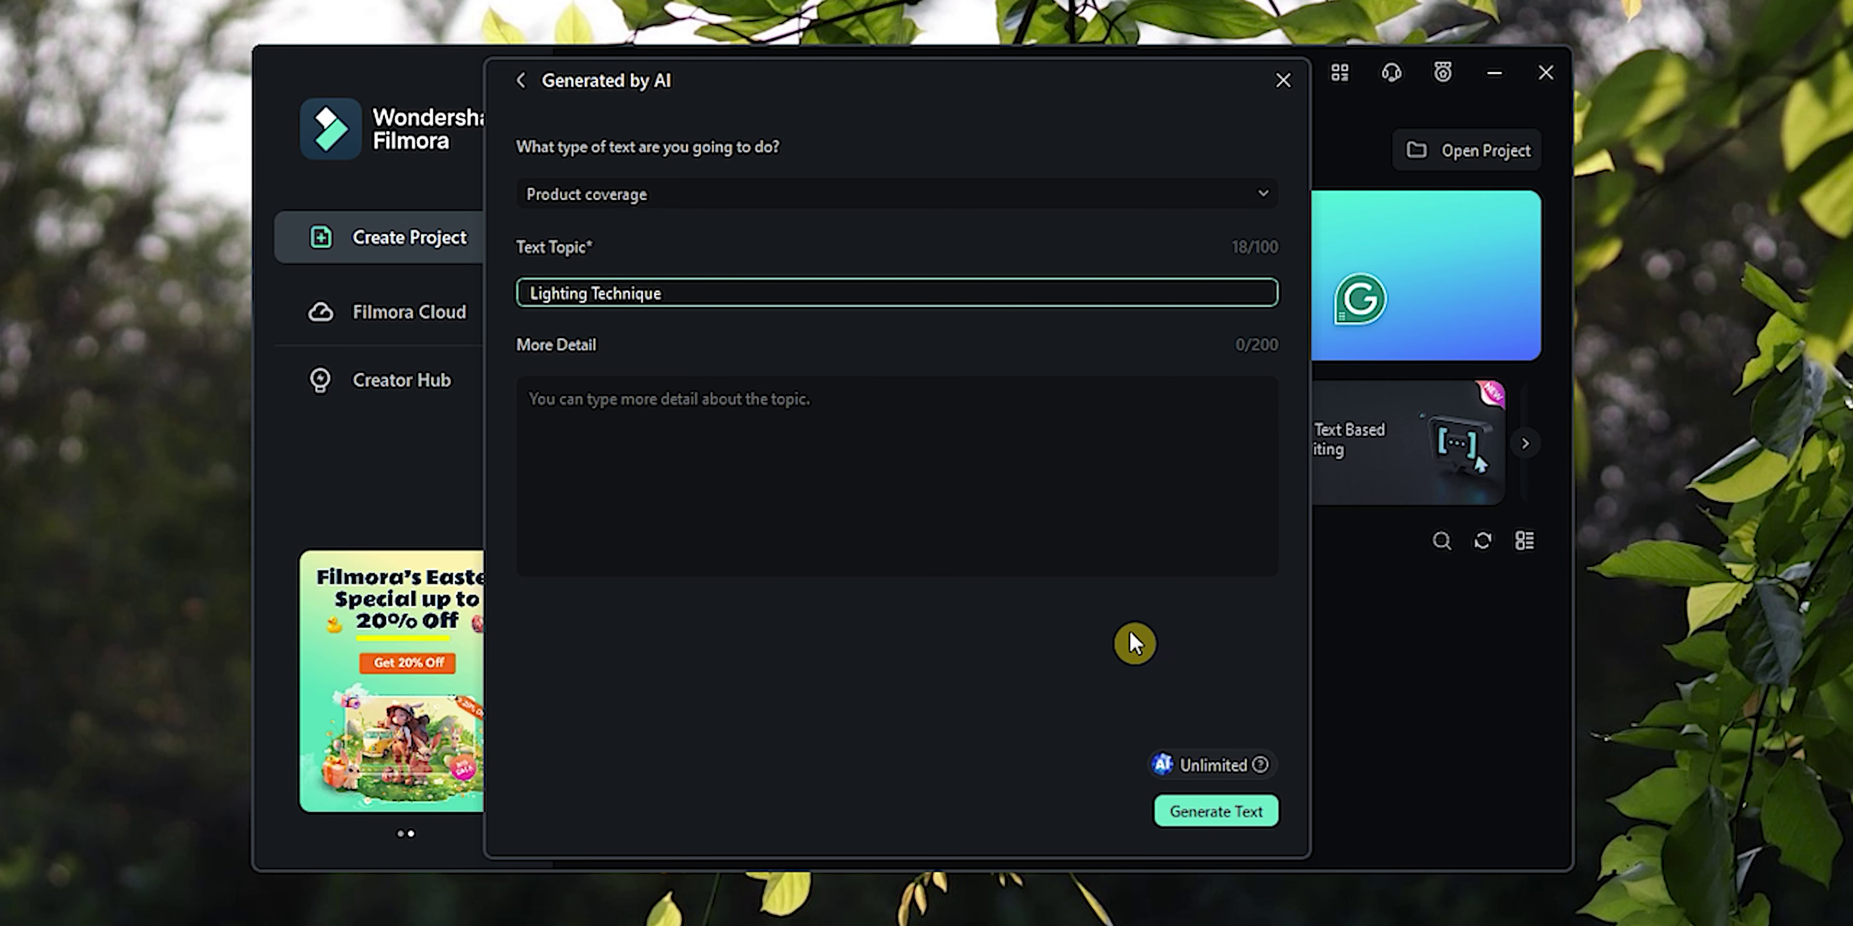
pyautogui.click(1232, 832)
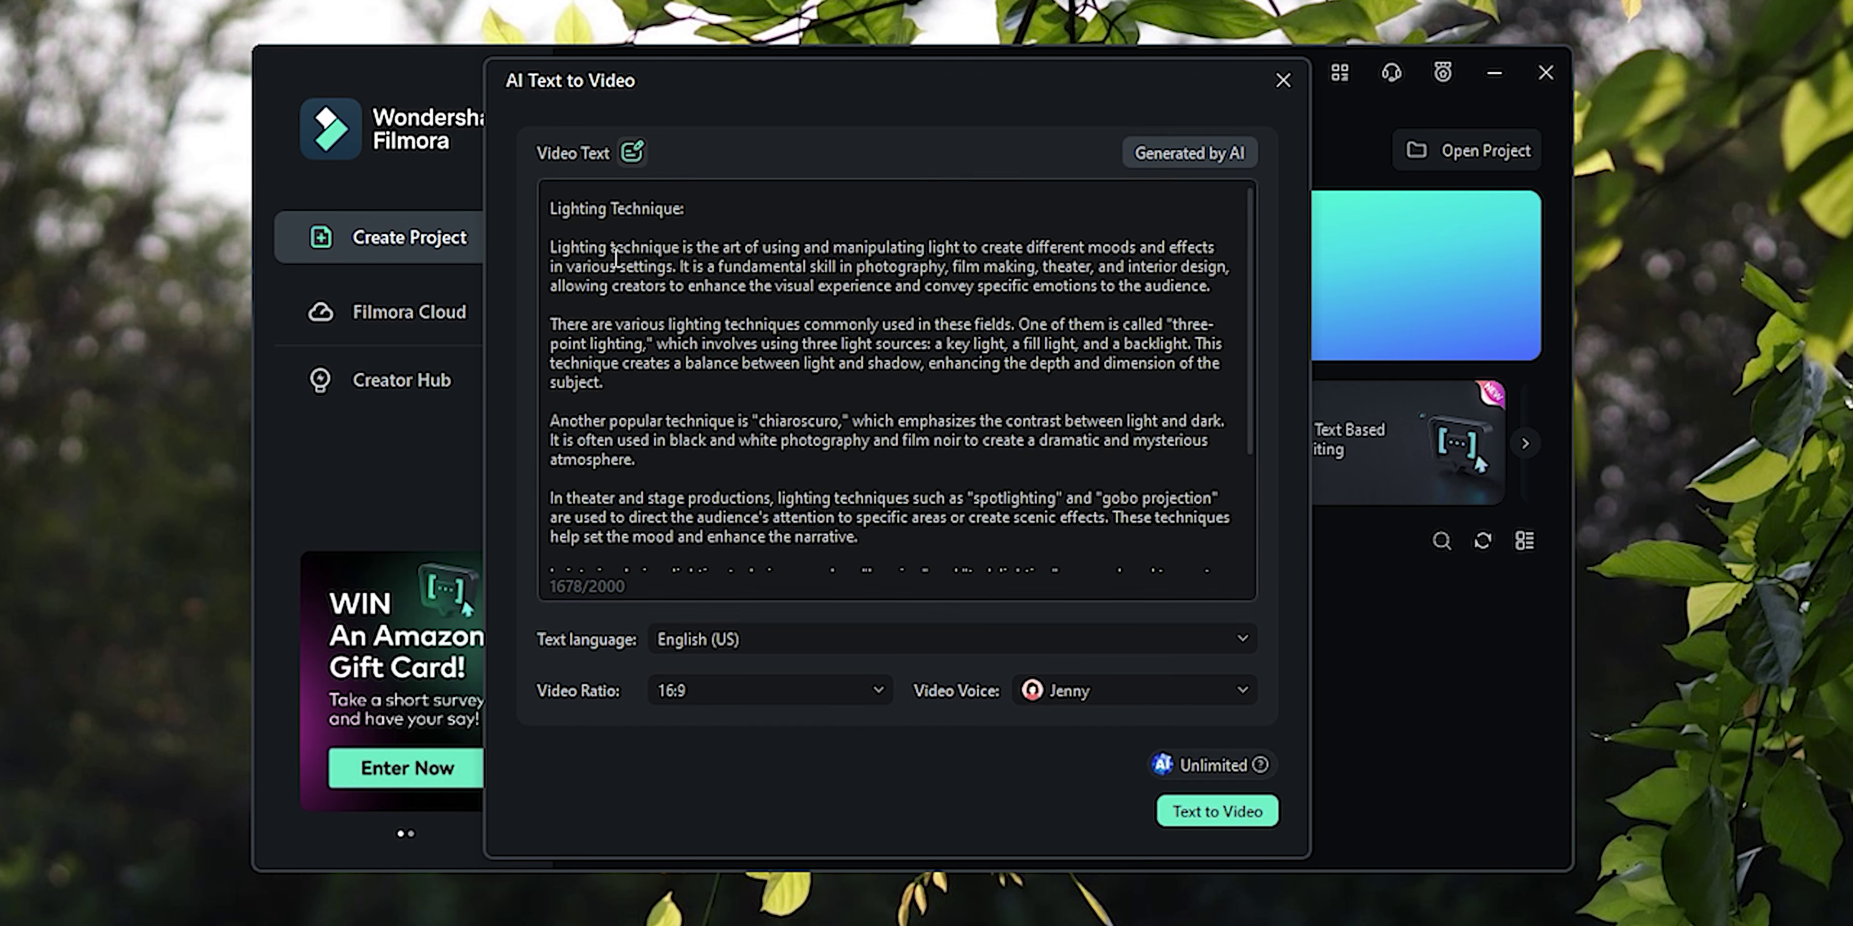
# Step: Generate the video from the script with the Jason voice and a 9:16 ratio, and play the result
pyautogui.scroll(-3, 615, 258)
pyautogui.click(1122, 691)
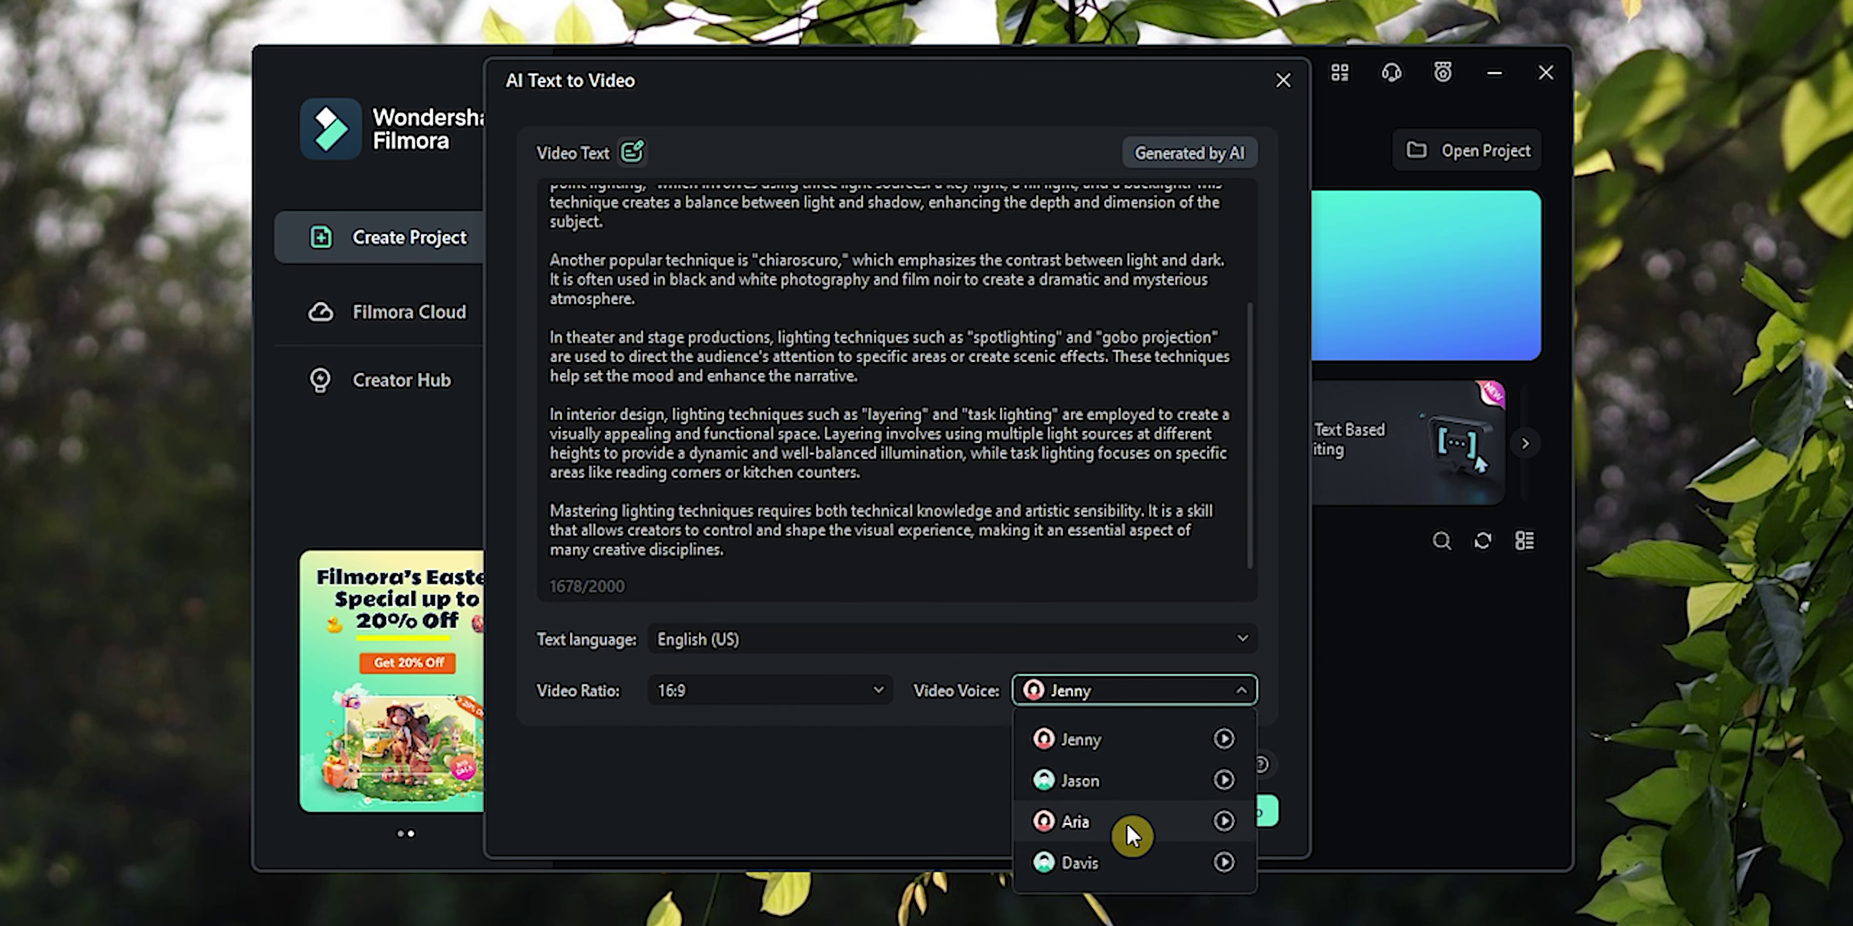
pyautogui.click(1079, 780)
pyautogui.click(765, 692)
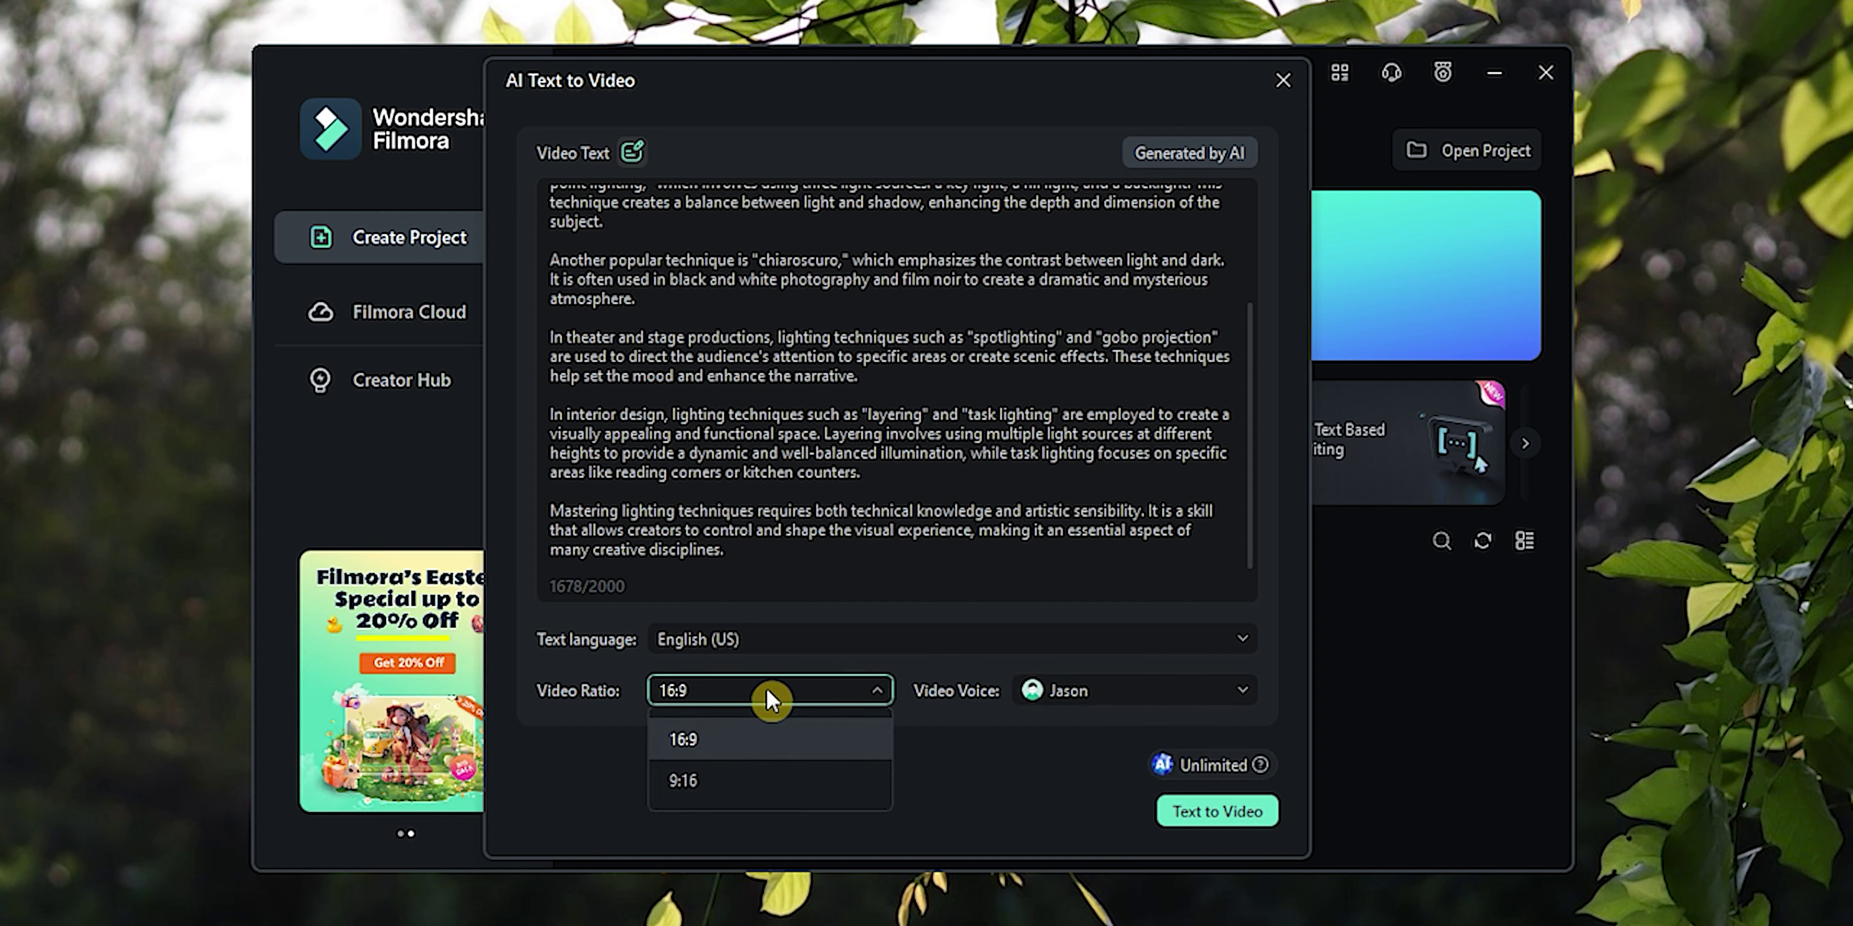
pyautogui.click(718, 784)
pyautogui.click(1234, 818)
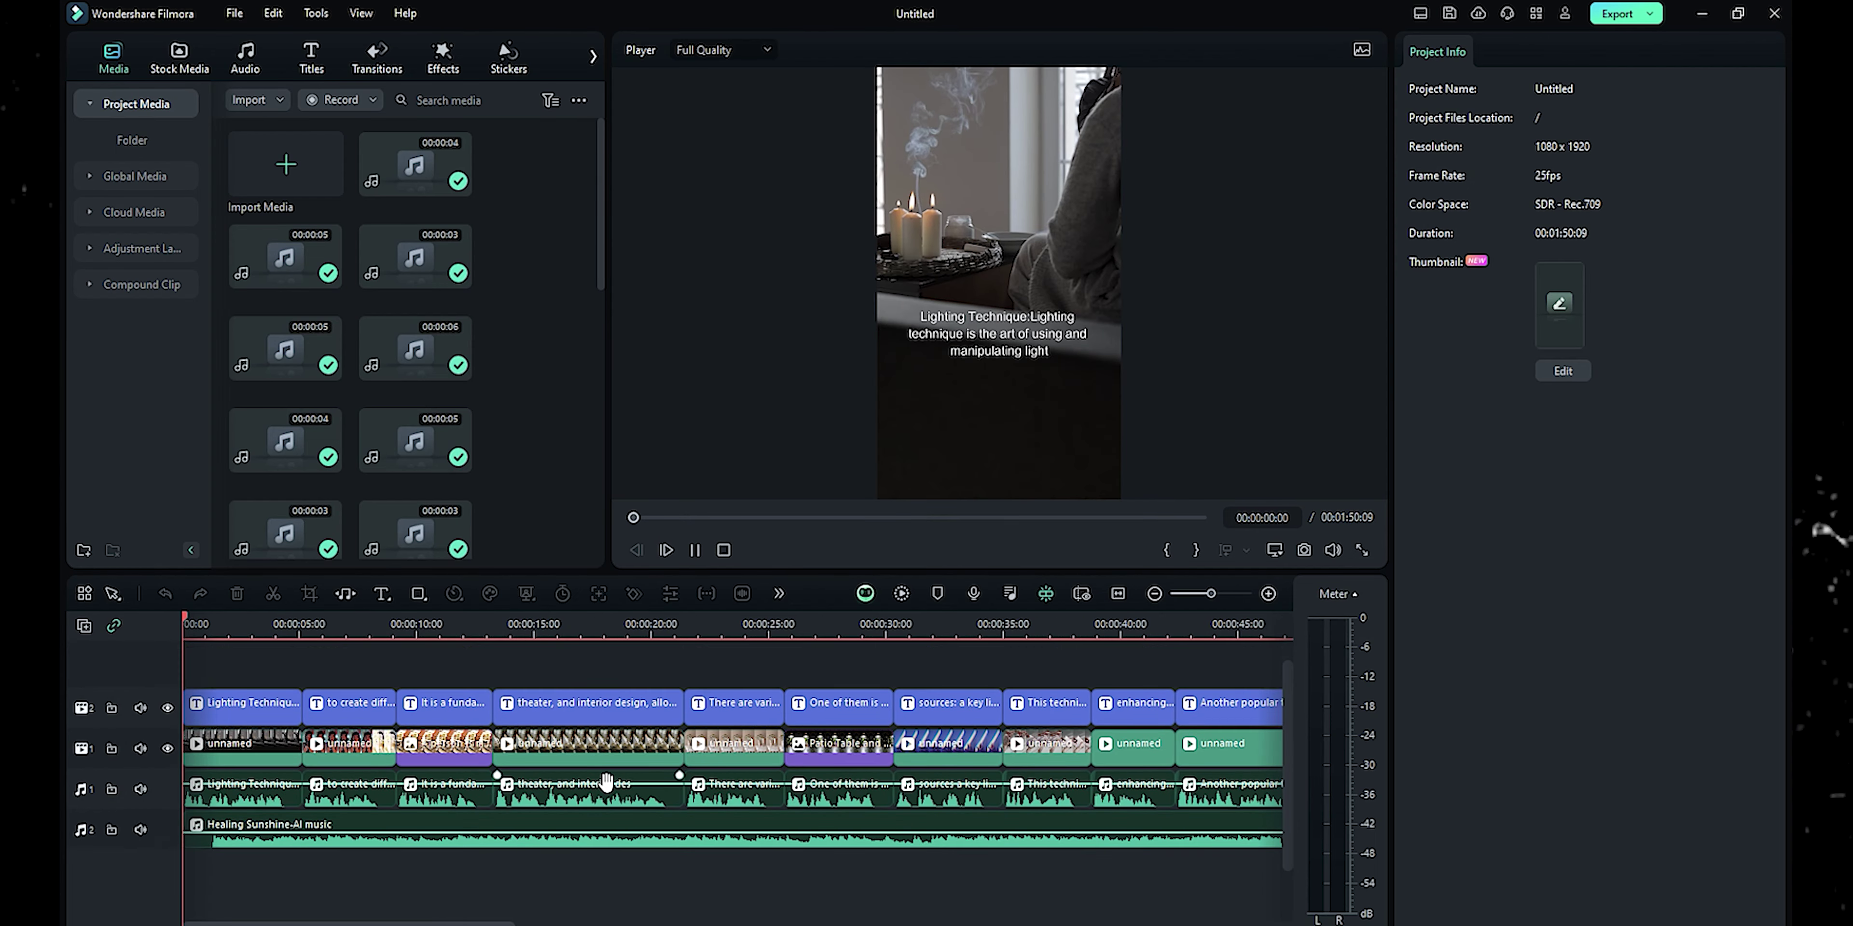
pyautogui.press('space')
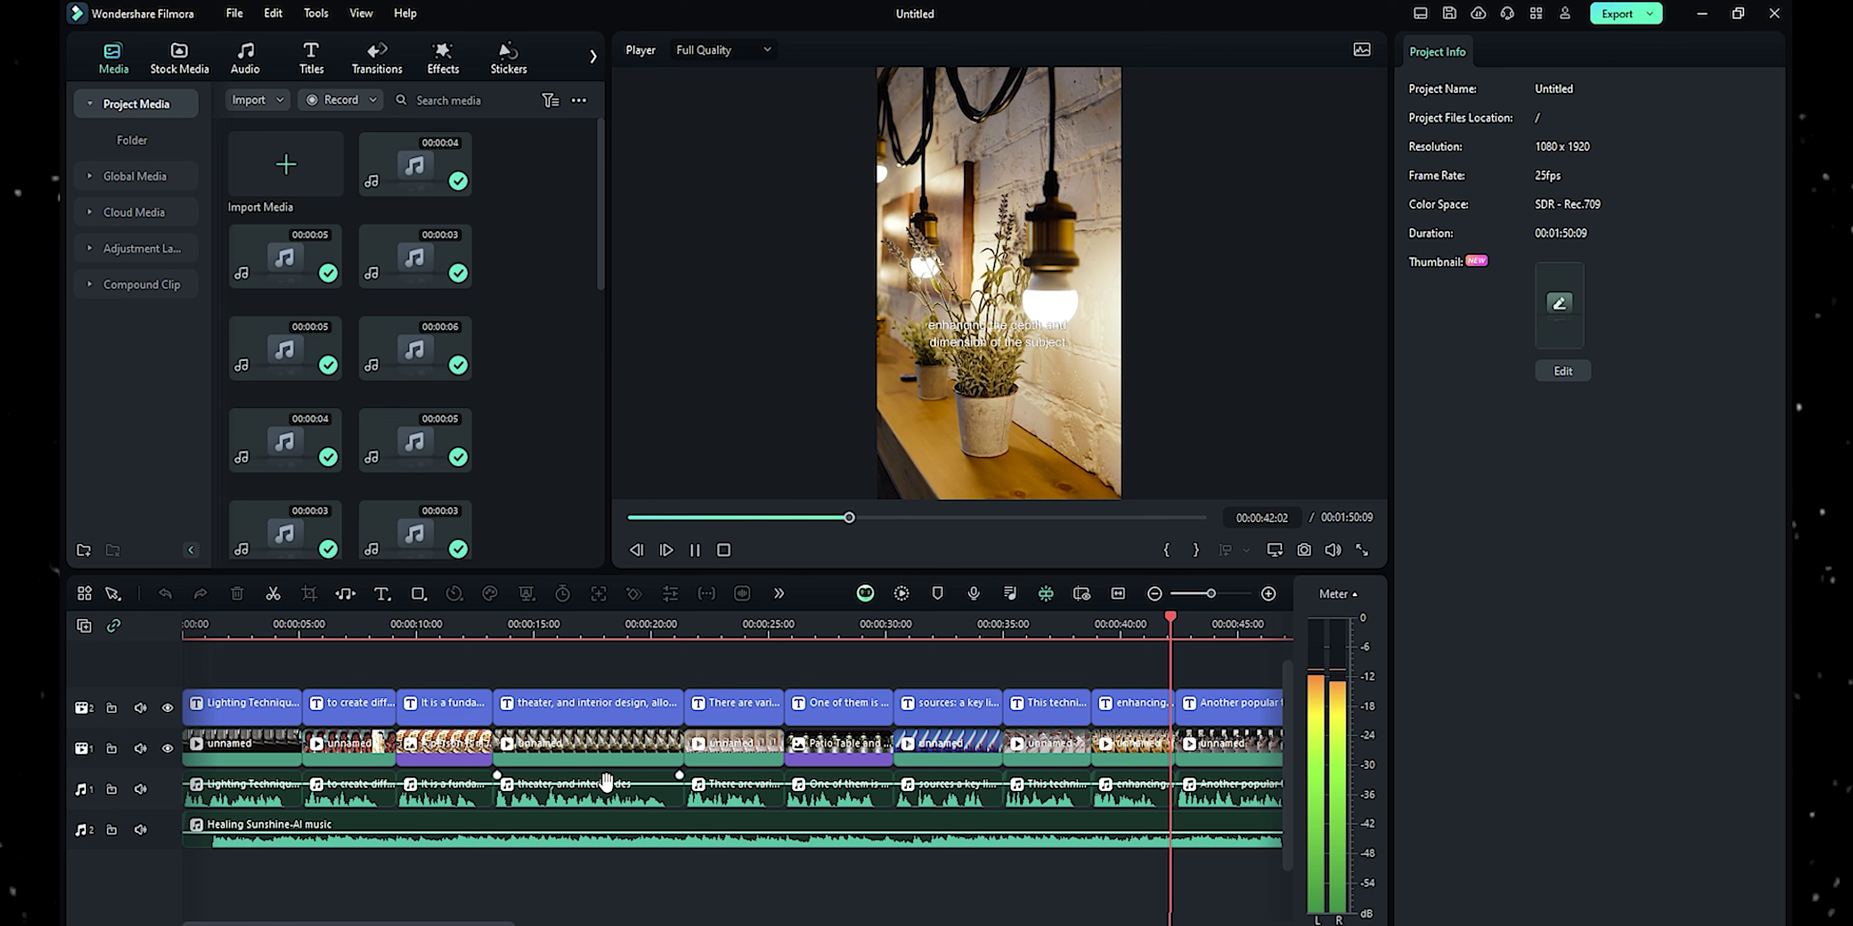
pyautogui.scroll(-5, 606, 781)
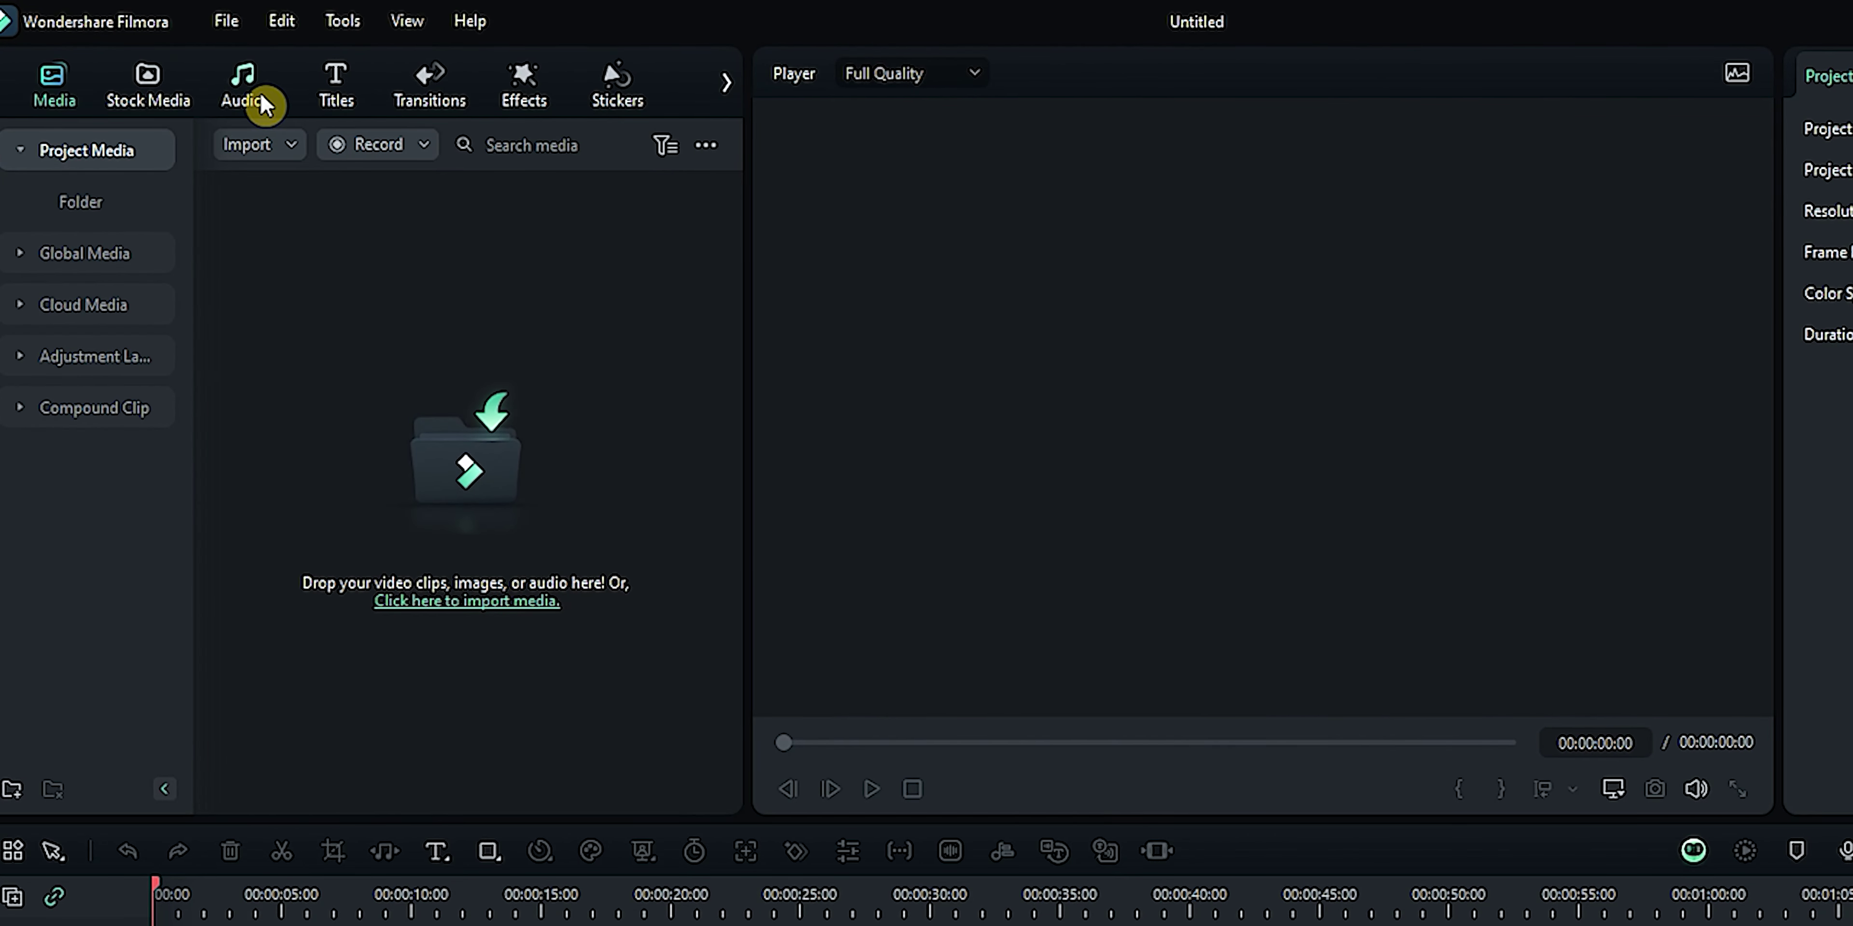
# Step: Generate three AI music tracks with Suspense mood, Ads theme, HipHop genre, High tempo and a duration of 01:00
pyautogui.click(263, 104)
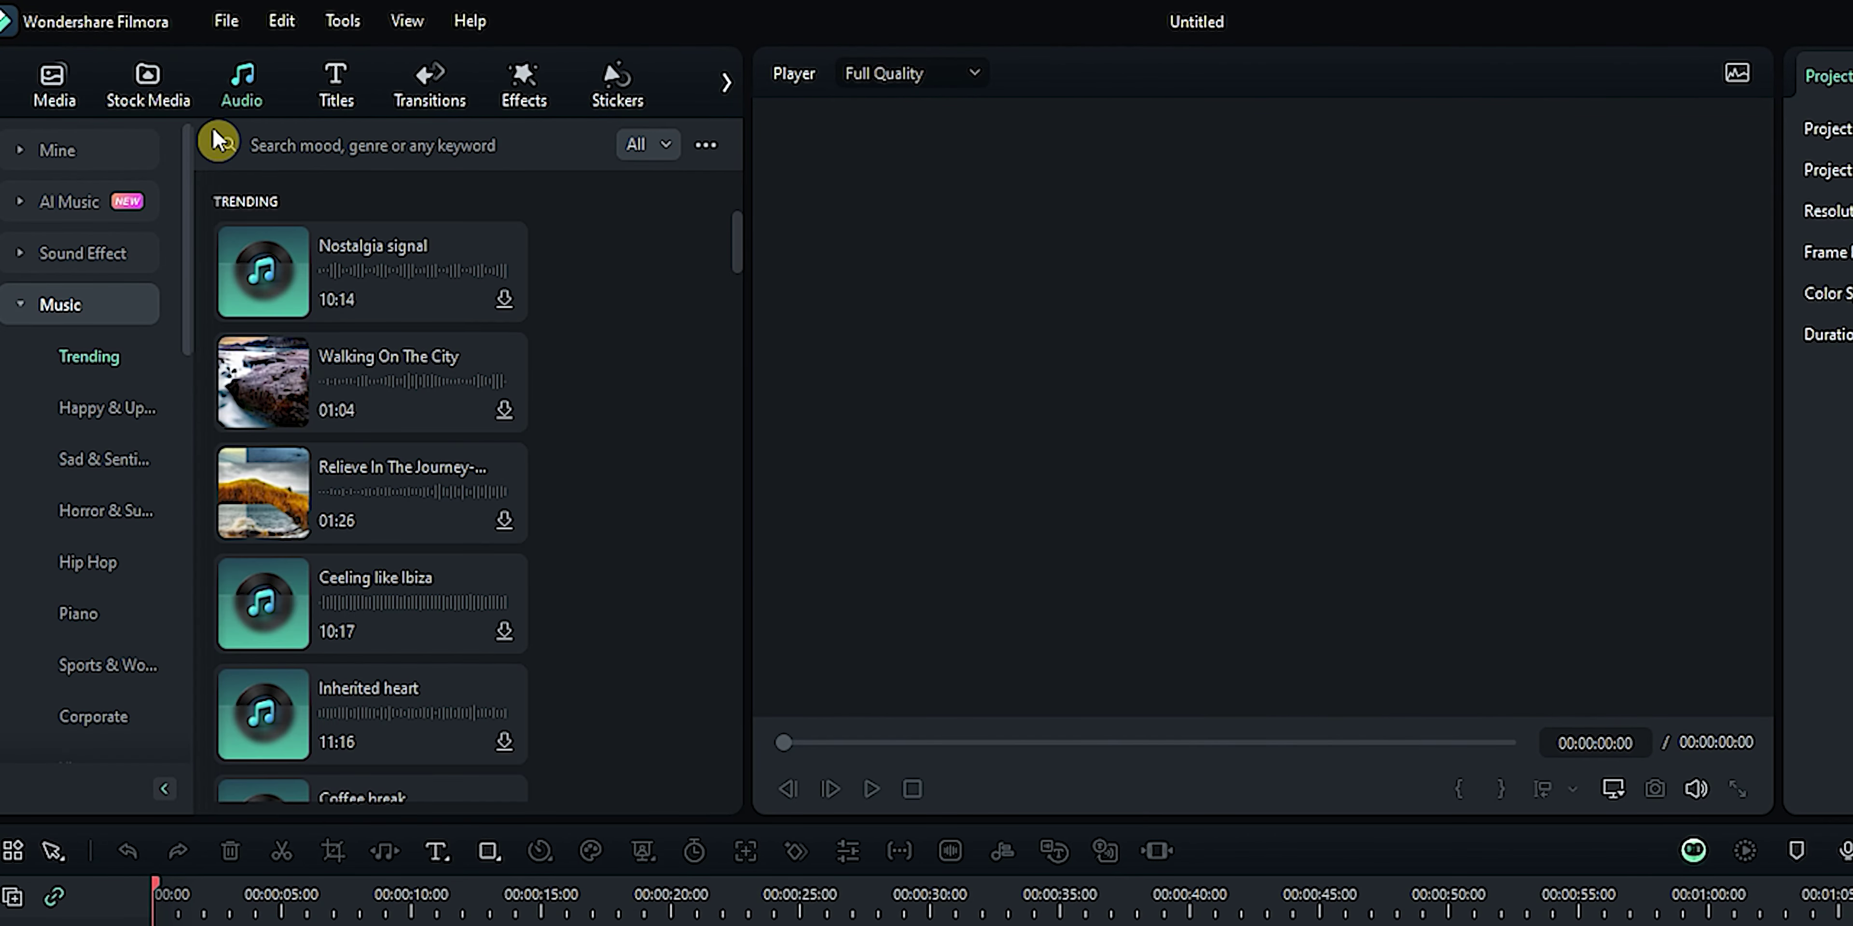
pyautogui.click(87, 211)
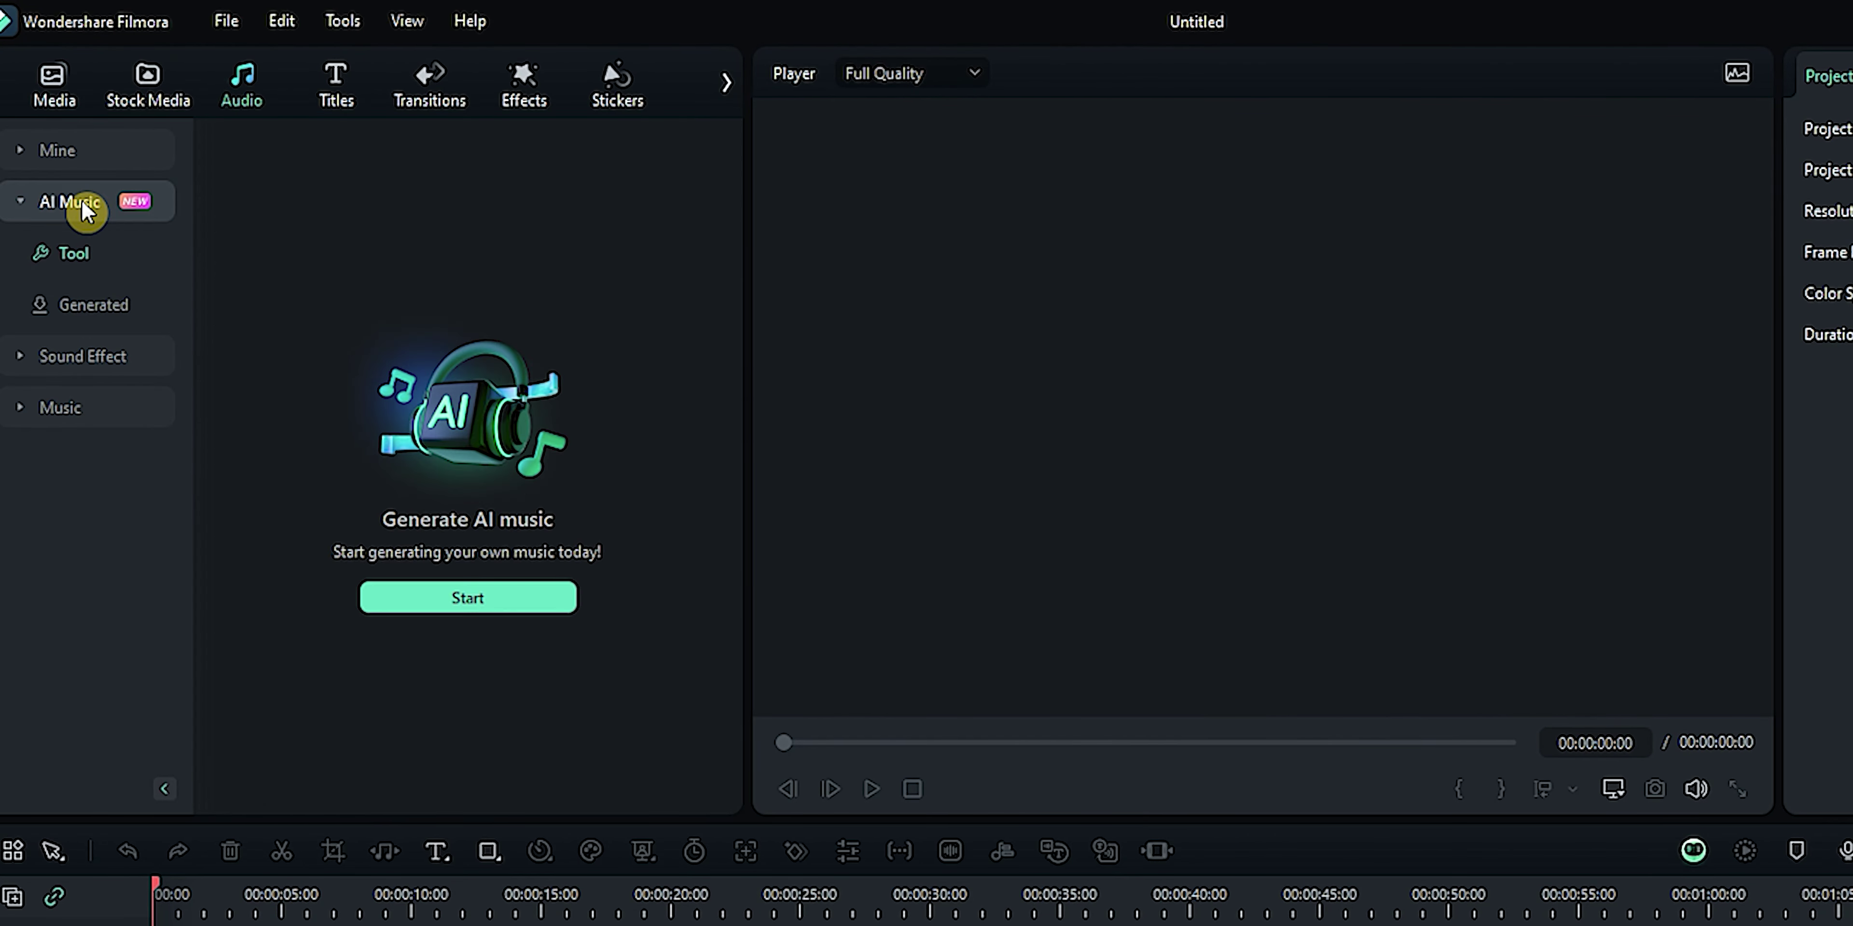
pyautogui.click(463, 594)
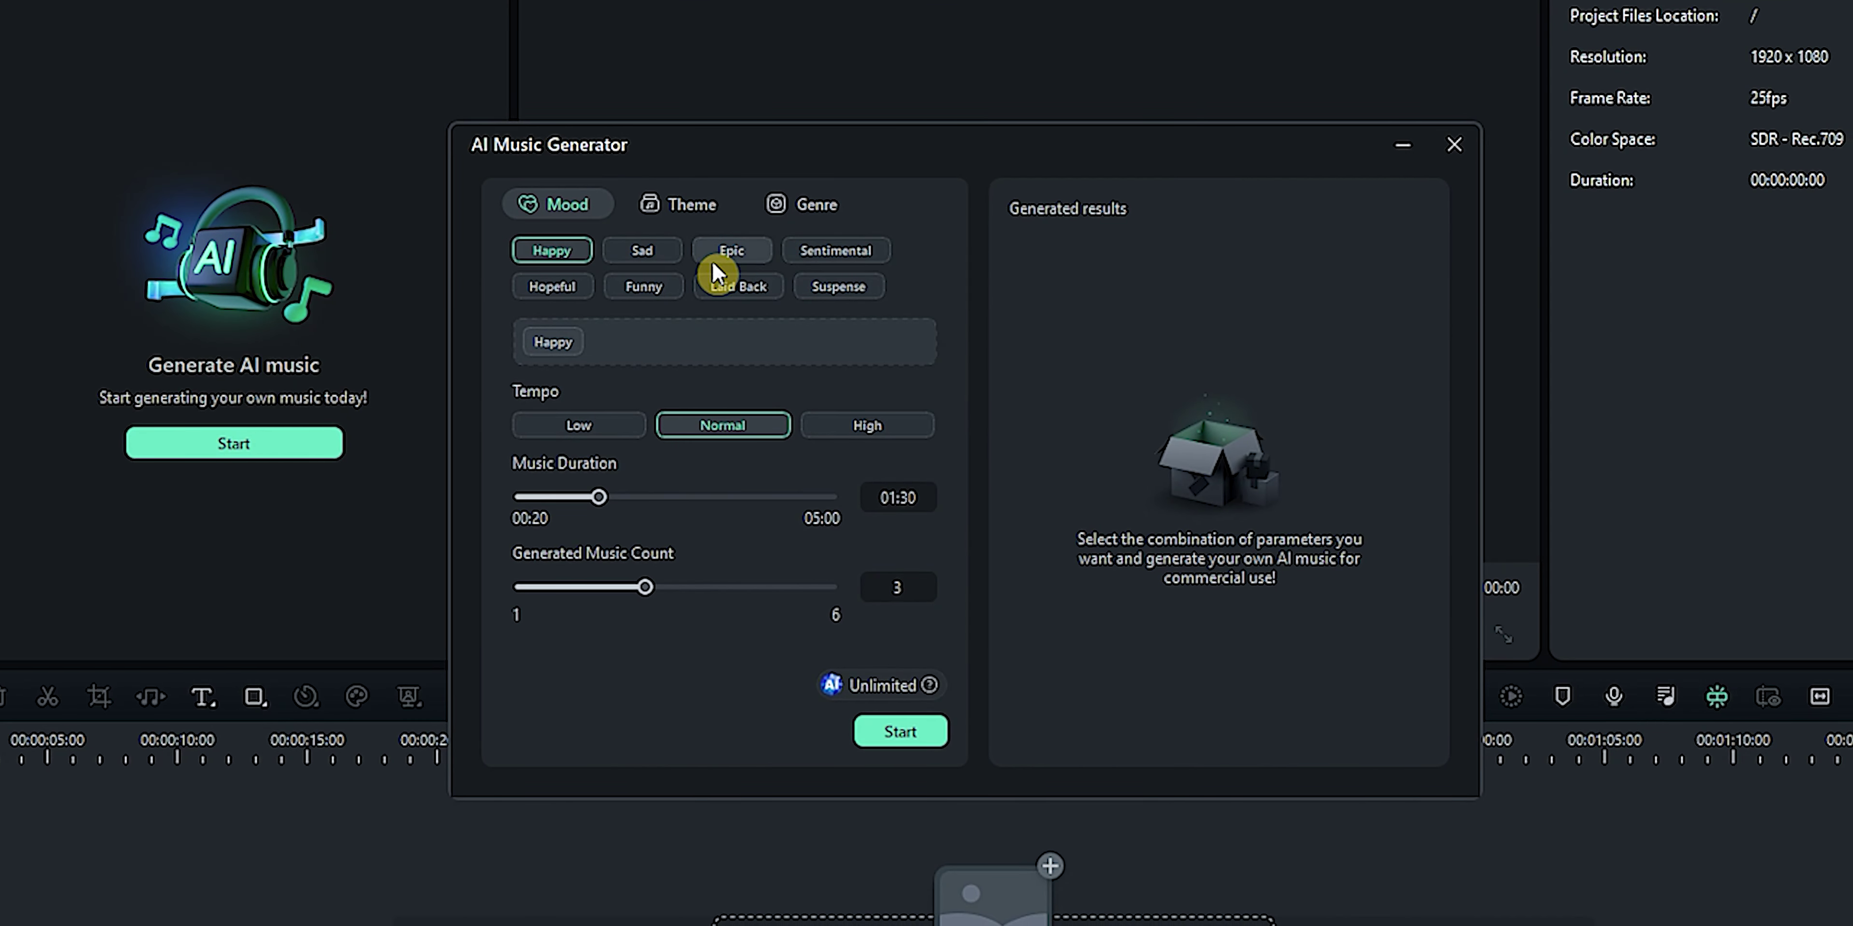
pyautogui.click(846, 288)
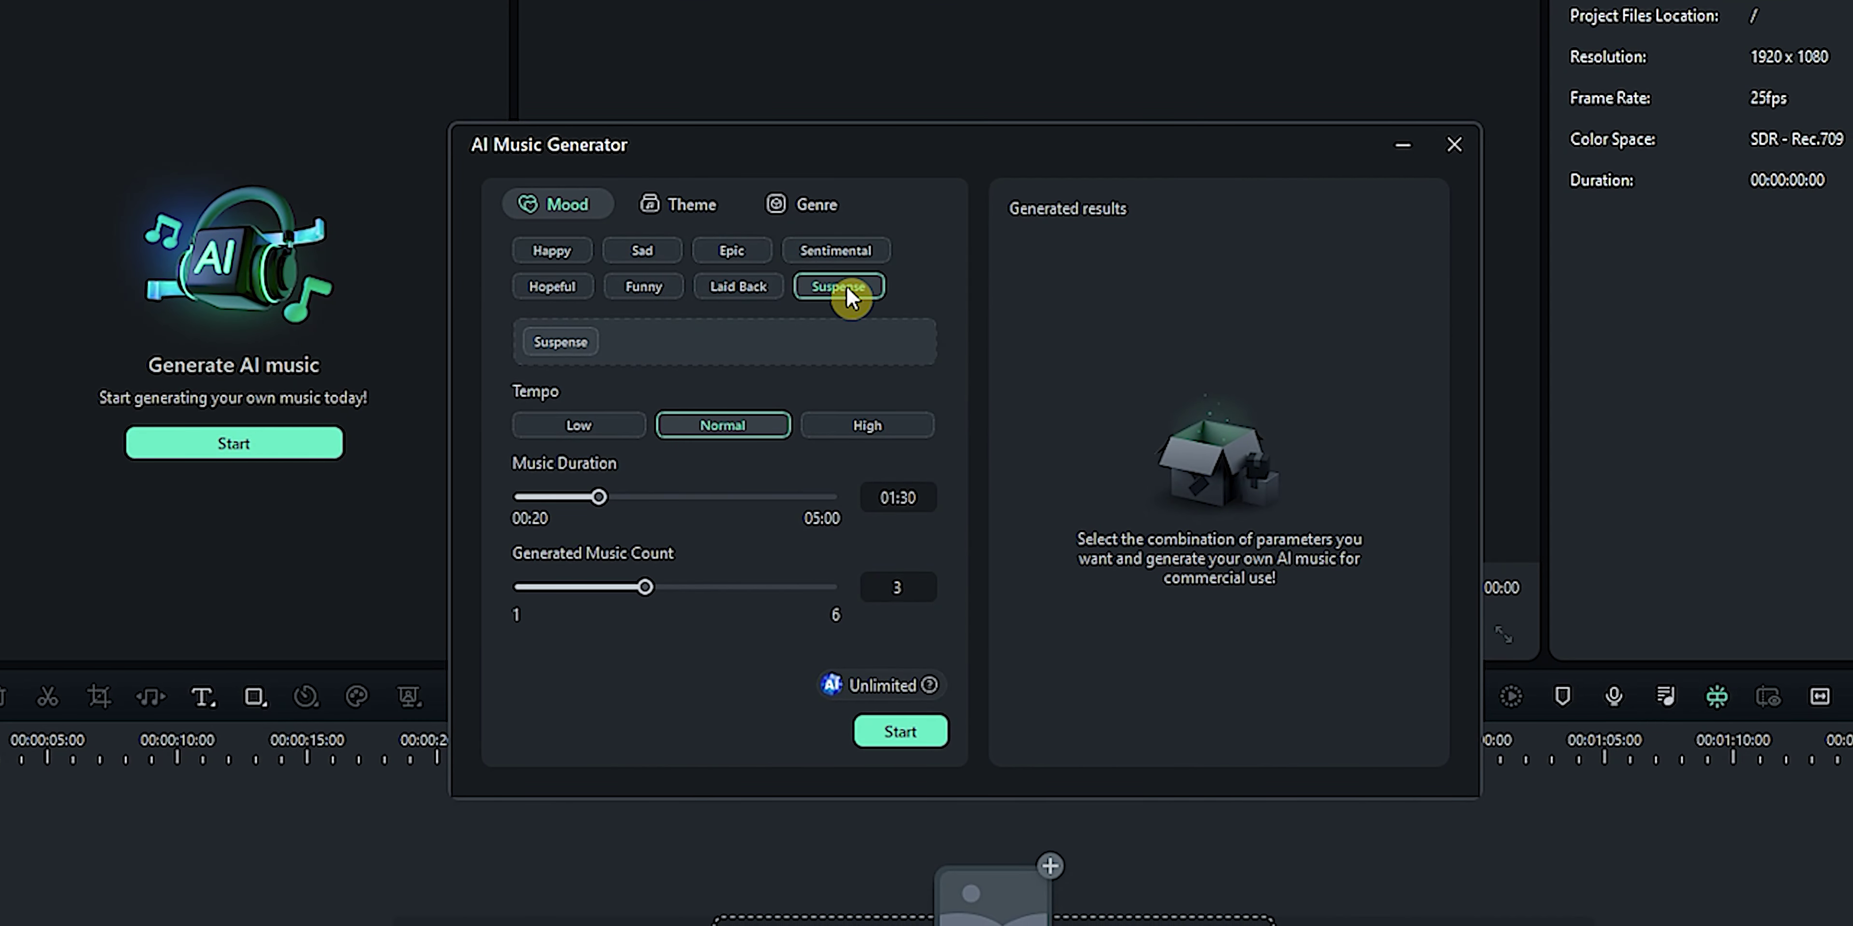
pyautogui.click(682, 205)
pyautogui.click(733, 291)
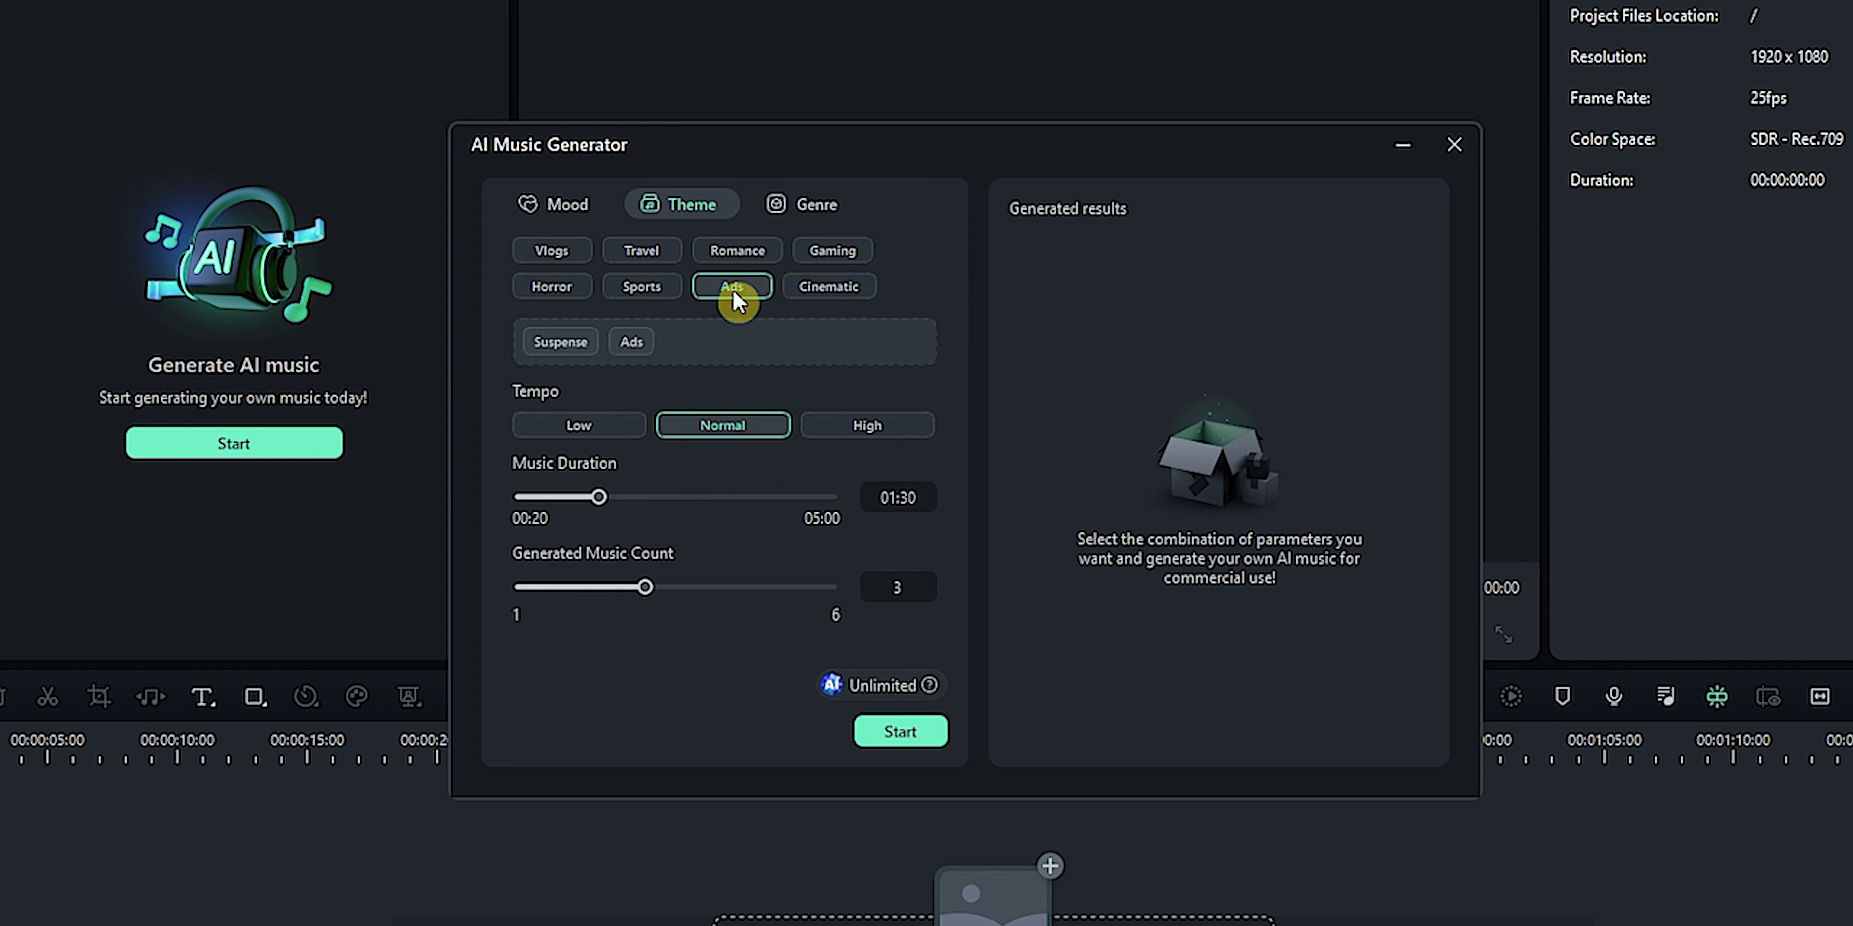
pyautogui.click(814, 209)
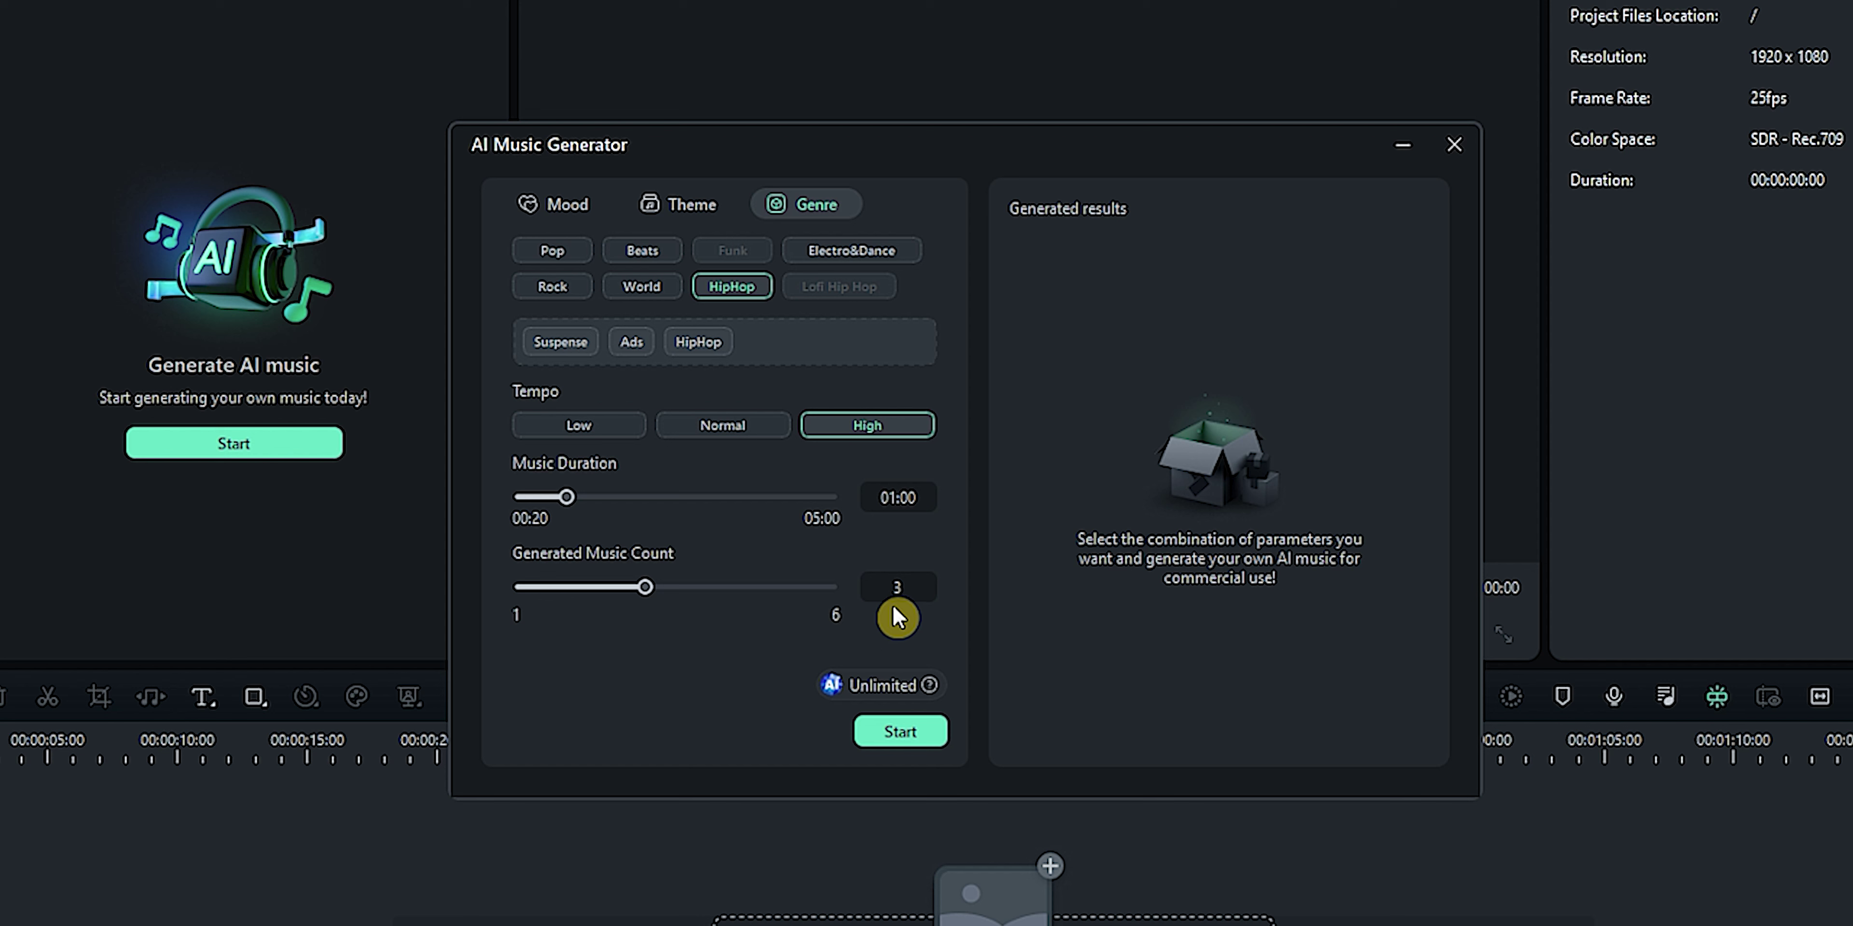
pyautogui.click(896, 748)
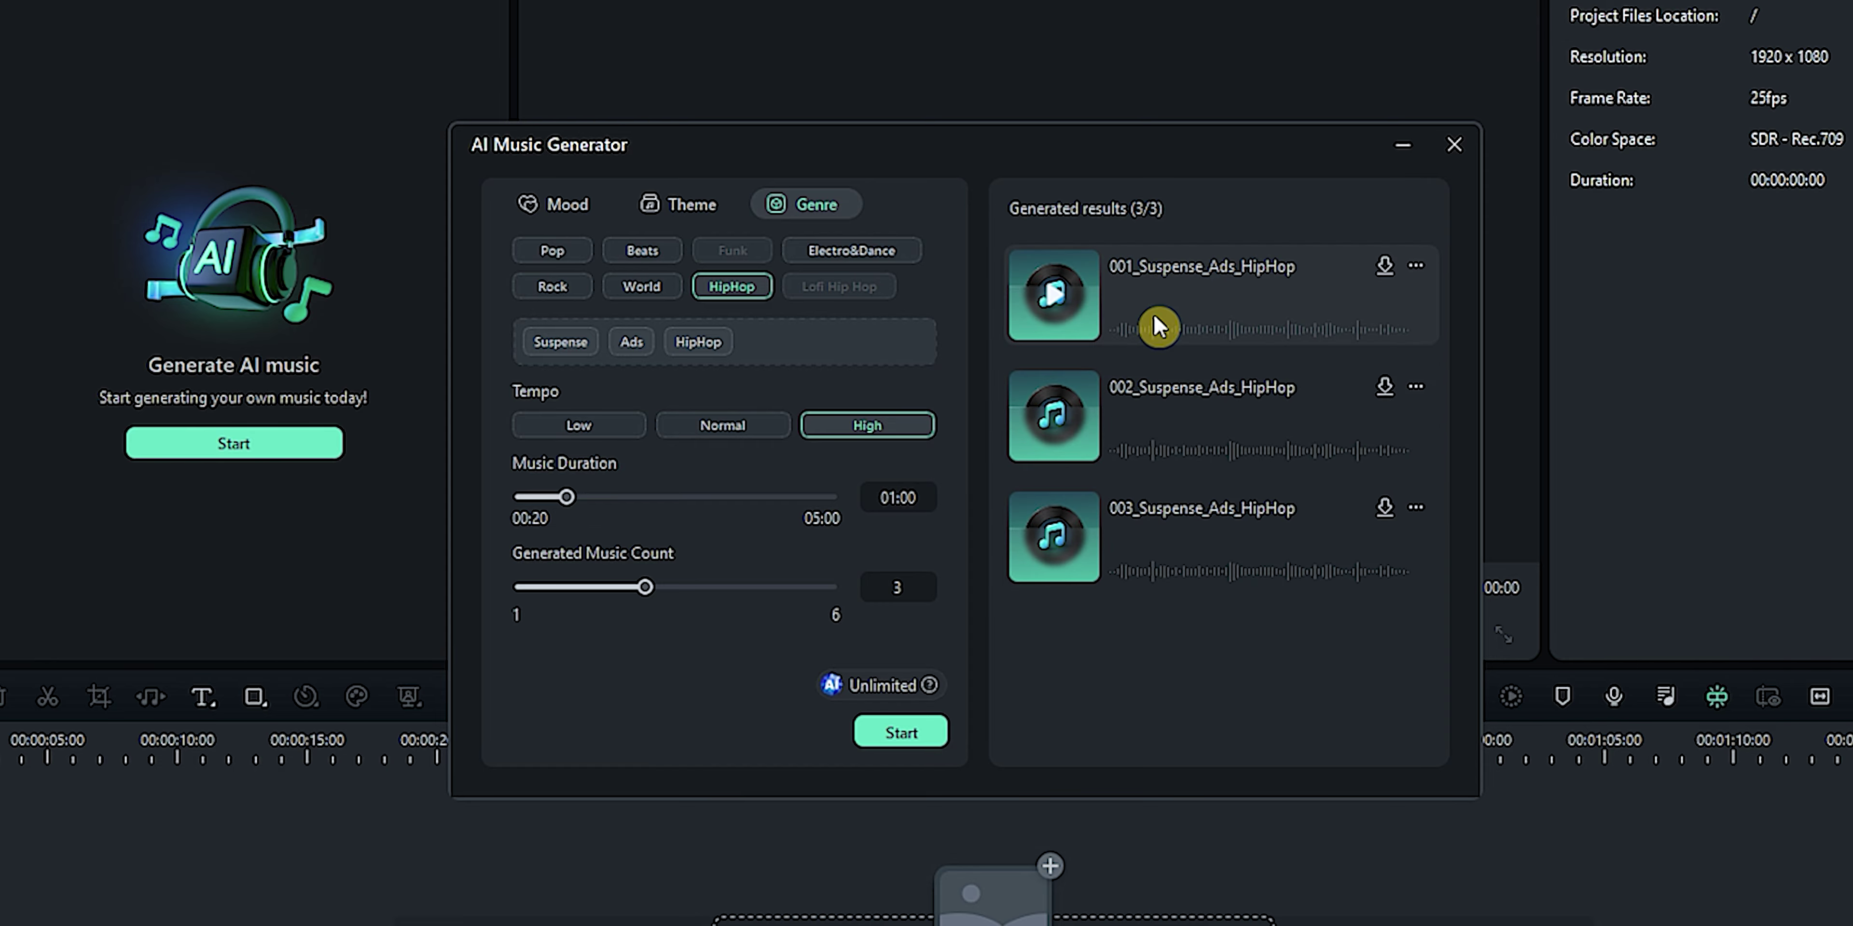
# Step: Listen to the first generated music track and raise the system volume to 83
pyautogui.click(1058, 301)
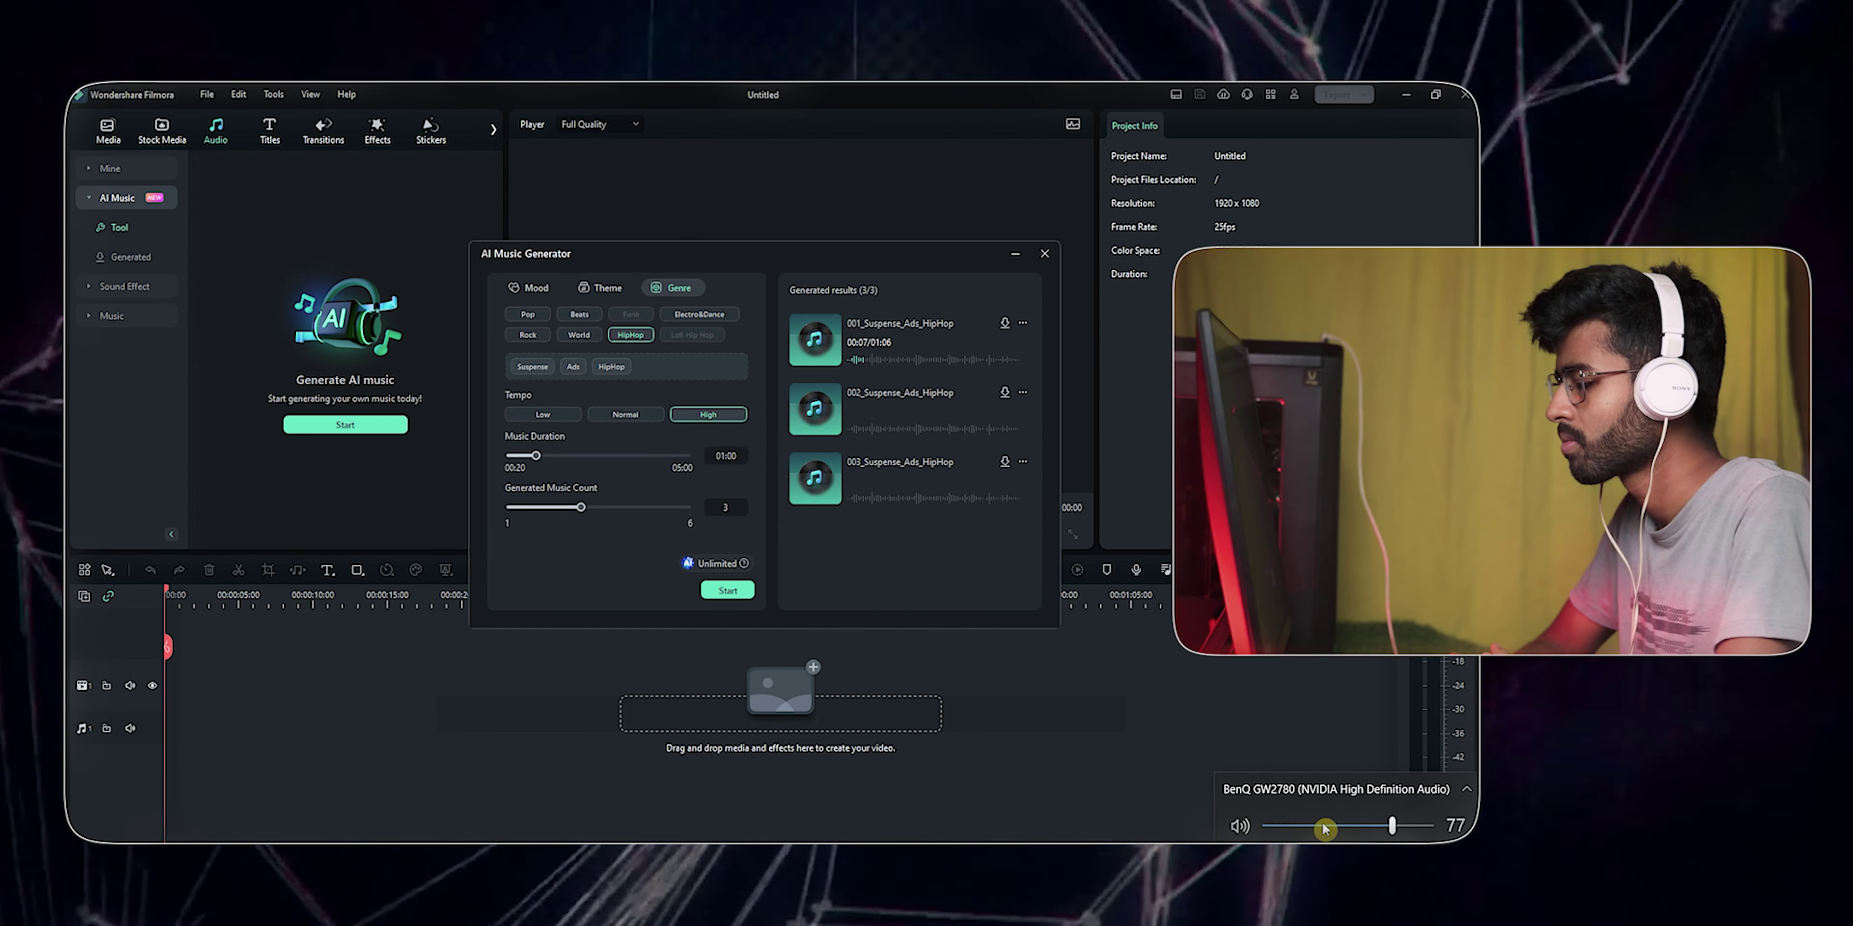
pyautogui.scroll(3, 1326, 830)
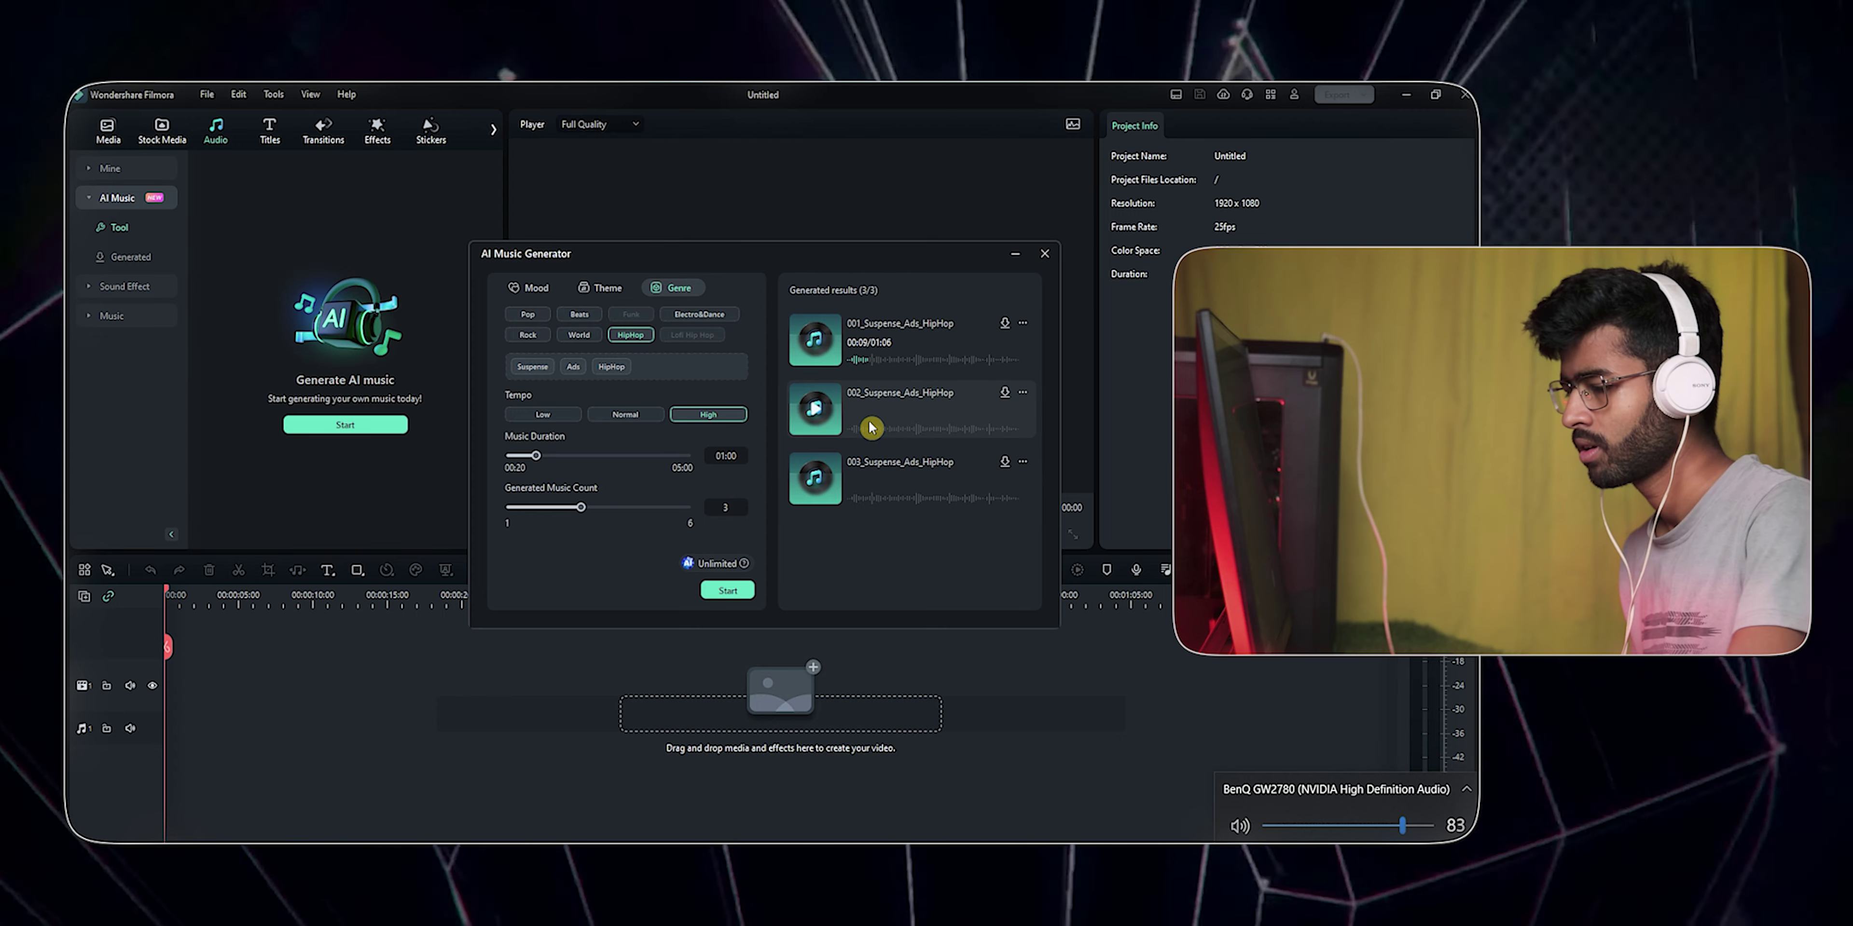